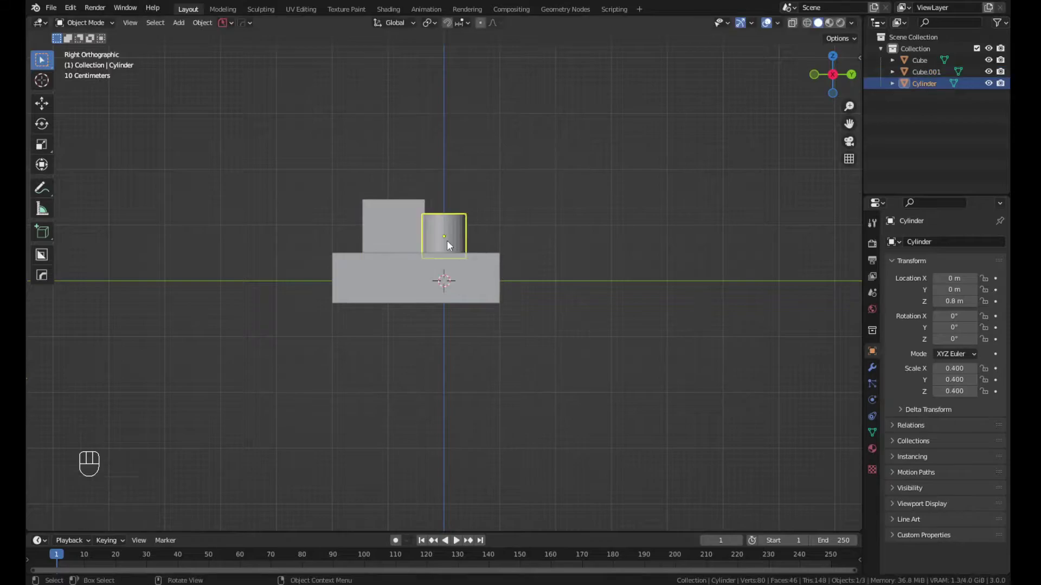
Scale the cylinder to 0.36 and raise its top face along Z to form a tall post
left_click(551, 260)
key("Tab")
middle_click_drag(542, 247, 538, 259)
left_click(451, 216)
key("KP_3")
key("g")
middle_click(445, 200)
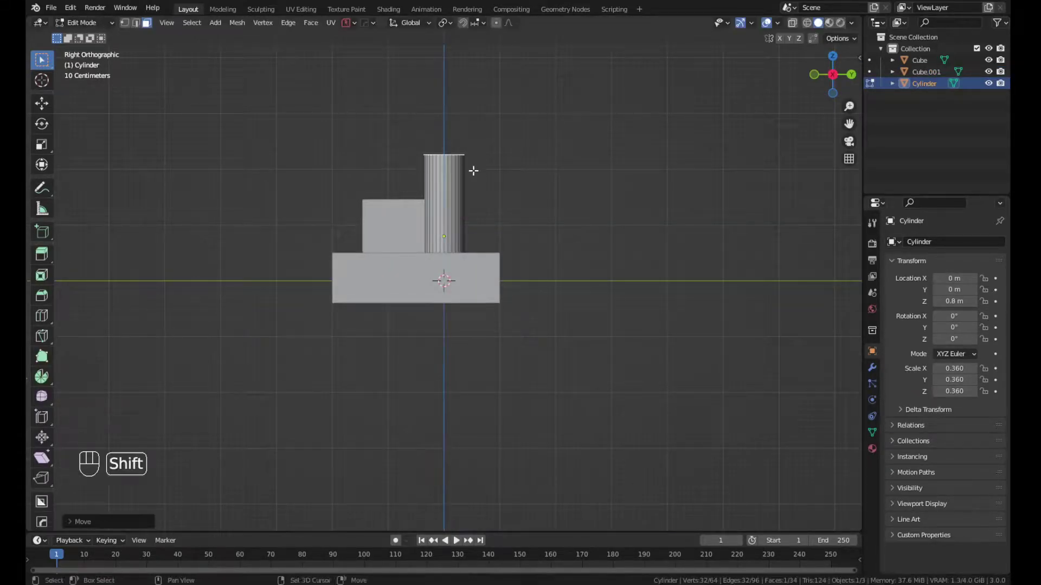
key("Tab")
Add a cube on top of the post at a height of about 2.70 m, scaled 0.8 overall and 0.64 along Y
middle_click_drag(473, 170, 459, 253, "shift")
key("shift+a")
left_click(540, 249)
key("g")
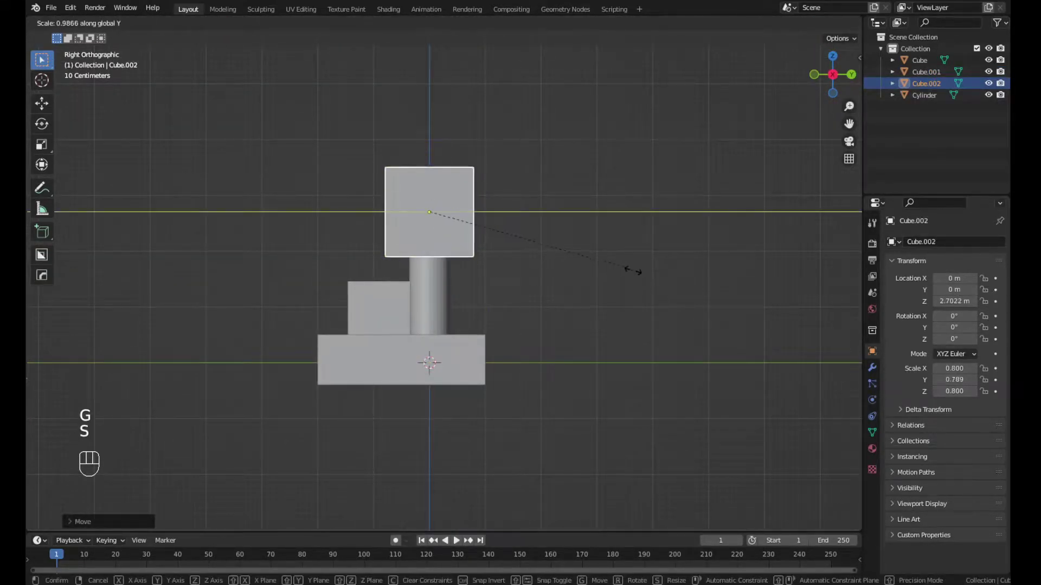
left_click(588, 270)
Raise the upper cube's top face about 1.9 m along Z to make a tall block
key("Tab")
key("KP_3")
key("g")
middle_click(434, 152)
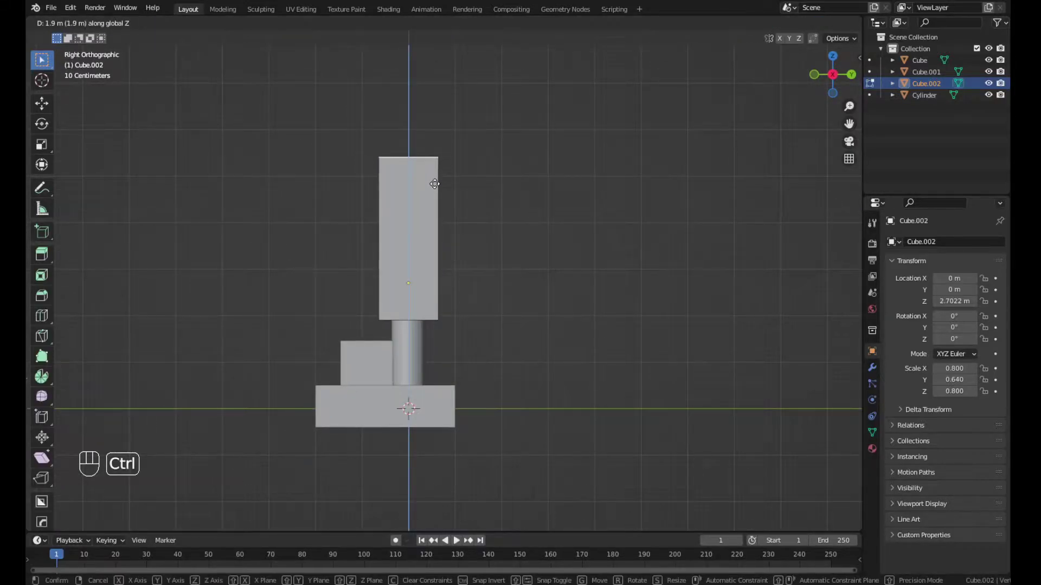
left_click(434, 183)
key("Tab")
Add a cylinder on top of the tall block at Z 5.4 m and scale it to about 0.281
key("s")
left_click(454, 243)
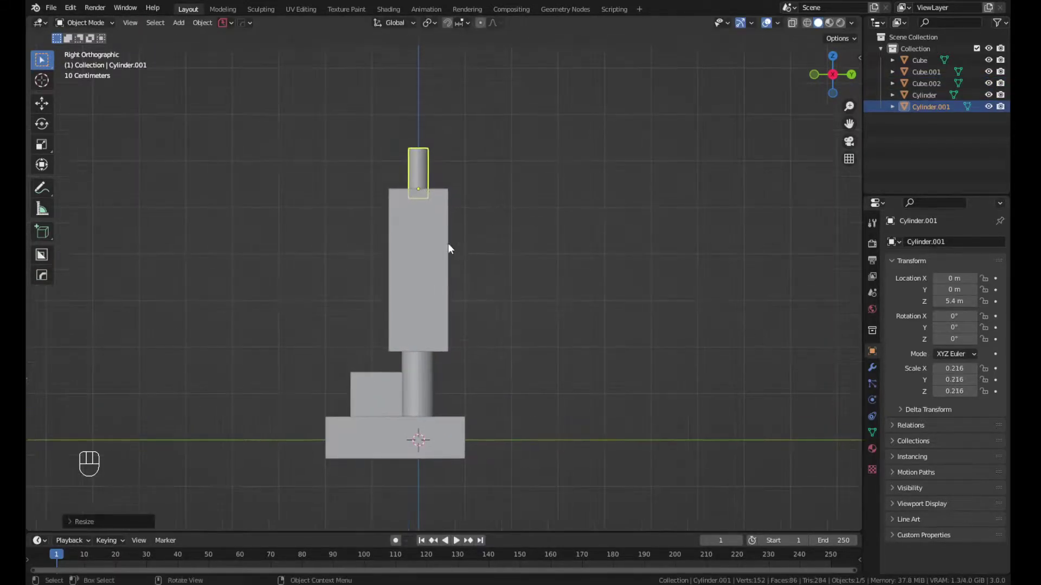
right_click(515, 302)
left_click(419, 169)
key("s")
left_click(518, 225)
Raise the upper cylinder's top face along Z to lengthen it into a rod
key("Tab")
key("g")
left_click(513, 58)
key("Tab")
Apply the upper cylinder's scale and position its origin at Z 6.9 m
key("ctrl+a")
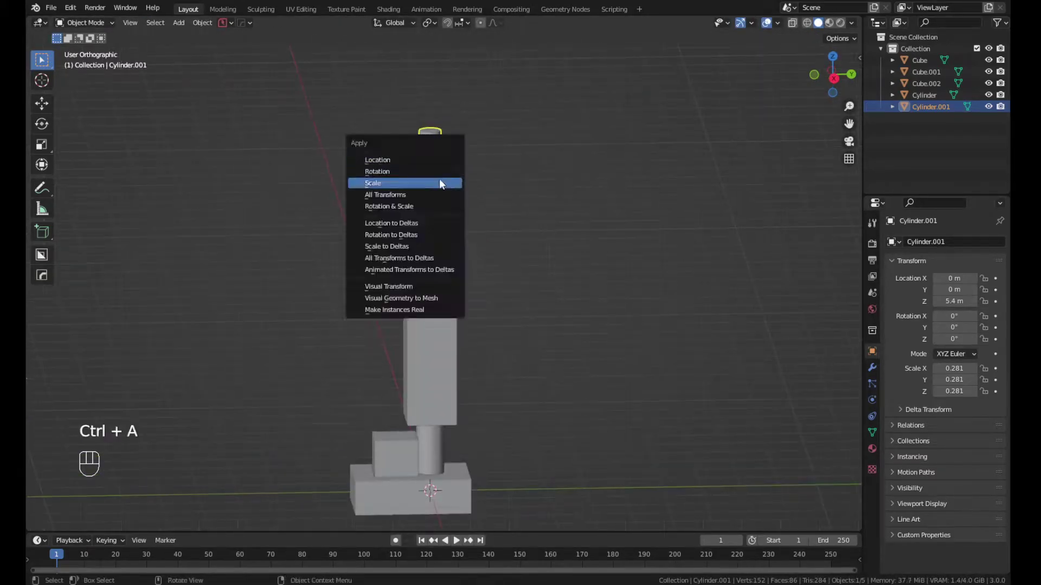
left_click(440, 172)
key("KP_3")
key("g")
left_click(498, 170)
Extrude the rod's top face, scale it outward and extrude it upward into a thicker cylindrical head
middle_click_drag(497, 170, 442, 172)
key("Tab")
key("KP_3")
key("e")
key("s")
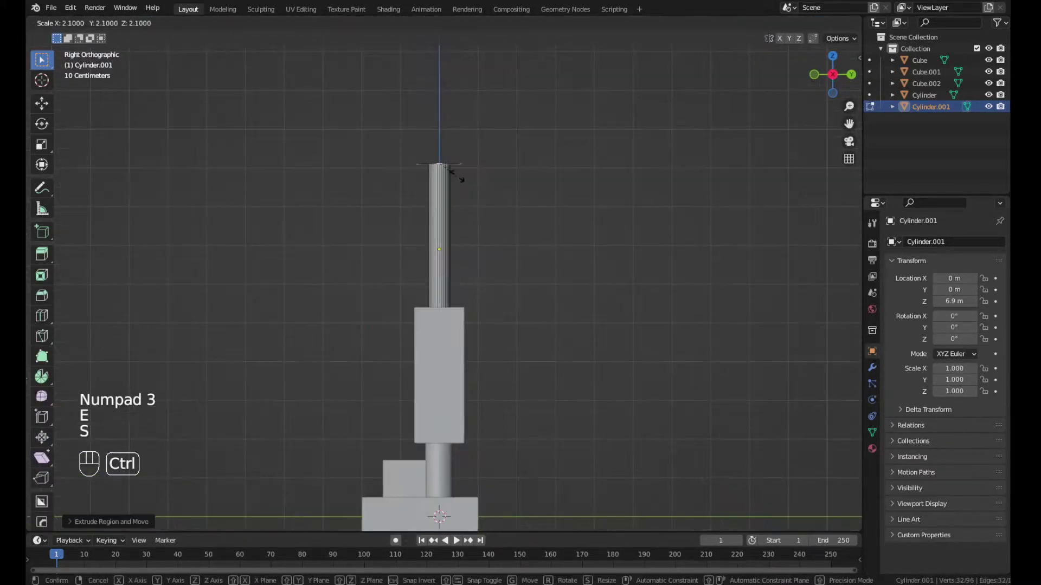
left_click(583, 72)
key("shift+c")
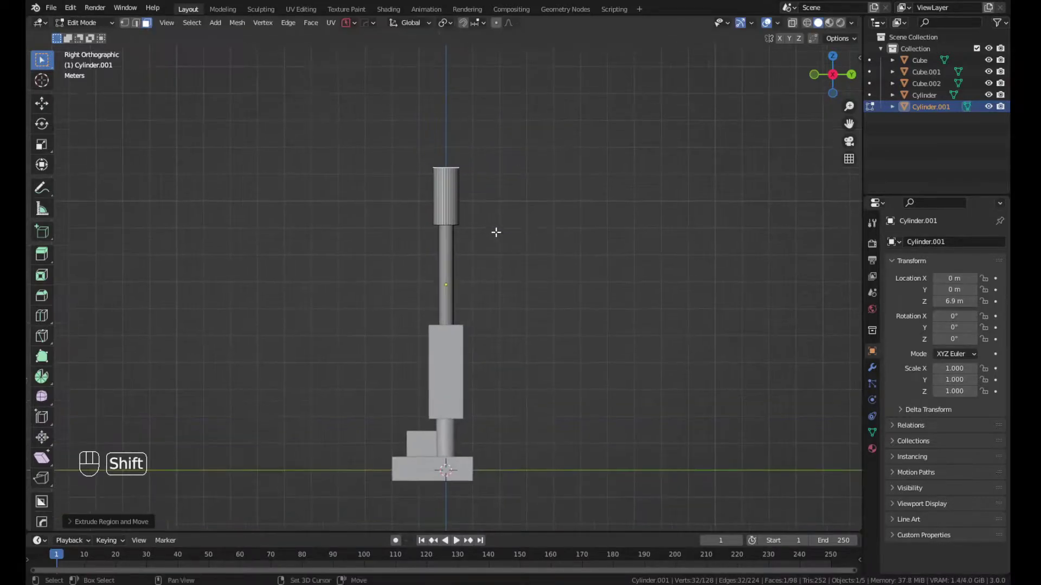
key("Tab")
Snap the 3D cursor to the selected upper cylinder
key("alt+v")
key("KP_3")
key("shift+s")
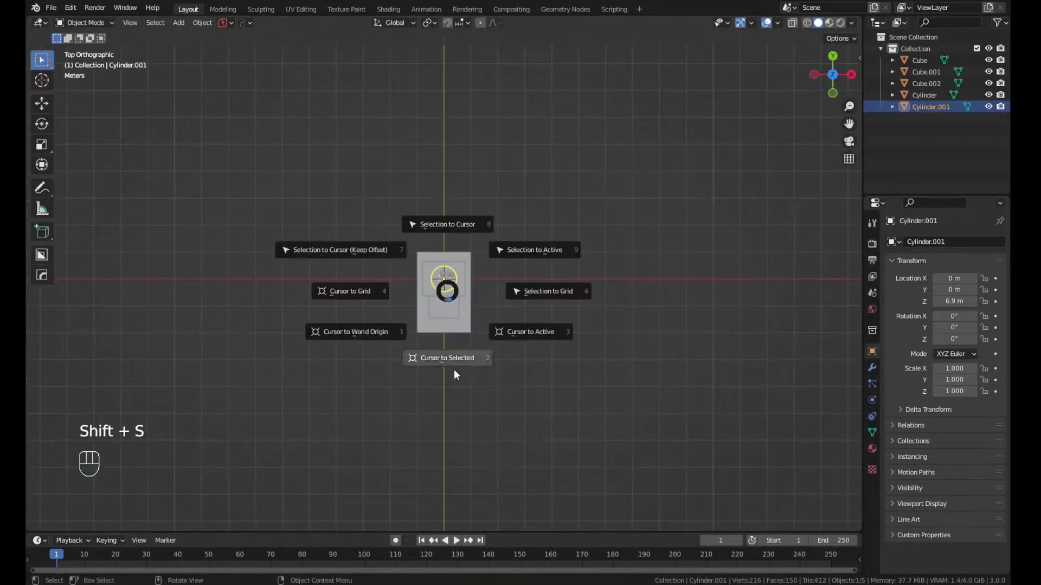
left_click(449, 358)
Add a cylinder at the 3D cursor, rotate it 90° about Y and scale it to 0.2
key("KP_7")
key("shift+a")
left_click(516, 370)
key("r")
key("y")
key("9")
key("0")
key("Return")
key("s")
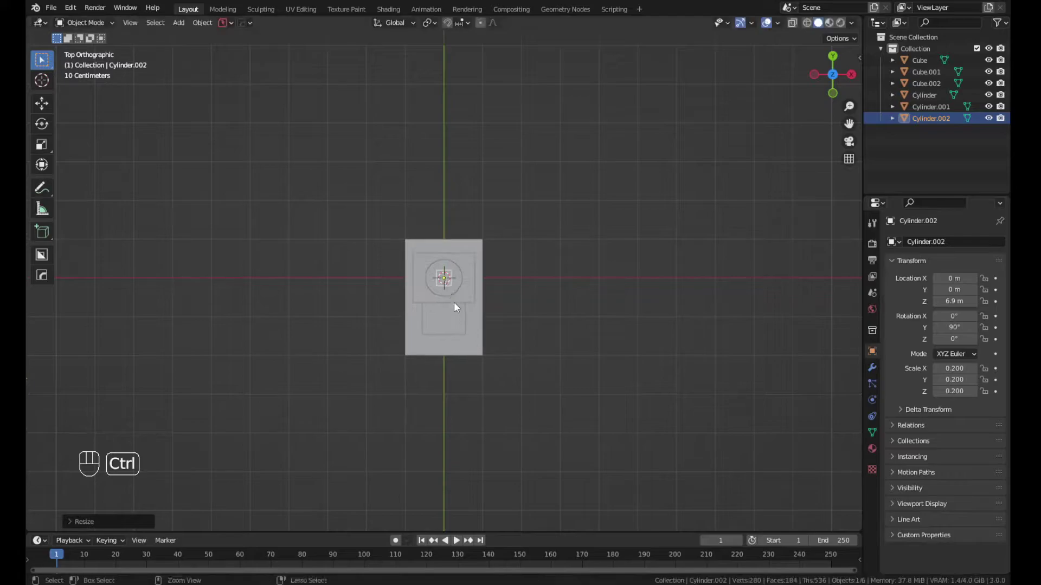
left_click(454, 300)
Move the horizontal cylinder's end face outward along X and scale the resulting bar to 0.14
middle_click_drag(520, 369, 466, 320)
key("Tab")
key("slash")
left_click(569, 358)
key("slash")
key("KP_7")
key("g")
key("x")
left_click(650, 372)
key("Tab")
left_click(636, 322)
key("s")
left_click(613, 341)
Rotate the bar diagonally about Z and add a copy rotated to the opposite side
key("r")
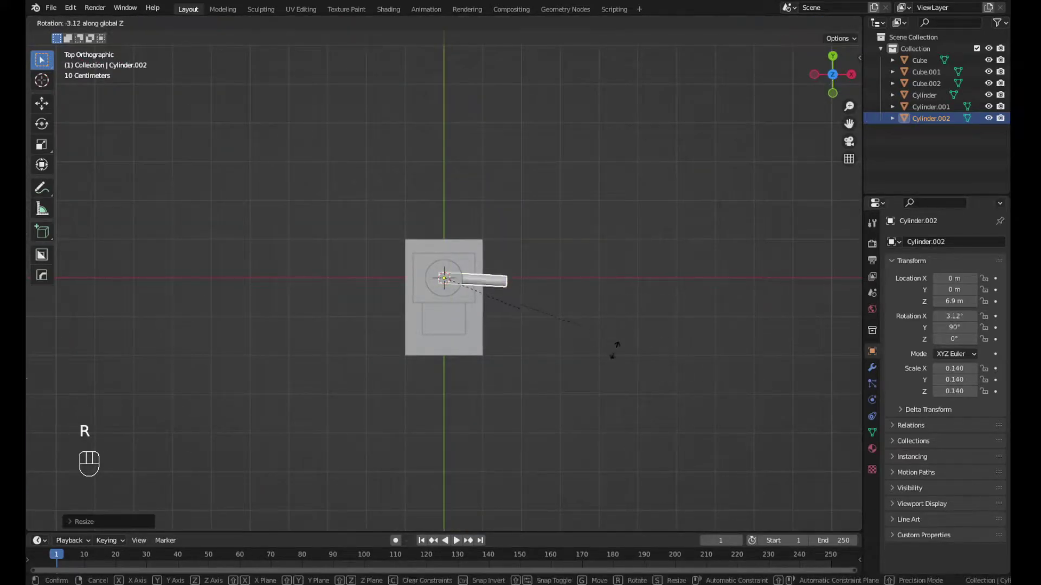
key("r")
left_click(327, 219)
Raise the bars along Z to the thick head, placing the copied bar at about 10.69 m
middle_click_drag(380, 347, 453, 284)
key("KP_7")
key("KP_3")
left_click(418, 287)
key("g")
key("z")
left_click(420, 286)
key("g")
key("z")
left_click(449, 147)
Rotate the copied bar further about Z and adjust its height on the head
key("KP_7")
key("r")
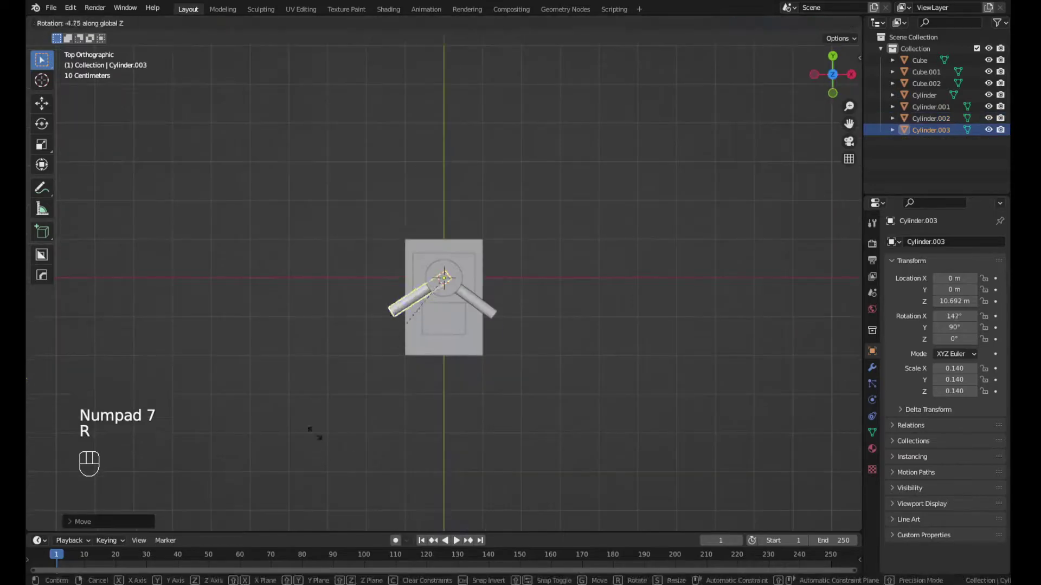
key("KP_3")
key("g")
key("z")
left_click(461, 217)
Apply the base block's scale and set its origin to the centre of its geometry
scroll(496, 352, "down", 3)
middle_click_drag(495, 352, 518, 273, "shift")
left_click(435, 380)
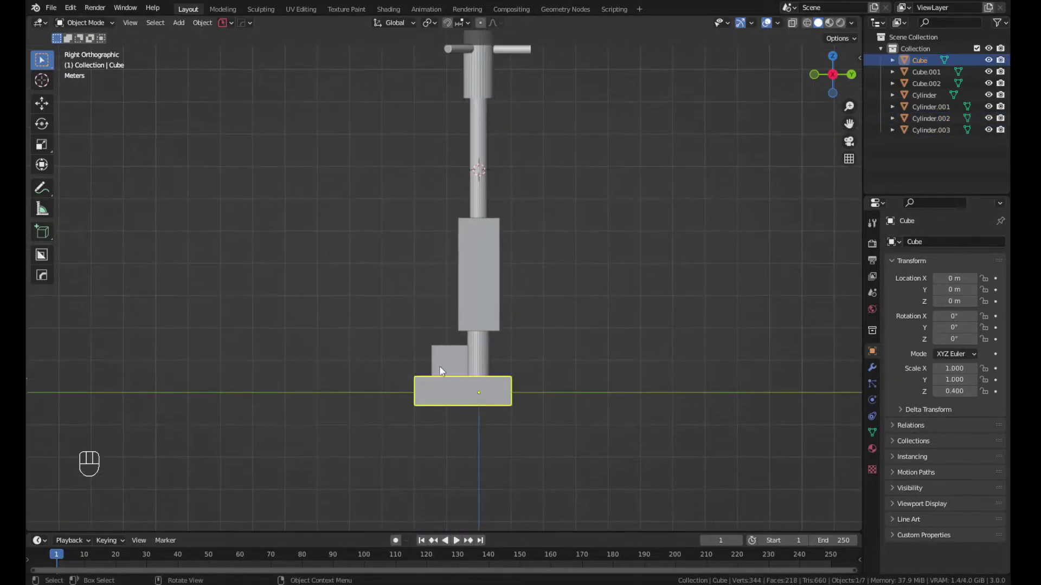
scroll(461, 374, "up", 3)
key("Tab")
key("ctrl+a")
left_click(471, 379)
right_click(470, 380)
left_click(527, 395)
key("ctrl+z")
right_click(512, 399)
left_click(535, 414)
right_click(527, 402)
left_click(554, 416)
key("ctrl+a")
left_click(524, 402)
key("alt+a")
left_click(523, 395)
Pull the base block's front face outward along negative Y
key("Tab")
middle_click_drag(522, 394, 564, 385)
left_click(400, 397)
key("KP_3")
key("g")
key("y")
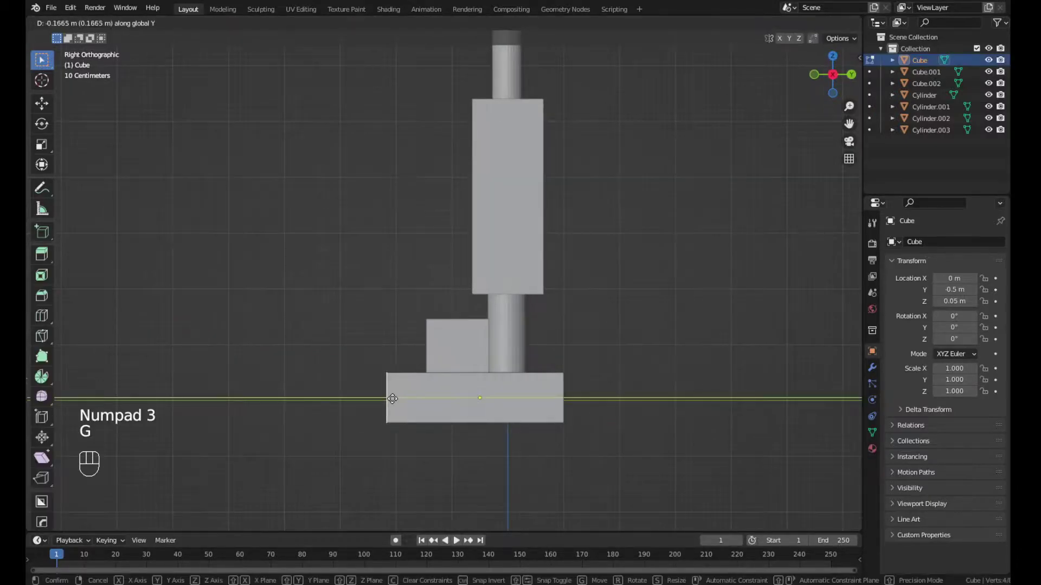
left_click(357, 397)
Move the base block's upper front edge back along Y, toward the small cube
key("2")
key("KP_3")
left_click(376, 374)
left_click(410, 373)
mouse_move(410, 374)
middle_mouse_down()
mouse_move(394, 382)
mouse_move(420, 382)
middle_mouse_up()
left_click(384, 369)
key("KP_3")
key("g")
key("y")
left_click(405, 375)
Adjust the base's front edge along Z to shape a sloped toe with a short vertical front
left_click(354, 402)
key("KP_3")
key("g")
key("z")
left_click(356, 402)
middle_click_drag(356, 402, 391, 399)
left_click(375, 391)
key("KP_3")
key("g")
key("z")
left_click(375, 391)
Adjust the base's top face and raise the whole base along Z to about 0.14 m
left_click(407, 374)
key("KP_3")
key("g")
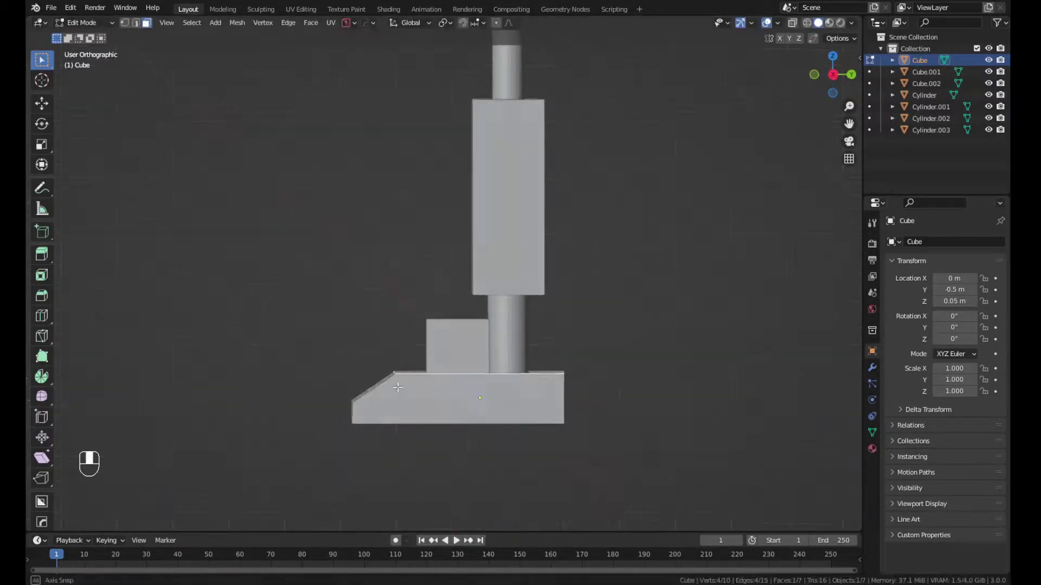
left_click(378, 396)
scroll(564, 311, "down", 3)
key("Tab")
key("g")
key("z")
middle_click_drag(551, 358, 518, 388)
Pull the base's rear face outward along Y to lengthen the heel
key("Tab")
key("KP_3")
scroll(572, 411, "up", 2)
key("g")
left_click(573, 411)
Add loop cuts to the base and dissolve the selected edges
scroll(548, 380, "down", 2)
key("ctrl+r")
double_click(521, 388)
key("ctrl+r")
double_click(521, 386)
scroll(518, 389, "up", 3)
left_click(579, 387)
key("ctrl+x")
key("ctrl+x")
Cut a sloped notch out of the base's upper rear corner with an n-gon cutter and scale the base to 0.7 along X
key("KP_3")
key("Tab")
key("ctrl+d")
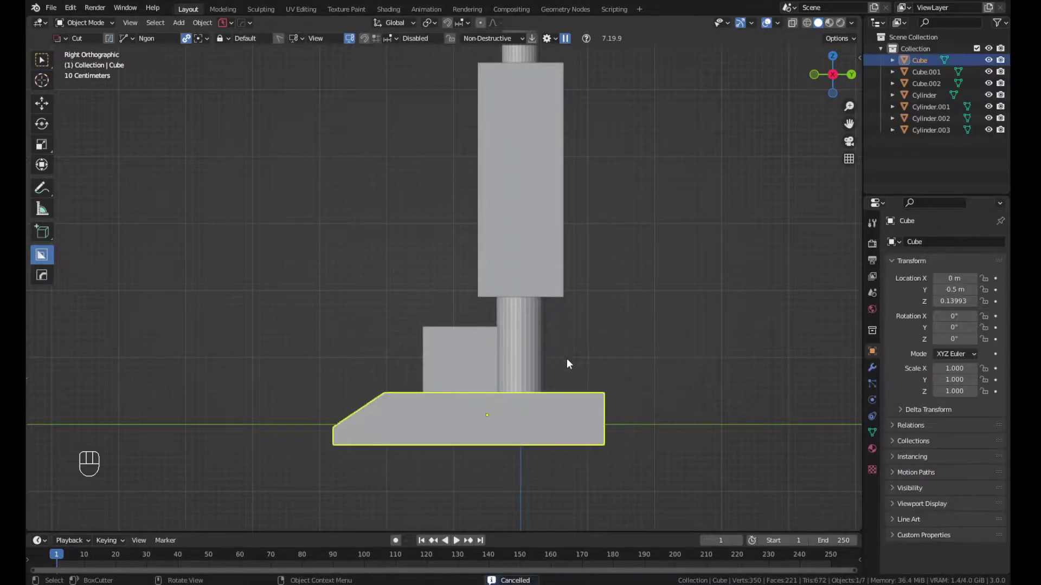
left_click_drag(567, 358, 638, 440)
key("Tab")
key("Tab")
key("Tab")
mouse_move(638, 440)
middle_mouse_down()
mouse_move(683, 386)
mouse_move(489, 450)
middle_mouse_up()
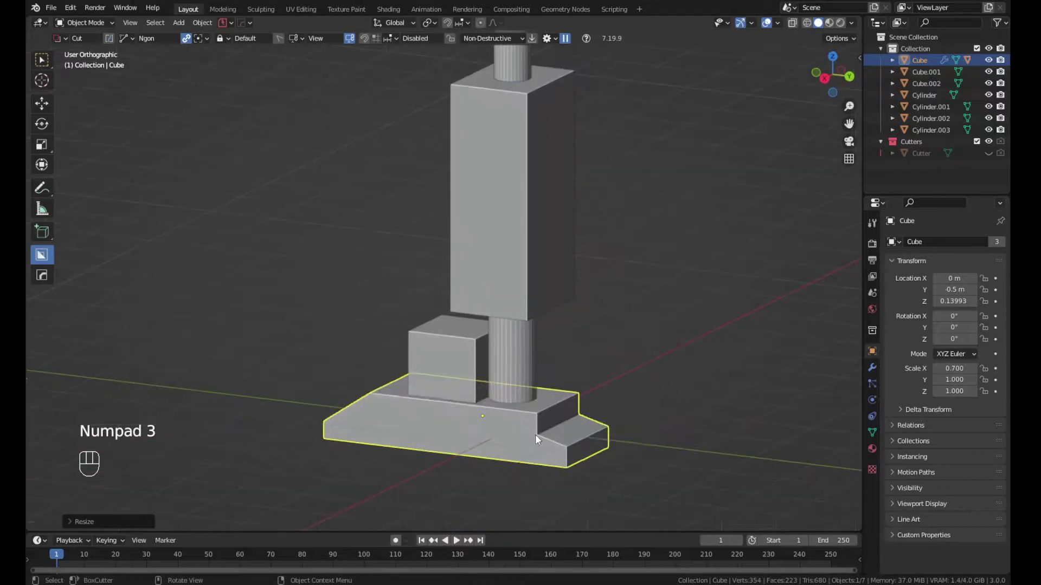
Reveal the rear boolean cutter and move it along Y to reposition the heel notch
key("q")
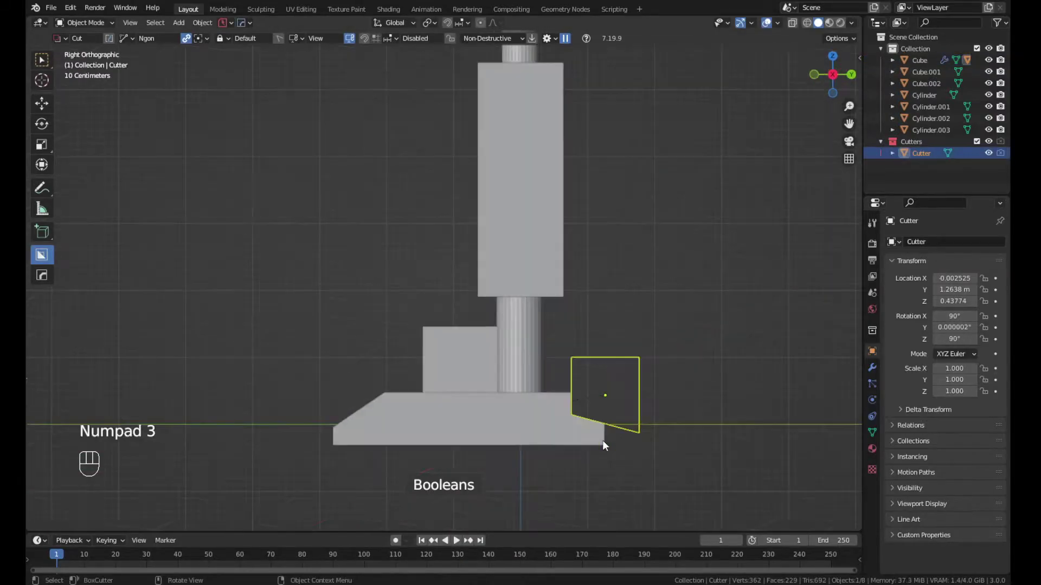
key("g")
key("y")
left_click(600, 434)
middle_click_drag(600, 436, 563, 449)
key("Tab")
left_click(606, 425)
key("KP_3")
key("ctrl+z")
key("g")
key("z")
left_click(612, 412)
key("Tab")
key("ctrl+z")
key("ctrl+z")
key("ctrl+z")
key("ctrl+z")
key("ctrl+z")
Hide the cutters and move the base's rear edge along Y to slant the back of the heel
key("Tab")
key("KP_3")
left_click(568, 451)
key("Tab")
key("shift+2")
left_click(577, 425)
key("Tab")
key("KP_3")
key("g")
key("y")
key("Tab")
Round the upper front edge of the base above the sloped toe
key("alt+v")
middle_click_drag(816, 401, 635, 405)
key("Tab")
key("Tab")
left_click(401, 411)
left_click(421, 424)
key("Tab")
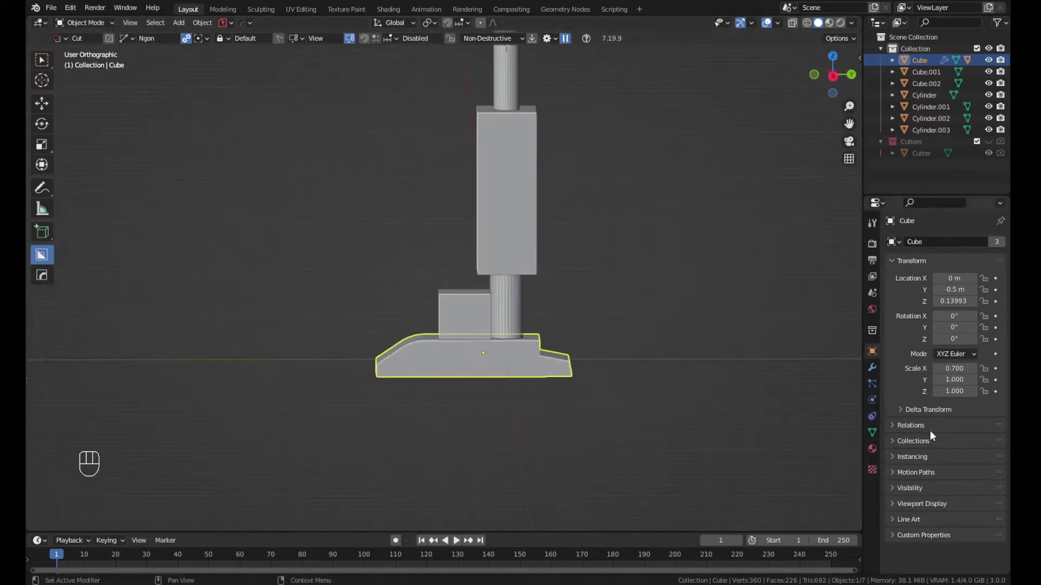
scroll(511, 381, "up", 3)
mouse_move(347, 360)
left_mouse_down()
mouse_move(426, 361)
mouse_move(581, 391)
left_mouse_up()
mouse_move(580, 391)
middle_mouse_down()
mouse_move(485, 463)
mouse_move(517, 425)
middle_mouse_up()
left_click(486, 461)
key("alt+x")
left_click(127, 37)
left_click(125, 137)
mouse_move(423, 325)
middle_mouse_down()
mouse_move(515, 307)
mouse_move(471, 293)
mouse_move(433, 303)
middle_mouse_up()
key("alt+x")
key("ctrl+z")
key("ctrl+z")
key("ctrl+z")
Cut a long n-gon recess along the lower side of the base, from the toe toward the middle
left_click_drag(336, 352, 519, 342)
left_click(556, 382)
left_click(335, 393)
mouse_move(336, 399)
middle_mouse_down()
mouse_move(434, 402)
mouse_move(537, 352)
mouse_move(441, 418)
middle_mouse_up()
left_click(482, 370)
key("alt+x")
left_click(474, 274)
key("ctrl+z")
middle_click_drag(399, 354, 501, 357)
key("alt+x")
key("d")
left_click(361, 274)
key("ctrl+z")
Mirror the lower side recess to the opposite side of the base
key("alt+x")
left_click(538, 327)
key("alt+v")
Round the vertical corner edges at the back of the heel
key("KP_3")
key("Tab")
middle_click_drag(596, 325, 537, 349)
left_click(561, 358)
key("Tab")
scroll(537, 349, "up", 5)
key("Tab")
key("Tab")
Bevel the rear cutter's lower inner edge with 3 segments and a width of about 0.14 m, and hide the cutters
key("q")
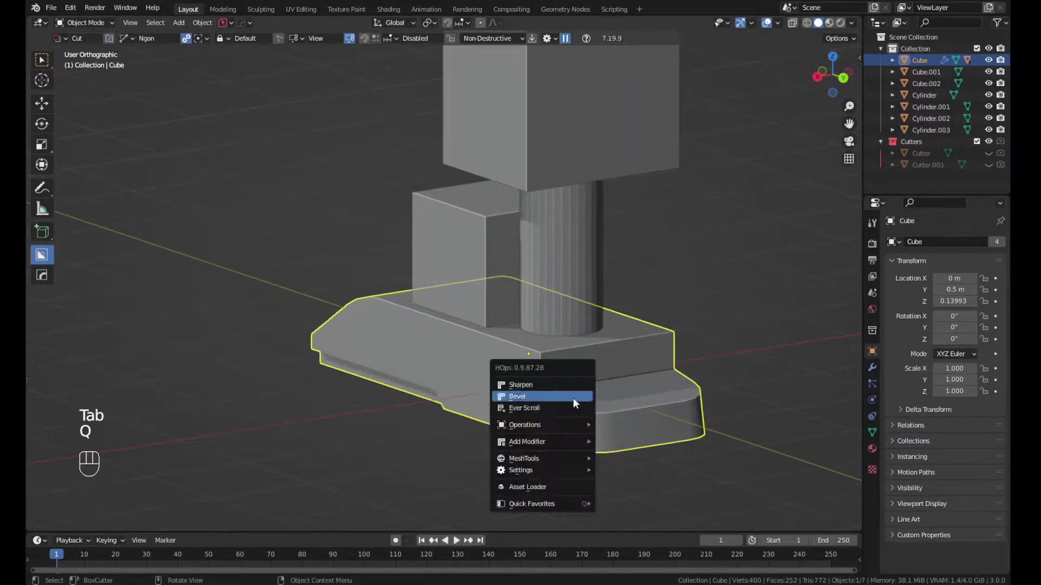
left_click(559, 408)
middle_click_drag(608, 304, 546, 294)
key("Tab")
left_click(547, 293)
key("ctrl+b")
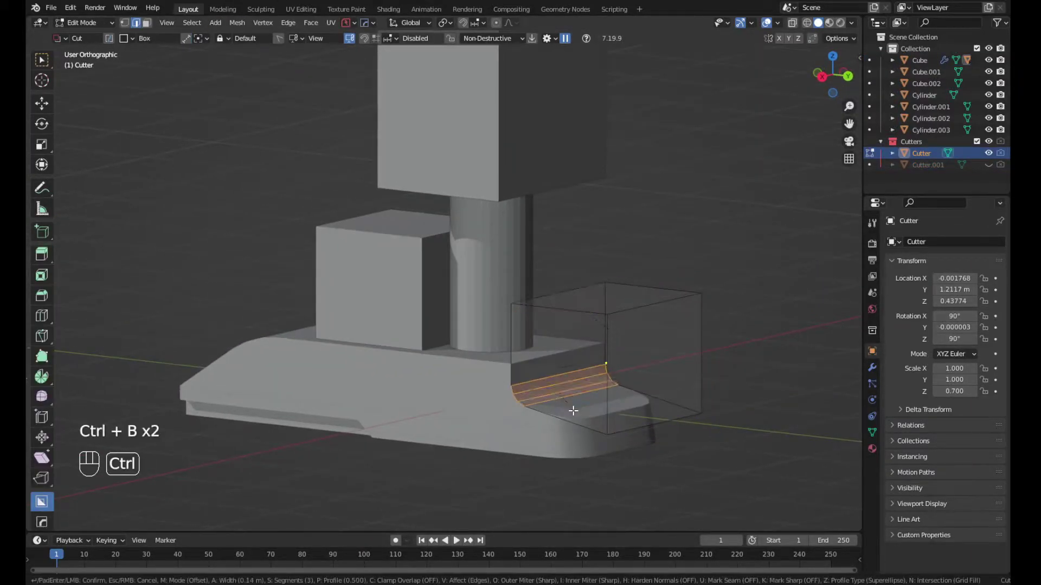
left_click(574, 411)
key("Tab")
key("shift+2")
middle_click_drag(573, 411, 449, 318)
Select the small block in front of the lower cylinder and apply its scale
key("KP_3")
left_click(448, 393)
key("q")
left_click(402, 348)
key("KP_3")
left_click(474, 458)
key("Tab")
middle_click_drag(450, 273, 593, 455, "shift")
key("ctrl+a")
key("s")
key("Tab")
Move the block's edges along Y to slant its front face and extend its rear into the lower cylinder
left_click(460, 420)
key("KP_3")
key("g")
key("y")
left_click(485, 428)
scroll(486, 428, "up", 2)
key("Tab")
key("g")
key("y")
left_click(453, 437)
Bevel the block's vertical rear edges into rounded corners
key("Tab")
left_click(463, 473)
key("ctrl+b")
right_click(657, 459)
middle_click_drag(658, 459, 466, 434)
key("ctrl+b")
right_click(476, 425)
middle_click_drag(401, 461, 374, 473)
left_click(450, 460)
Apply Autosmooth to the block with 30° sharpness and a 35° auto smooth angle
middle_click_drag(450, 459, 583, 439)
key("Tab")
key("q")
left_click(609, 447, "shift")
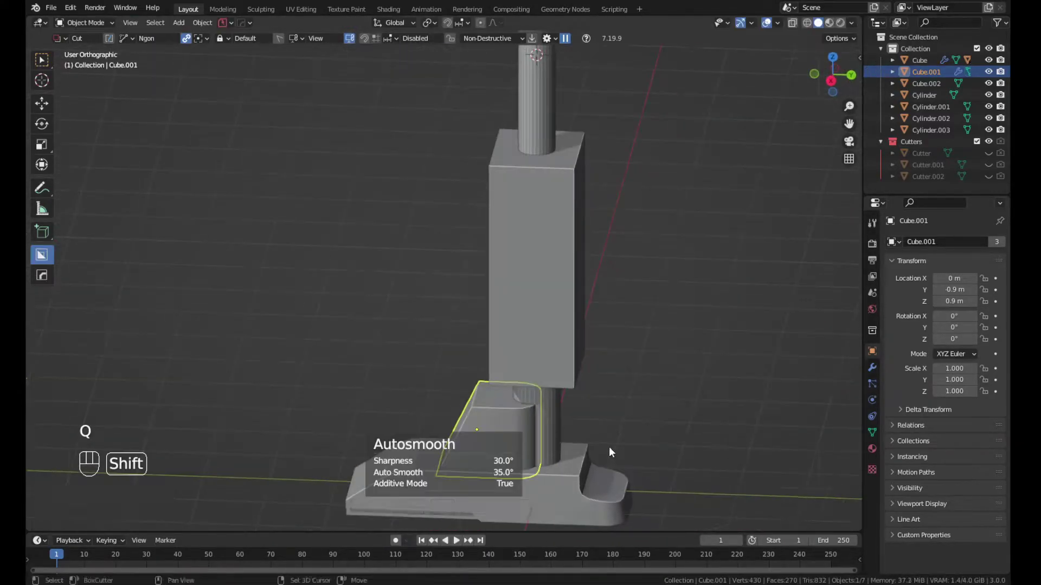
Move the block's selected upper geometry along Y to refine its tapered side profile
key("KP_3")
left_click(632, 386)
middle_click_drag(632, 386, 653, 413)
key("Tab")
left_click(489, 382)
left_click(476, 397)
key("KP_3")
key("g")
key("y")
left_click(505, 404)
left_click(449, 458)
middle_click_drag(504, 403, 536, 432)
left_click(460, 461)
key("KP_3")
key("Tab")
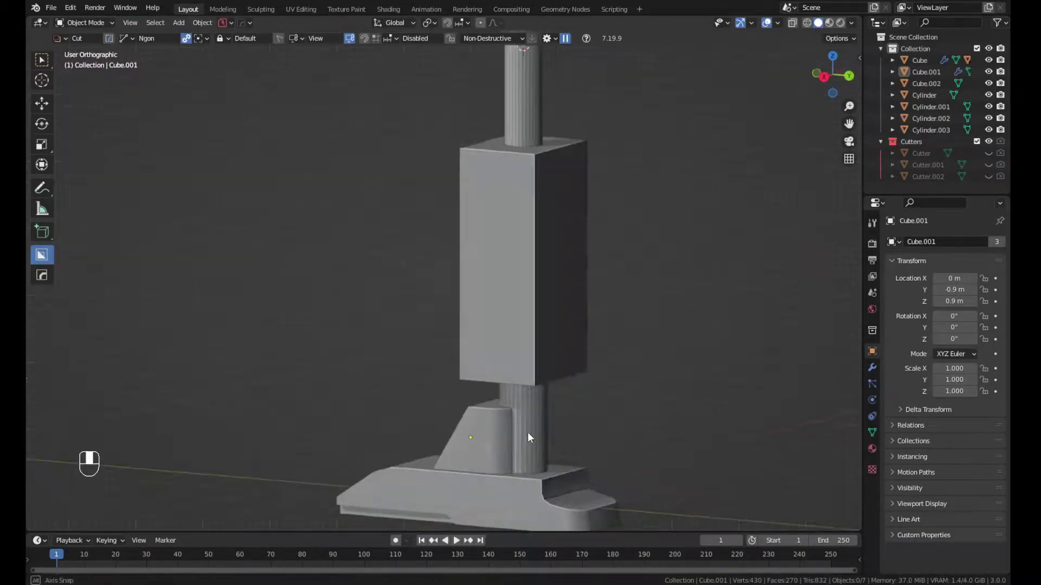
left_click(537, 431)
key("q")
scroll(626, 416, "up", 4)
left_click(659, 427)
left_click(707, 401, "shift")
key("ctrl+KP_Add")
key("shift+2")
middle_click_drag(707, 402, 654, 407)
left_click(593, 410)
key("q")
left_click(528, 394)
scroll(528, 394, "up", 4)
middle_click_drag(529, 395, 623, 382)
middle_click_drag(678, 358, 672, 284, "shift")
key("slash")
key("Tab")
middle_click_drag(488, 372, 446, 359)
key("Tab")
key("ctrl+z")
key("ctrl+z")
key("ctrl+z")
key("ctrl+z")
key("ctrl+z")
key("g")
key("ctrl+z")
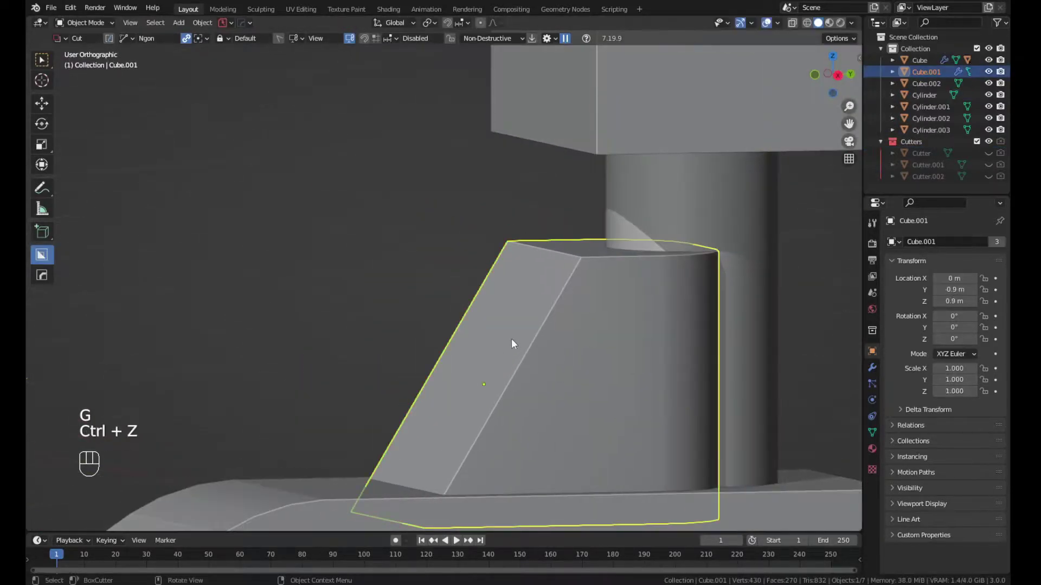
Combine the lower cylinder with the ankle block using a union boolean
scroll(605, 319, "down", 1)
left_click(694, 306)
left_click(617, 305, "shift")
key("q")
left_click(650, 347)
key("shift+2")
Add a three-segment bevel with a 60° angle limit to the combined ankle block
key("q")
left_click(637, 297, "shift")
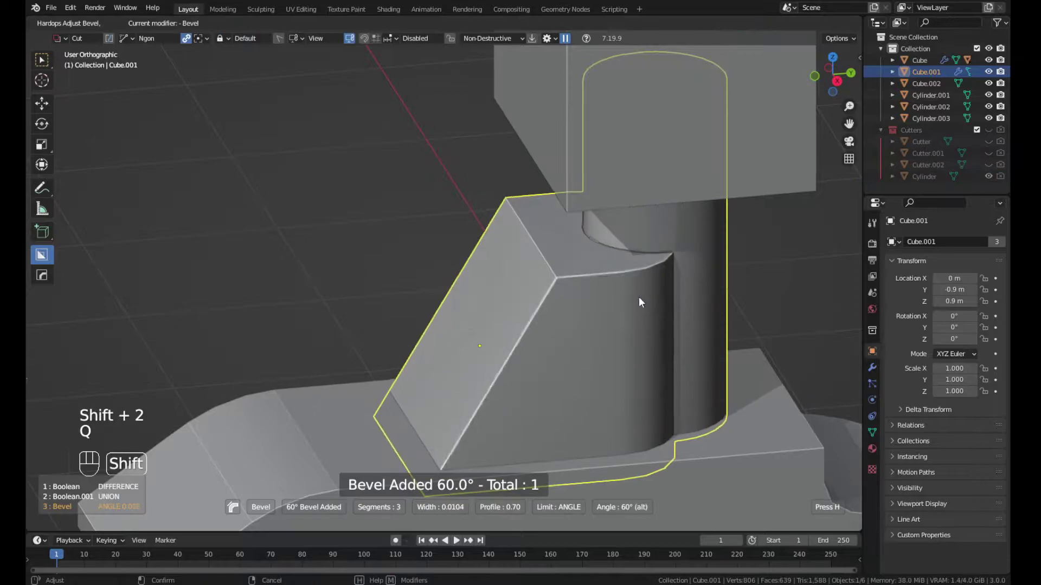
left_click(627, 297)
Cut a horizontal edge across the ankle block at about mid-height
key("ctrl+r")
key("KP_3")
key("Tab")
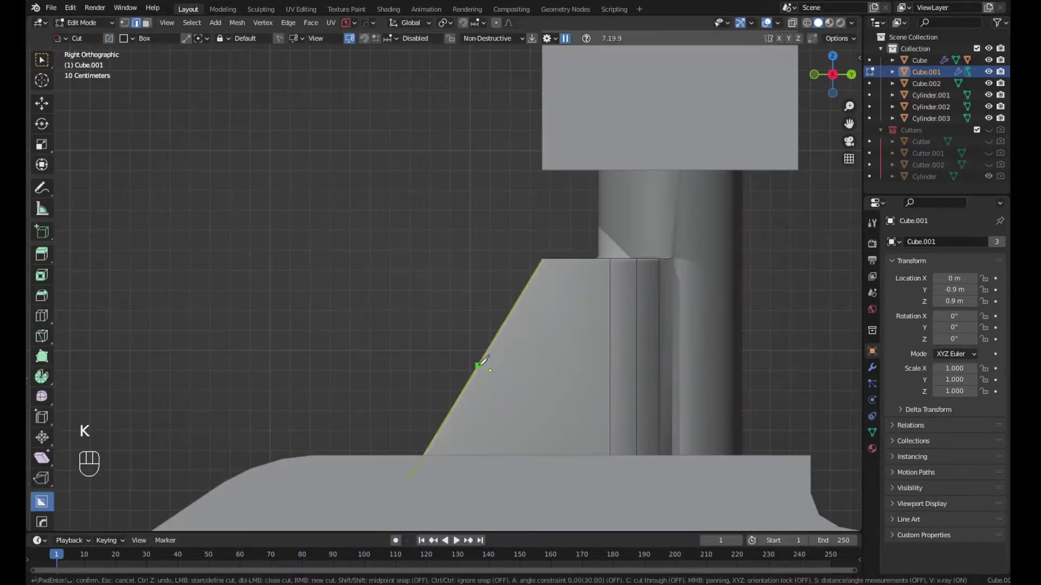
middle_click_drag(787, 367, 481, 379)
key("ctrl+z")
left_click(497, 342)
key("Tab")
Set the ankle block's bevel modifier amount to about 0.0145 m with a 60° angle limit
key("q")
key("alt+v")
left_click(237, 307)
key("Tab")
middle_click_drag(434, 311, 705, 304)
left_click(872, 367)
scroll(559, 343, "up", 6)
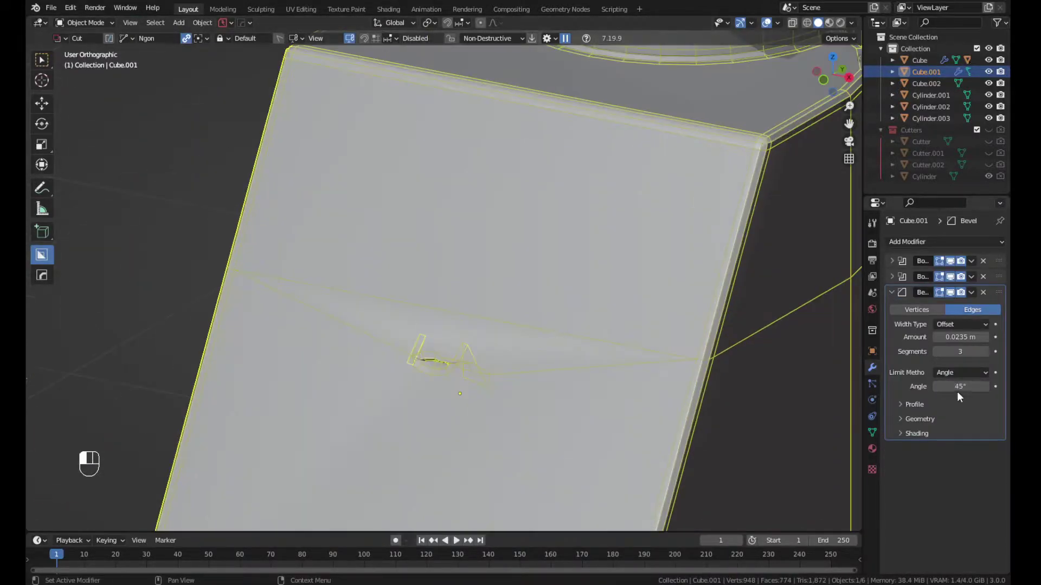
key("Escape")
key("alt+v")
scroll(817, 309, "up", 5)
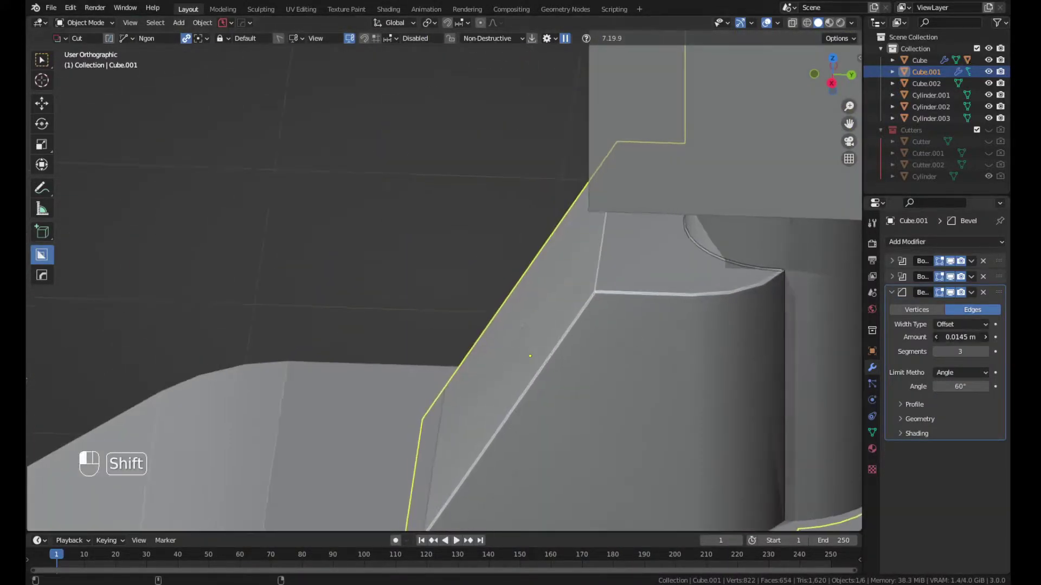
Apply the ankle block's boolean modifiers while keeping the bevel, and isolate the block for mesh editing
scroll(584, 340, "down", 5)
middle_click_drag(584, 340, 503, 346)
key("q")
mouse_move(596, 380)
left_click(681, 498)
key("slash")
key("Tab")
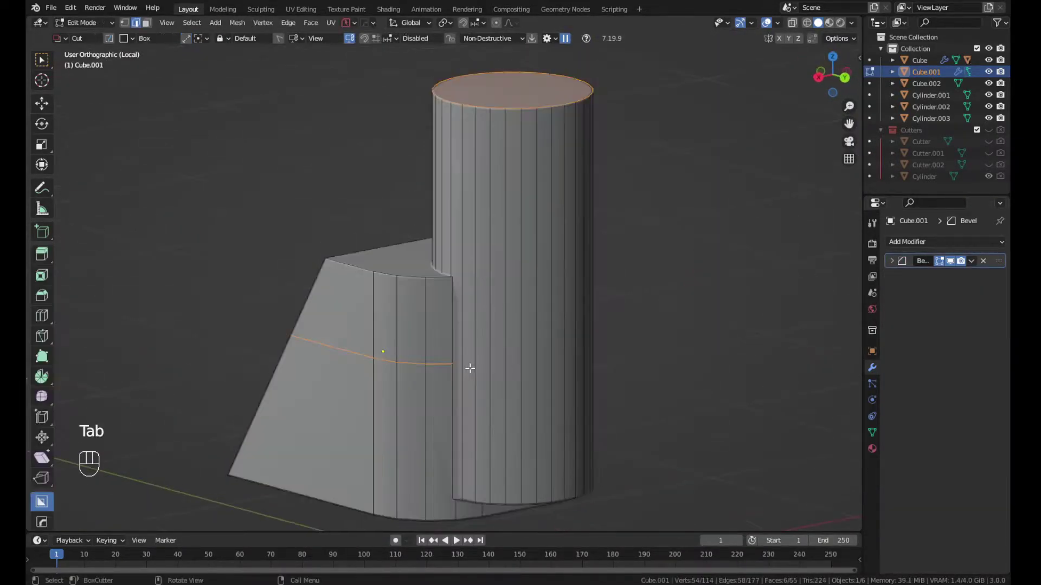
Try to cut a second horizontal line straight through the lower half of the ankle block
scroll(540, 324, "up", 4)
middle_click_drag(541, 324, 622, 362)
key("ctrl+r")
left_click(623, 362)
key("KP_3")
scroll(562, 331, "down", 2)
key("k")
left_click(562, 331)
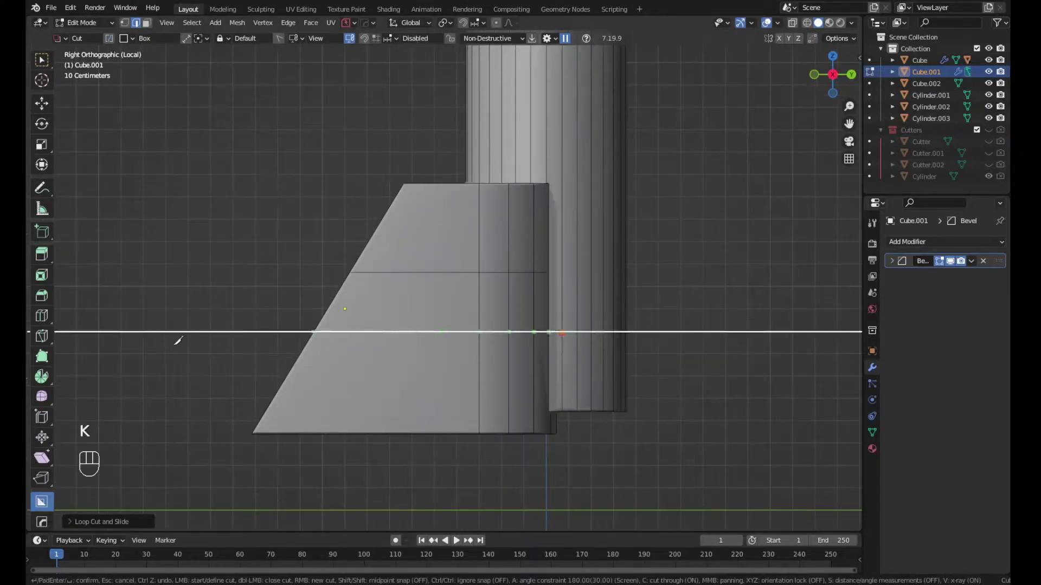
Try to clean up the slanted front face by dissolving stray edges and cutting it from the front
middle_click_drag(178, 342, 512, 312)
key("ctrl+x")
key("ctrl+x")
key("KP_1")
key("k")
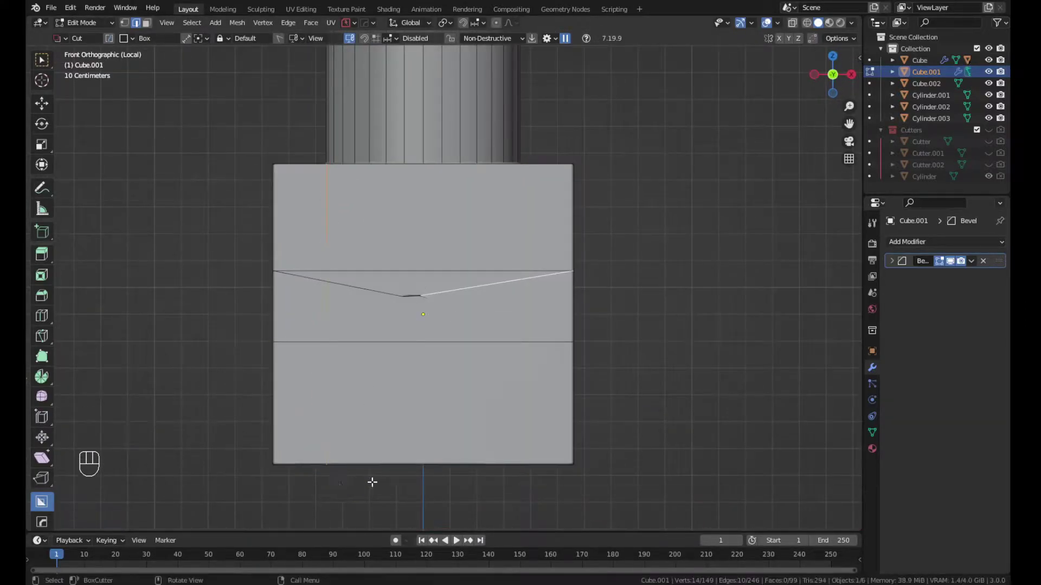
key("ctrl+z")
key("KP_1")
key("alt+x")
middle_click_drag(386, 295, 374, 325)
key("Tab")
key("f")
Undo the recent cuts and edge changes on the ankle block
key("ctrl+z")
scroll(362, 371, "up", 3)
key("ctrl+z")
key("ctrl+z")
key("ctrl+z")
key("ctrl+z")
key("ctrl+z")
key("ctrl+z")
key("ctrl+z")
key("ctrl+z")
key("ctrl+z")
key("ctrl+z")
key("ctrl+z")
key("ctrl+z")
key("ctrl+z")
key("ctrl+z")
key("ctrl+z")
key("ctrl+z")
key("ctrl+z")
middle_click_drag(362, 372, 366, 308)
key("ctrl+z")
key("ctrl+z")
Delete the stray sliver faces around the cut inside the block's slanted front face
key("Tab")
left_click(375, 284)
key("x")
left_click(394, 363)
key("w")
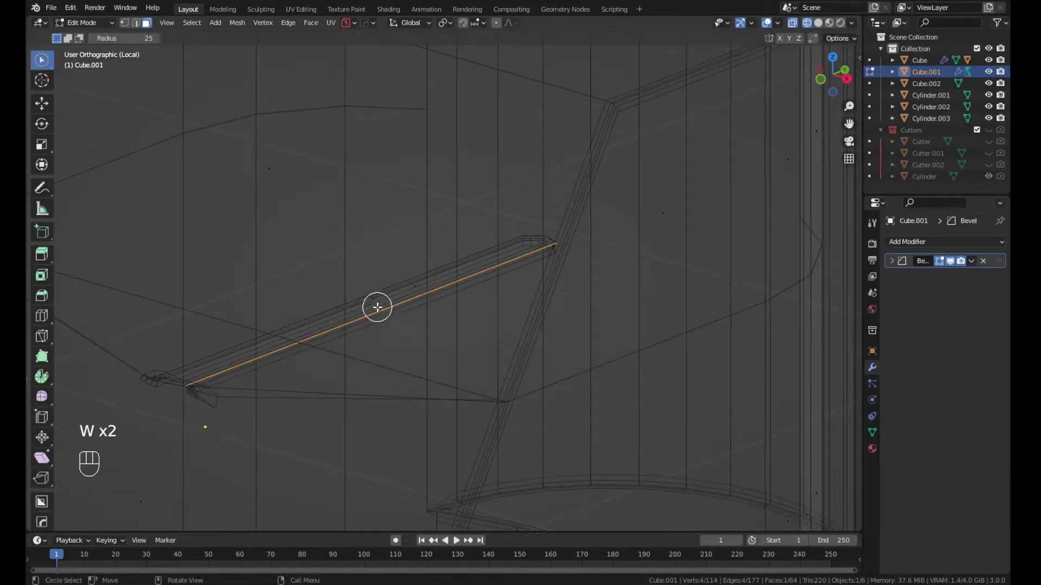
key("w")
middle_click_drag(82, 107, 473, 300)
left_click_drag(450, 306, 450, 305)
middle_click_drag(450, 304, 477, 314)
Dissolve leftover geometry in the broken line below the front face's horizontal cut
key("Tab")
key("ctrl+x")
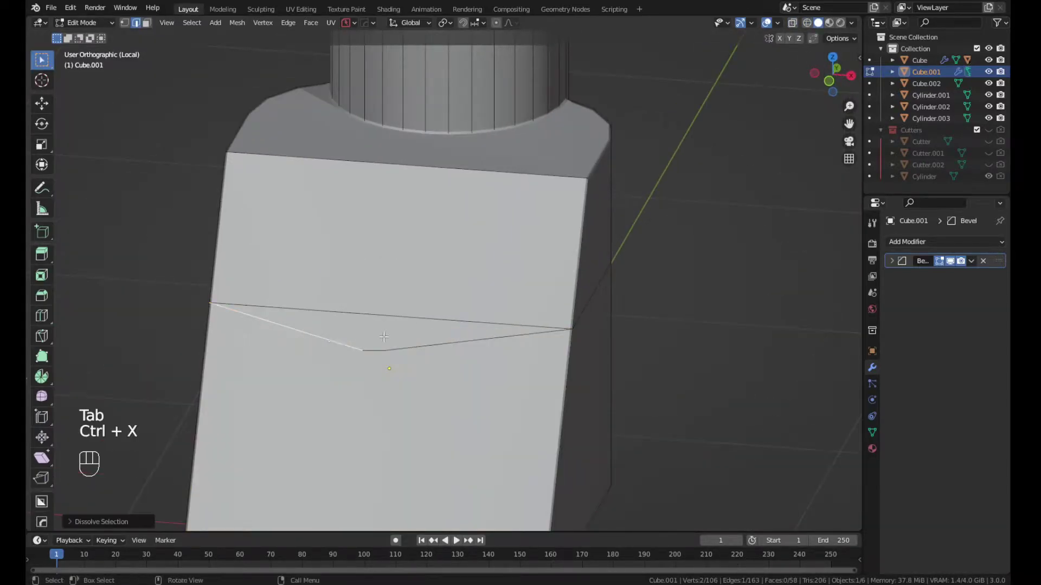
key("ctrl+z")
key("Tab")
Knife two vertical cuts down the block's front face, one near each side edge
key("KP_1")
key("k")
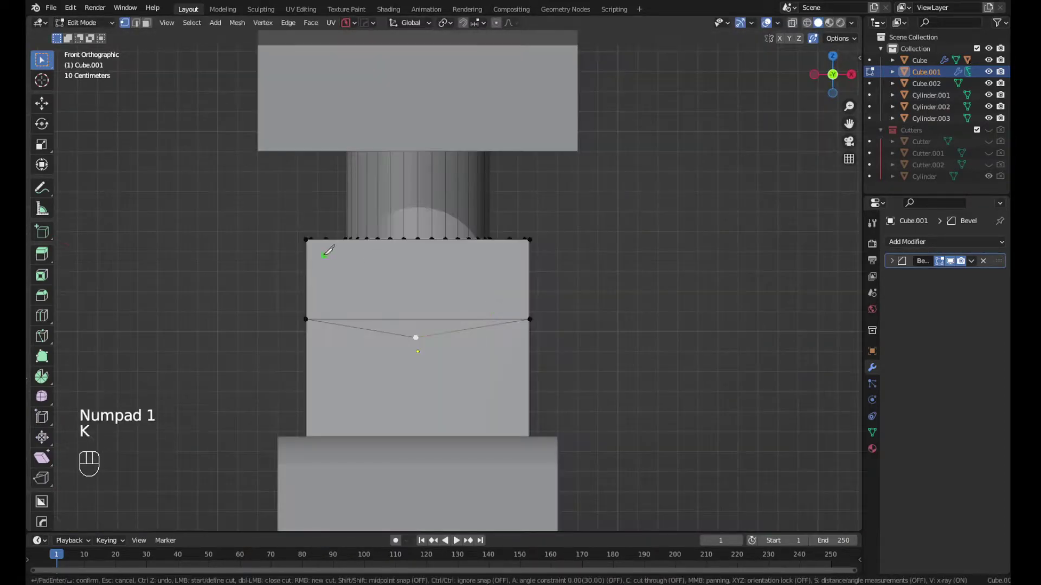
key("Return")
scroll(494, 288, "up", 2)
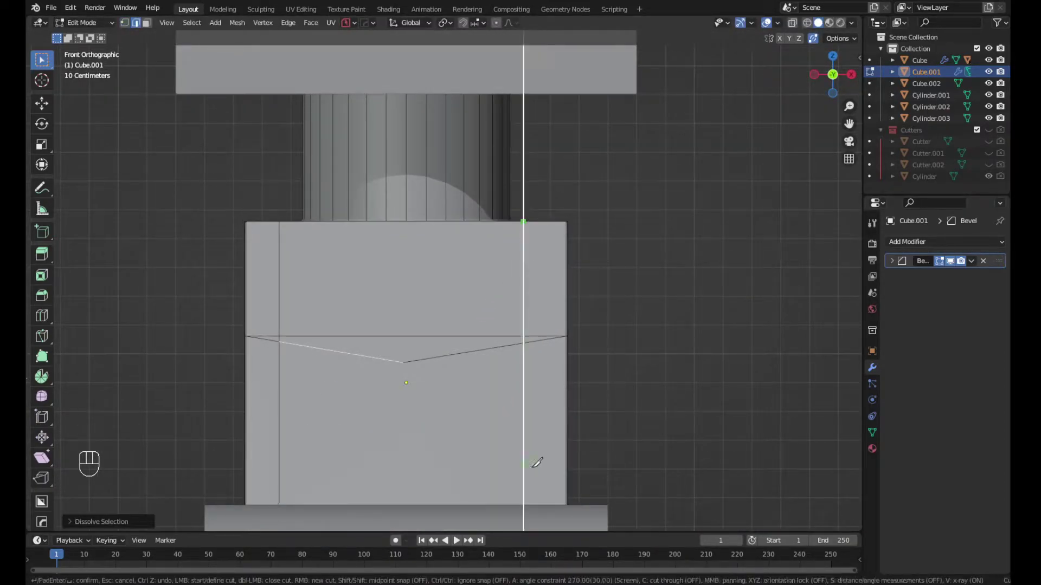
key("Escape")
middle_click_drag(529, 505, 440, 322)
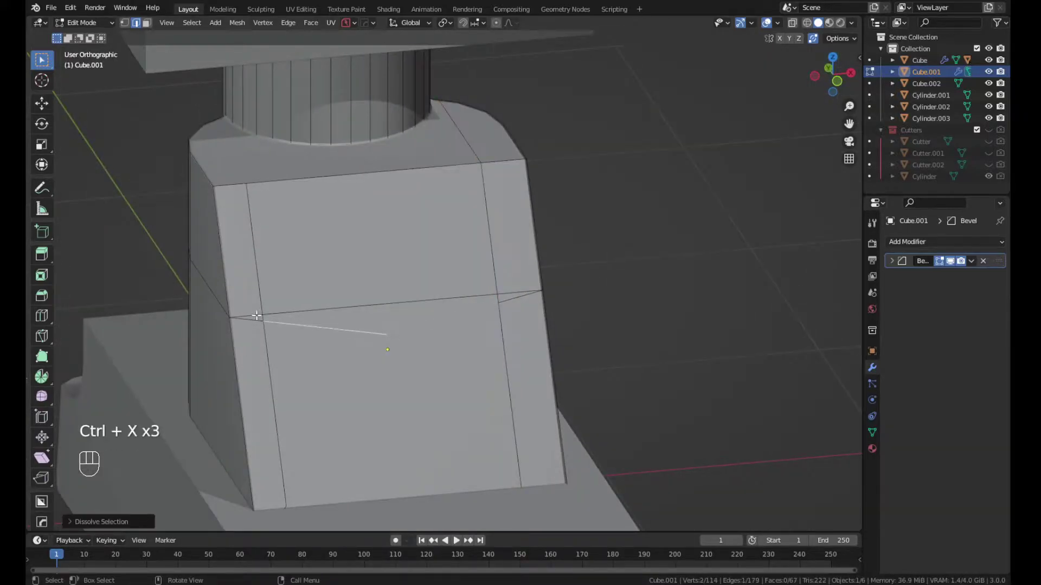
Dissolve and delete the stray diagonal edges below the horizontal cut on the front face
key("ctrl+x")
key("ctrl+x")
scroll(272, 319, "down", 2)
scroll(548, 277, "up", 4)
key("shift+z")
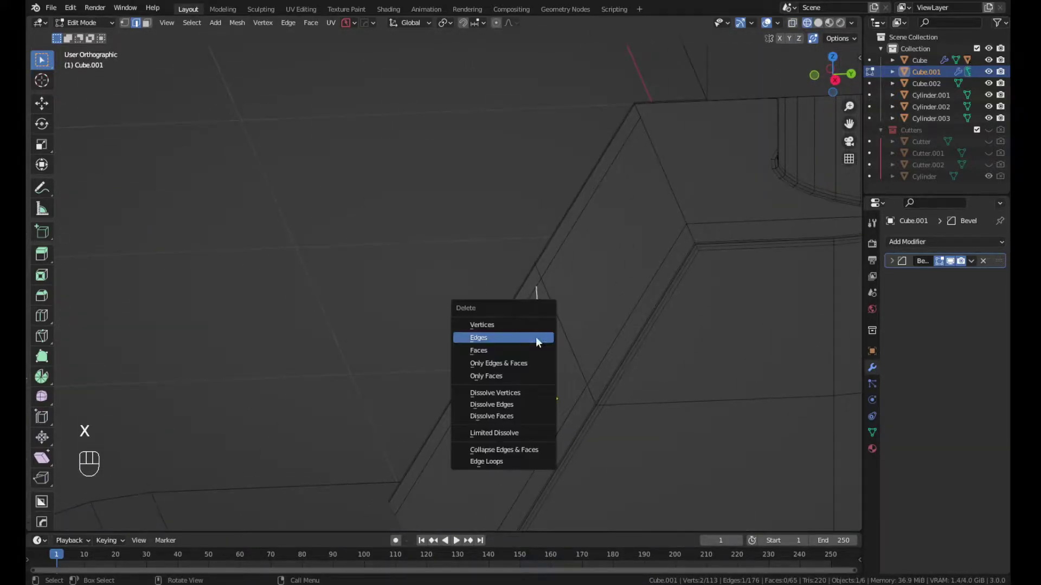
left_click(536, 337)
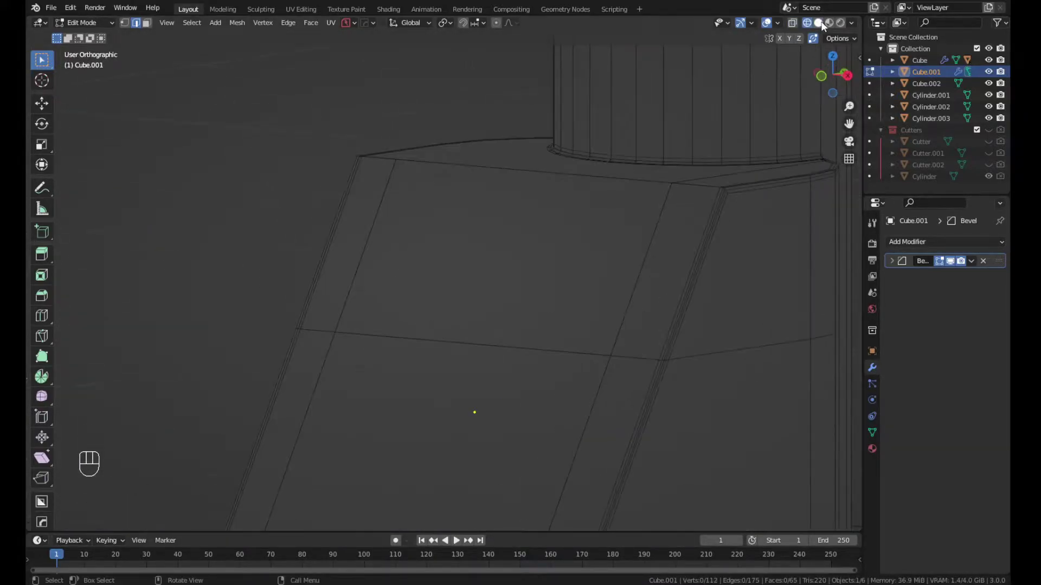
key("shift+z")
Bevel the upper edges where the block's slanted front face meets its top
scroll(474, 413, "down", 3)
key("Tab")
scroll(573, 263, "up", 4)
key("Tab")
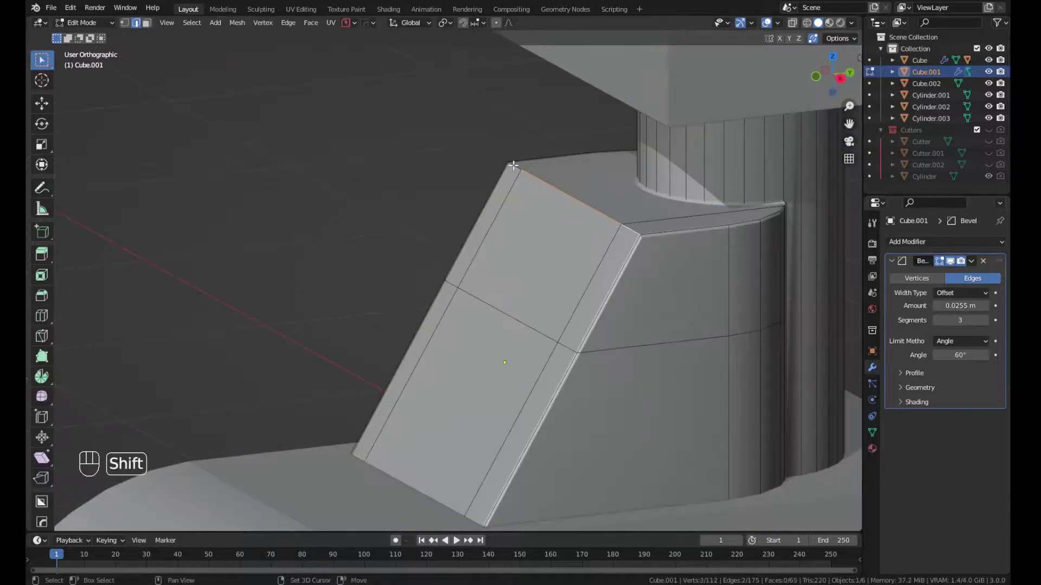
key("Tab")
key("Tab")
key("ctrl+b")
left_click(672, 206)
Knife an additional cut into the ankle block's upper geometry
key("Tab")
key("grave")
left_click(692, 209)
key("Tab")
key("k")
key("Return")
middle_click_drag(671, 294, 442, 352)
Try a knife cut on the ankle block from the back view
key("Tab")
key("Tab")
key("ctrl+KP_1")
key("1")
key("k")
middle_click_drag(275, 322, 466, 365)
key("ctrl+z")
Knife a cut from the back view at the junction of the cylinder and the block's top face
key("KP_1")
key("ctrl+KP_3")
key("ctrl+KP_1")
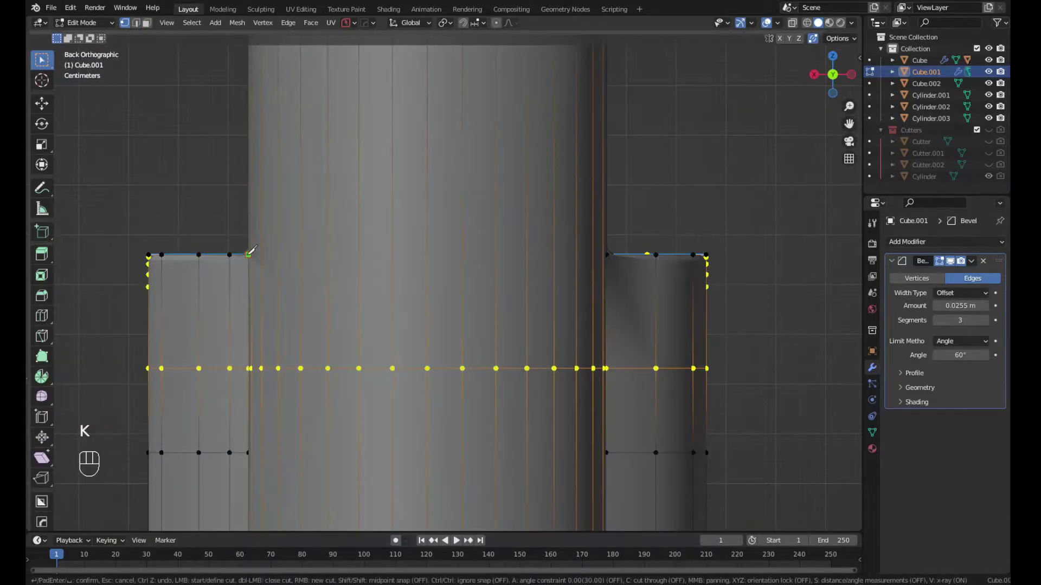
key("Return")
key("Tab")
middle_click_drag(612, 256, 705, 454)
key("Tab")
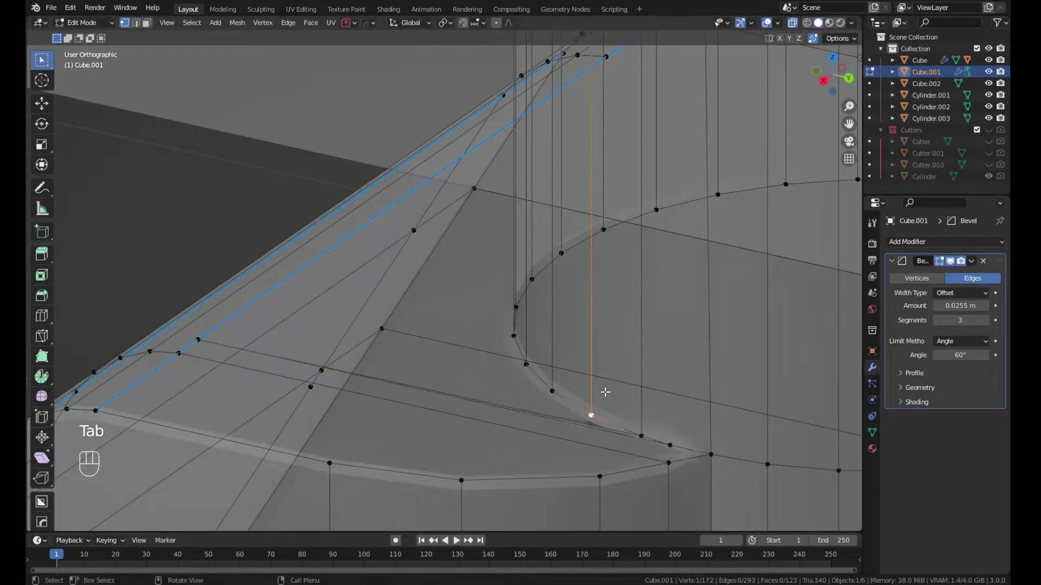
Slide the vertex at the base of the cylinder, where it meets the ankle block's top, along its edge
middle_click_drag(605, 392, 600, 455)
key("g")
key("g")
left_click(620, 481)
key("Tab")
key("Tab")
Reposition the end vertex of the cut line beside the cylinder's junction with the ankle block
middle_click_drag(469, 405, 523, 489)
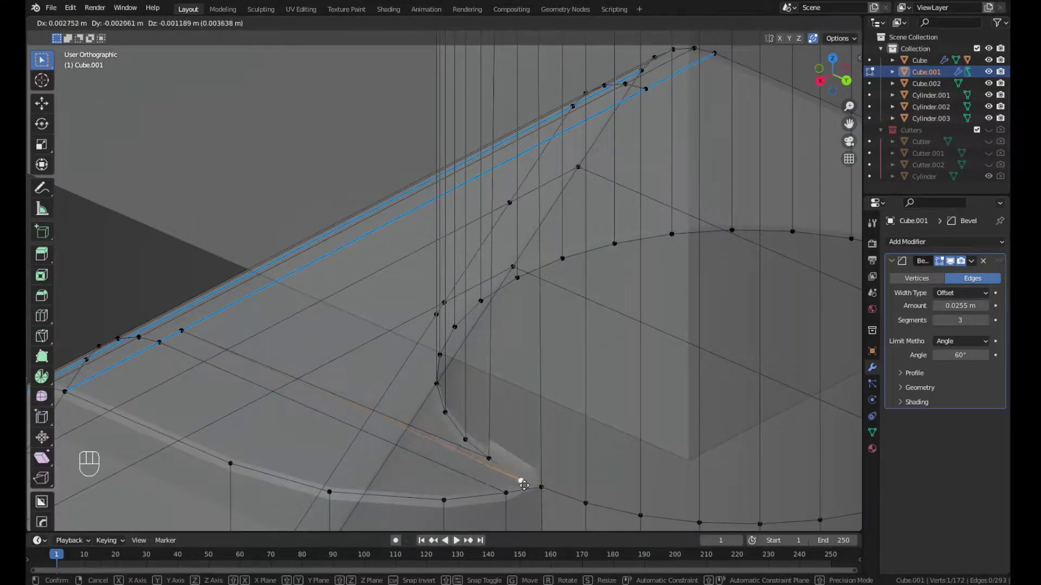
key("alt+z")
key("g")
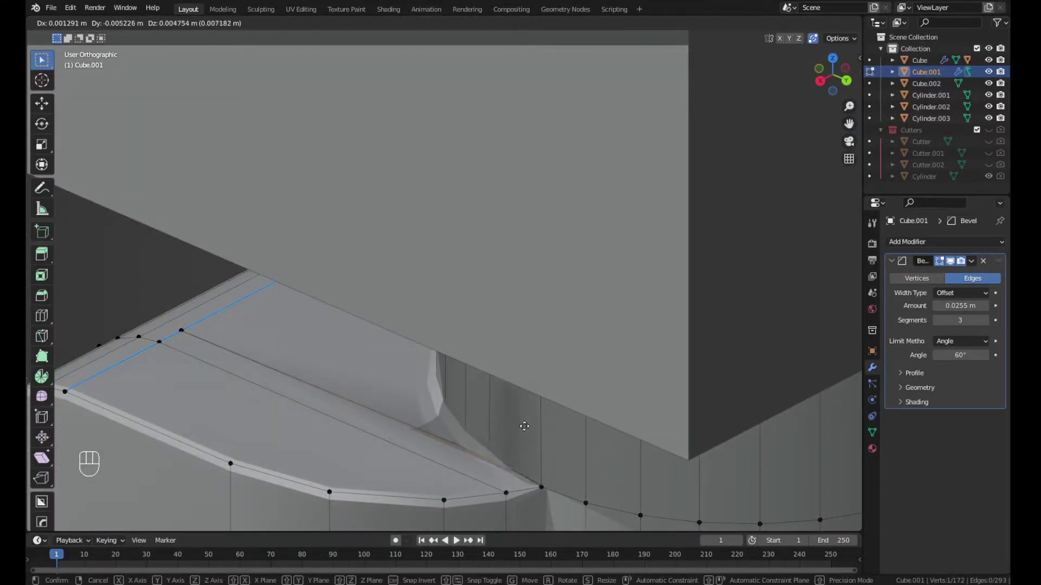
left_click(523, 421)
Try to mirror the ankle block
key("Tab")
key("alt+x")
middle_click_drag(514, 391, 327, 376)
scroll(327, 375, "down", 4)
left_click(327, 375)
scroll(379, 401, "up", 1)
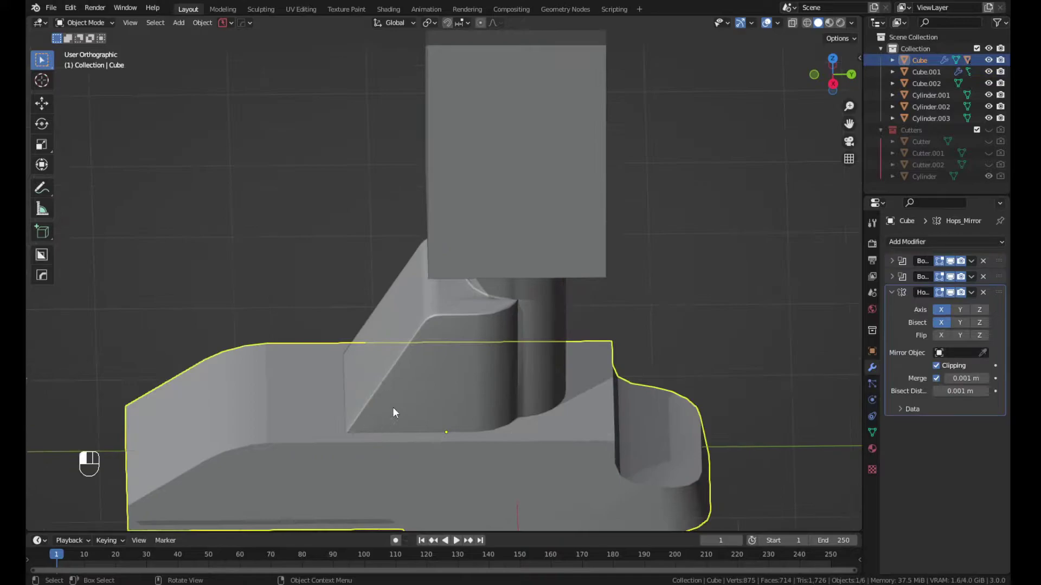
Duplicate the ankle block, and undo the trial scaling and subtraction from the foot
left_click(393, 408)
key("shift+d")
key("s")
key("ctrl+KP_Subtract")
key("ctrl+z")
key("ctrl+z")
key("ctrl+z")
key("ctrl+z")
Rescale one ankle block copy and subtract it from the foot as a boolean cutter
key("g")
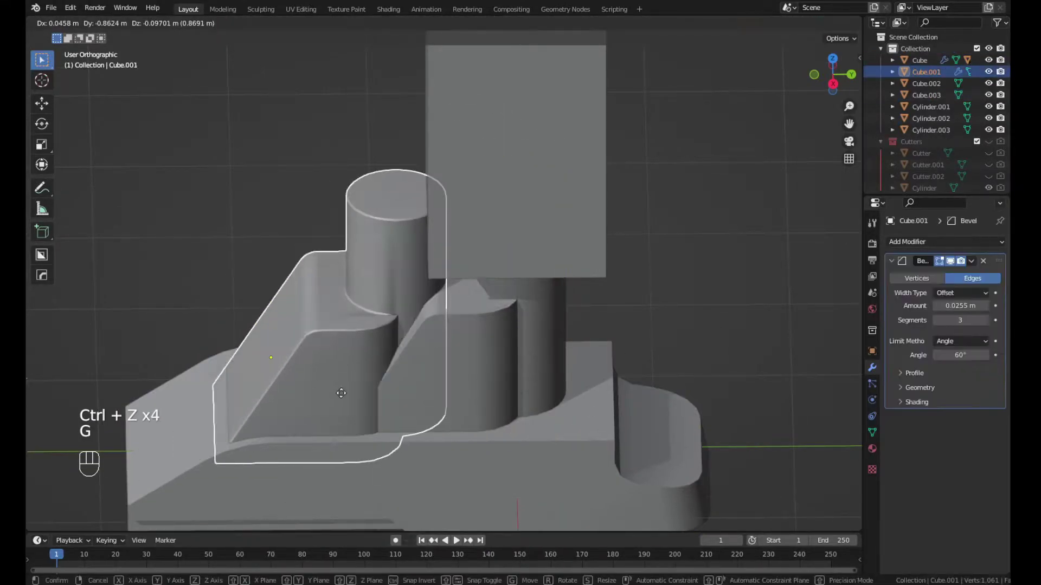
left_click(341, 393)
key("s")
left_click(686, 419)
key("shift+s")
left_click(567, 396)
key("ctrl+KP_Subtract")
middle_click_drag(614, 365, 483, 397)
left_click(484, 396)
key("shift+2")
key("alt+v")
key("KP_1")
key("KP_3")
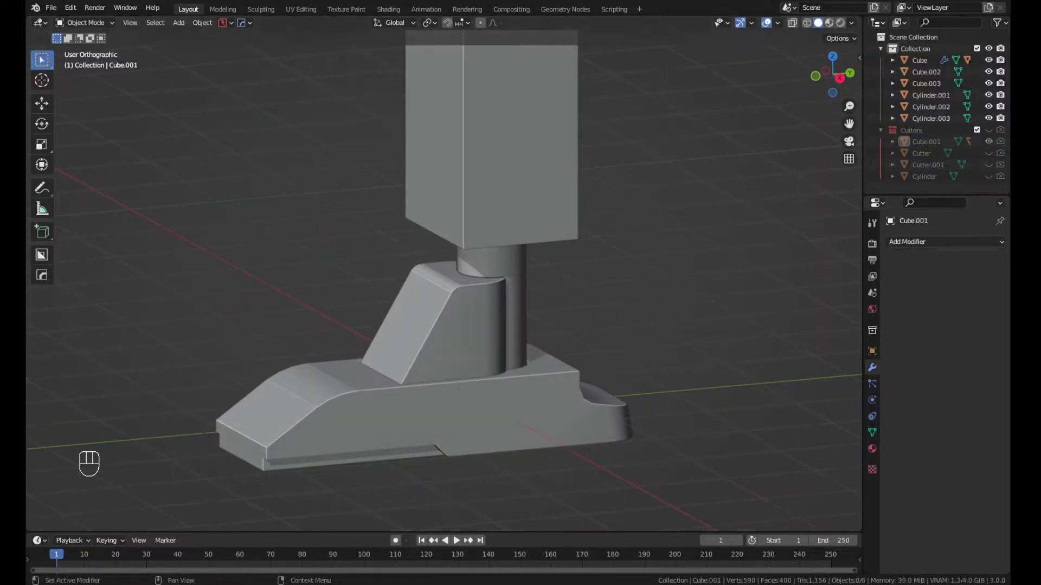
Cut a narrow slanted slot with bevelled ends into the ankle block's side, parallel to its front slope
middle_click_drag(380, 391, 511, 372)
key("KP_3")
left_click(441, 339)
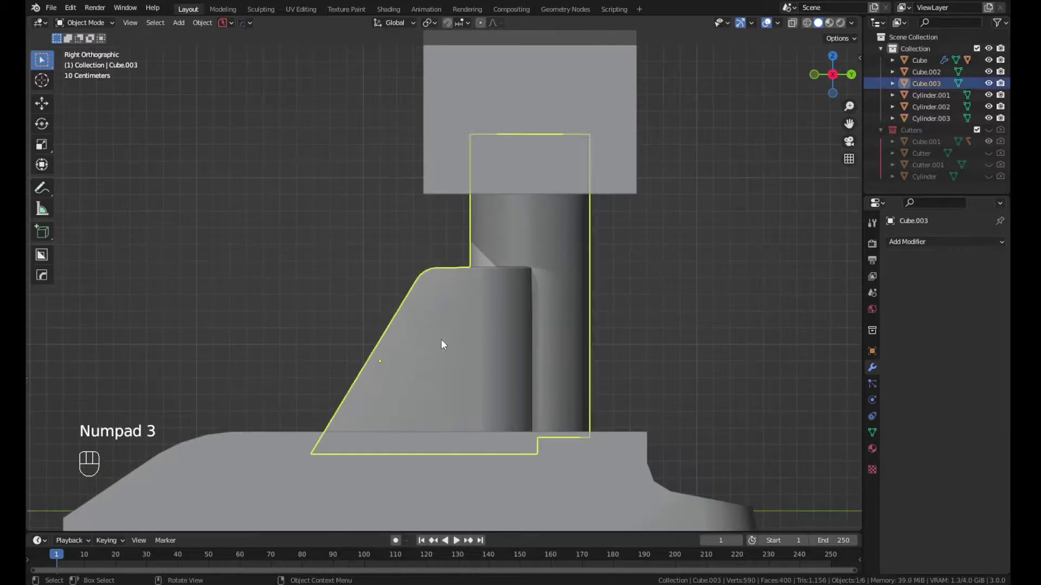
key("d")
left_click_drag(413, 350, 451, 307)
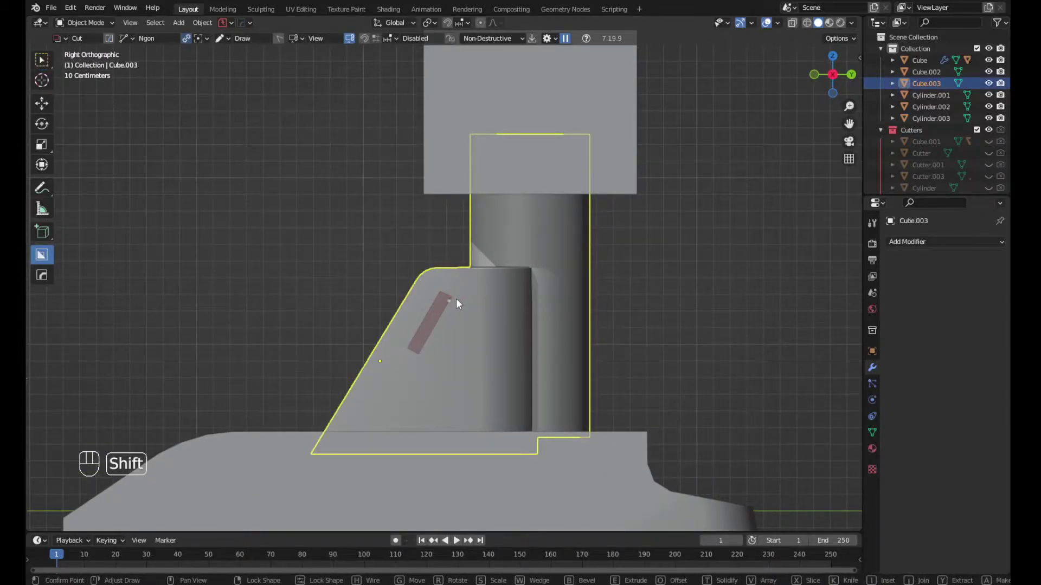
middle_click_drag(456, 298, 463, 321)
key("ctrl+z")
key("KP_3")
scroll(415, 317, "up", 2)
left_click(369, 395)
middle_click_drag(369, 394, 480, 397)
key("b")
left_click(392, 399)
Mirror the ankle block and its slot across the X axis
key("alt+x")
left_click(474, 398)
key("KP_3")
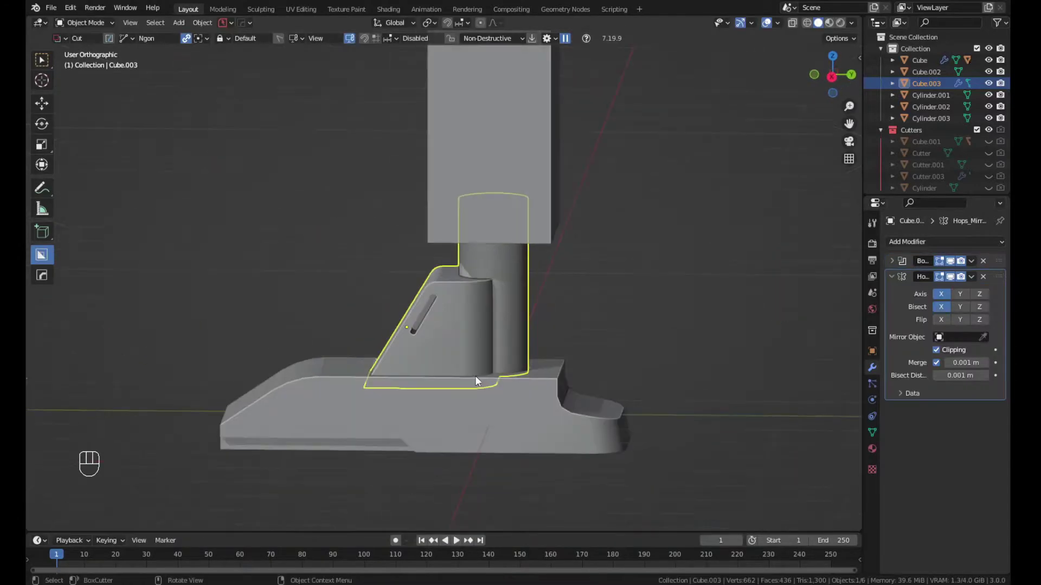
middle_click_drag(520, 355, 338, 398)
key("KP_3")
Try an auto smooth angle of 40° on the foot
left_click(505, 404)
middle_click_drag(506, 403, 548, 401)
left_click(871, 432)
double_click(958, 424)
type("40")
key("Escape")
middle_click_drag(623, 428, 583, 427)
key("KP_1")
key("KP_3")
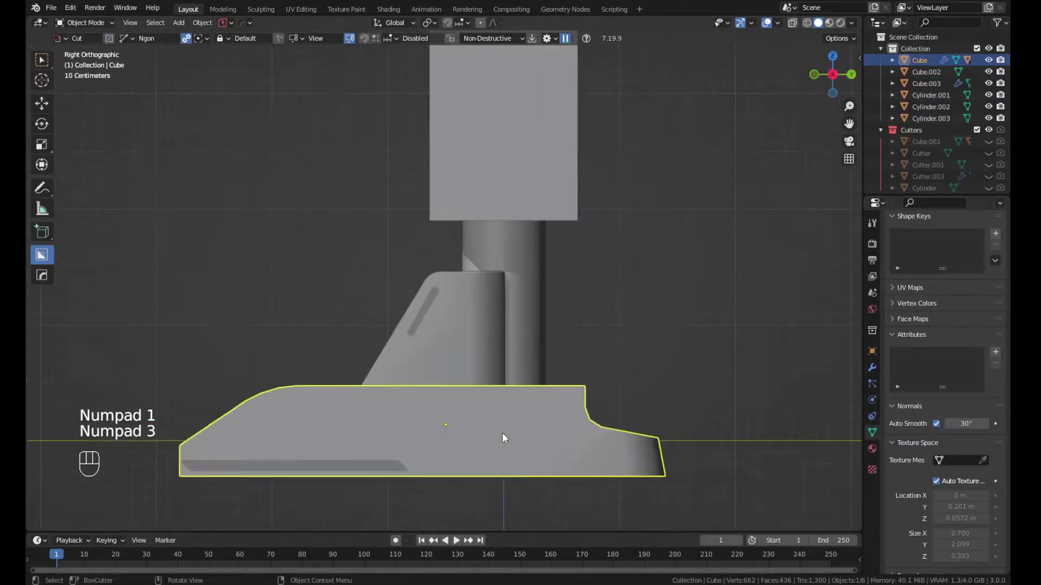
Add a loop cut around the ankle block's upper cylinder, just below the shin box
key("alt+c")
key("alt+v")
scroll(515, 342, "up", 3)
left_click(477, 380)
key("Tab")
scroll(523, 379, "up", 3)
key("ctrl+r")
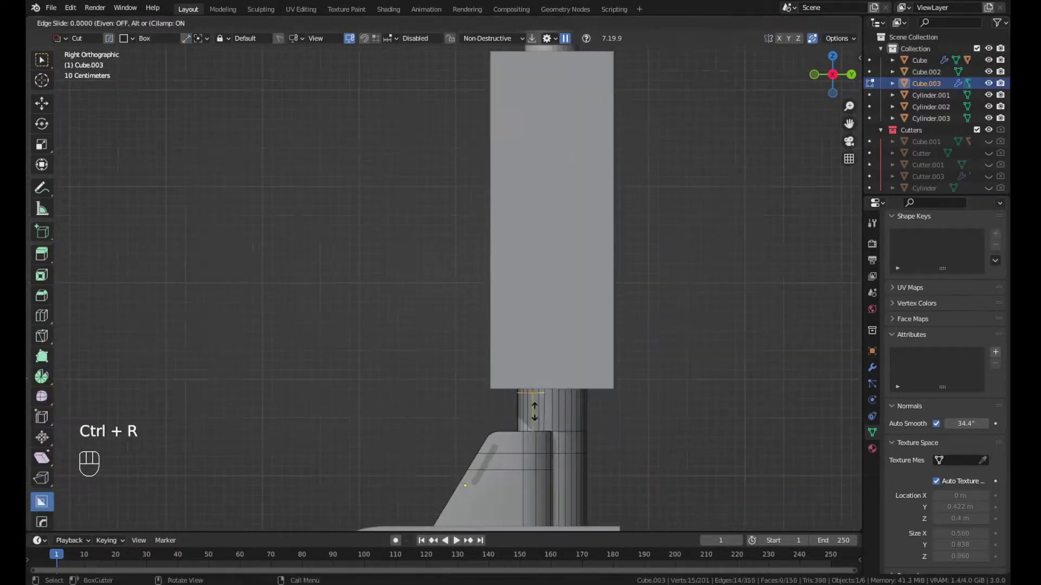
left_click(526, 336)
key("Return")
Bevel the new loop into a narrow band and convert the band to a separate piece
middle_click_drag(656, 381, 617, 395)
key("ctrl+b")
left_click(577, 415)
key("q")
left_click(547, 441)
Remove the mirror modifier from the band piece and thicken it into a ring with Solidify
key("q")
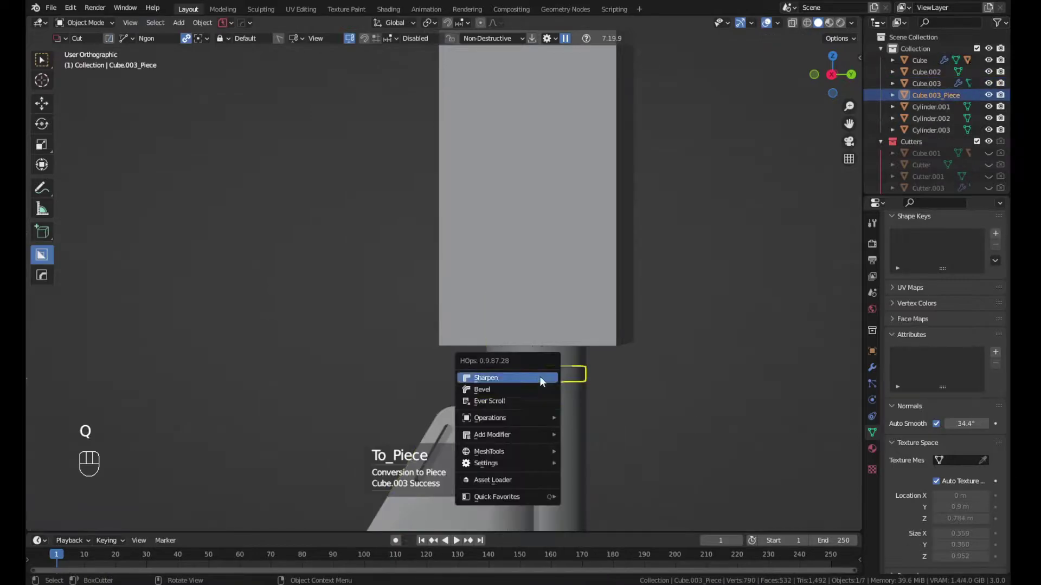
left_click(983, 277)
scroll(553, 391, "up", 3)
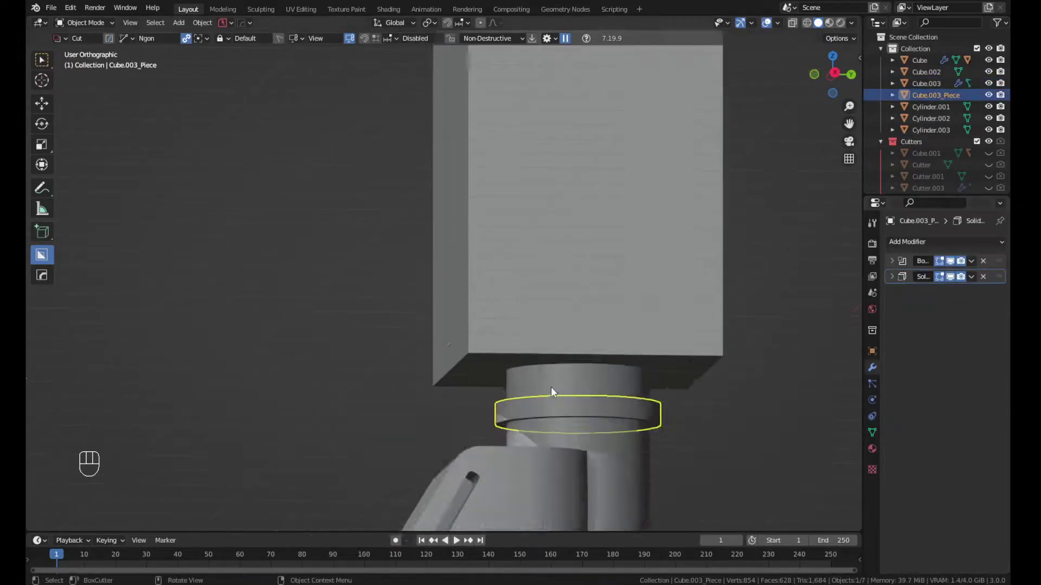
middle_click_drag(552, 391, 444, 413)
left_click(891, 277)
left_click(892, 261)
Add a bevel modifier to the ring around the cylinder
middle_click_drag(547, 402, 635, 407)
key("q")
left_click(639, 409, "shift")
left_click(638, 415)
scroll(635, 425, "down", 6)
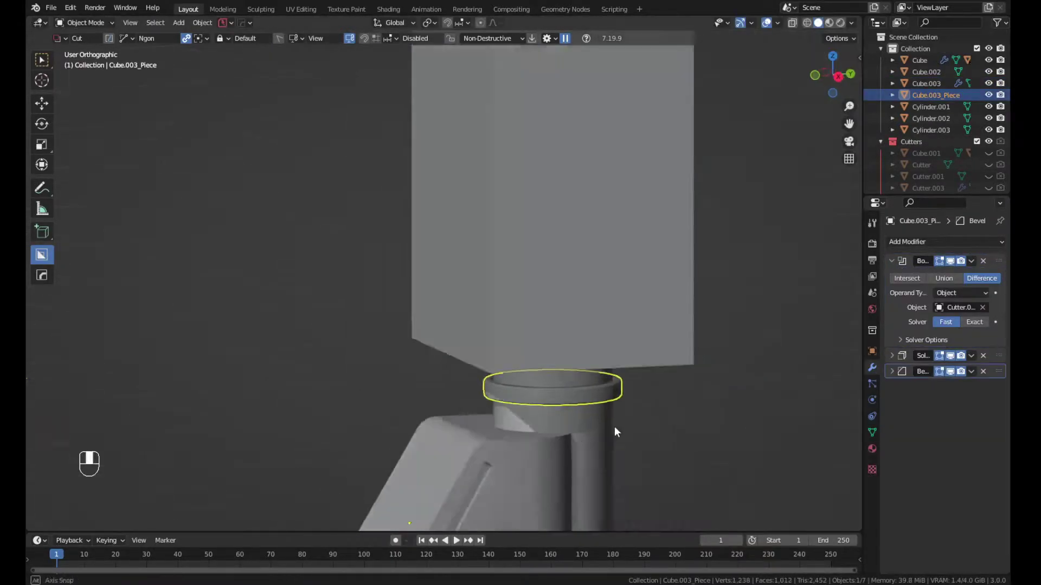
Try extruding and scaling selected faces of the foot, and undo the changes
key("KP_1")
scroll(461, 398, "up", 2)
middle_click_drag(466, 395, 320, 342)
key("Tab")
left_click(477, 413)
key("Tab")
key("Tab")
left_click(480, 415, "shift")
left_click(393, 431, "shift")
middle_click_drag(401, 428, 526, 459)
key("e")
key("s")
key("e")
key("ctrl+z")
key("ctrl+z")
key("ctrl+z")
key("ctrl+z")
key("Tab")
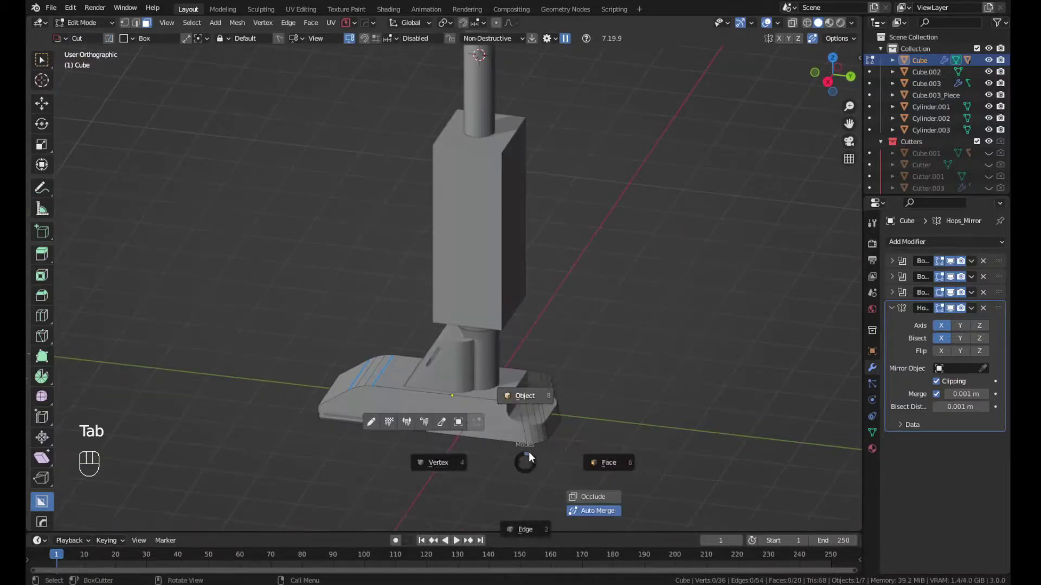
left_click(526, 396)
Add a three-segment bevel modifier with a 60° angle limit to the ankle block
scroll(529, 388, "up", 6)
left_click(420, 437)
key("q")
key("Tab")
left_click(418, 503)
left_click(469, 440, "alt")
key("Tab")
left_click_drag(506, 395, 493, 400)
middle_click_drag(493, 400, 521, 388)
scroll(508, 412, "down", 2)
left_click(899, 261, "ctrl")
scroll(482, 423, "up", 2)
key("q")
left_click(477, 428, "shift")
left_click(465, 426)
middle_click_drag(464, 426, 388, 409)
Set the ankle block's bevel amount to 0.00315 m
scroll(434, 417, "down", 2)
left_click(891, 372)
left_click_drag(960, 416, 962, 416, "shift")
left_click(641, 357)
scroll(641, 357, "down", 5)
middle_click_drag(642, 357, 607, 379)
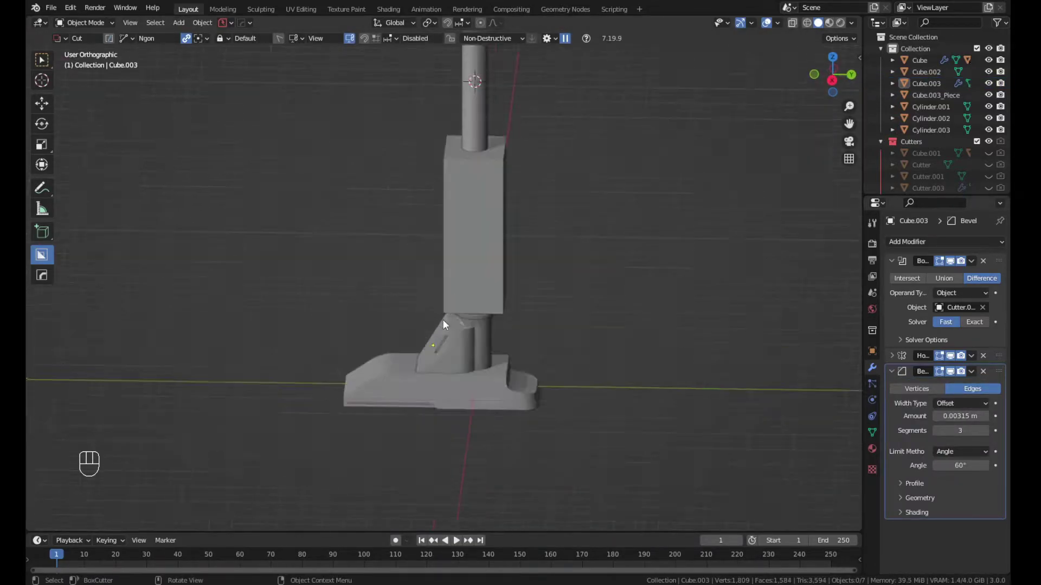
Add a bevel modifier to the foot
scroll(442, 325, "up", 3)
left_click(447, 426)
key("alt+v")
middle_click_drag(447, 426, 445, 323)
Try a narrow slanted slot cut on the foot's side, parallel to its toe slope
left_click(476, 441)
key("KP_3")
scroll(400, 406, "up", 2)
left_click_drag(410, 357, 336, 407)
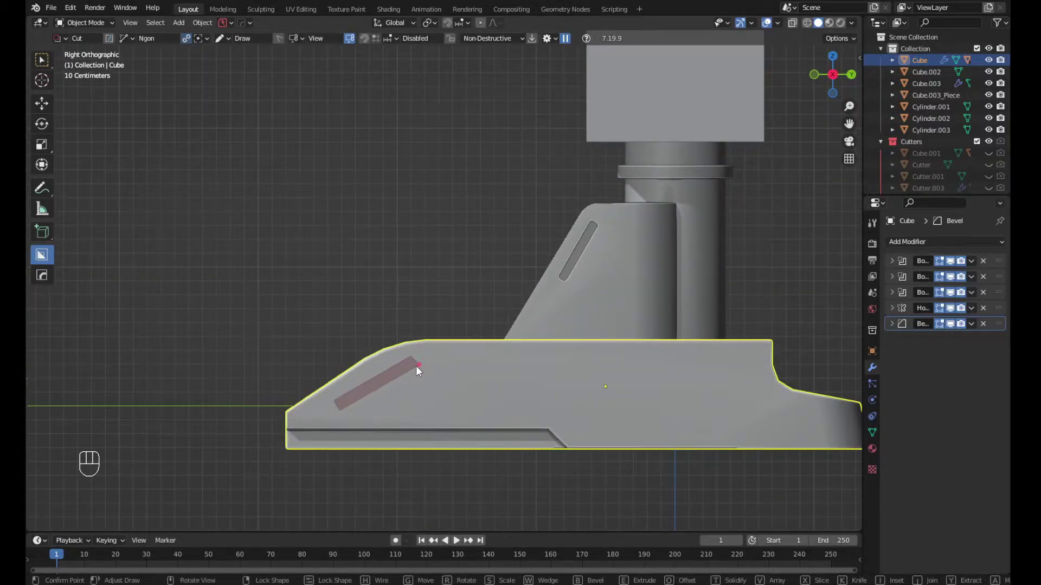
key("Escape")
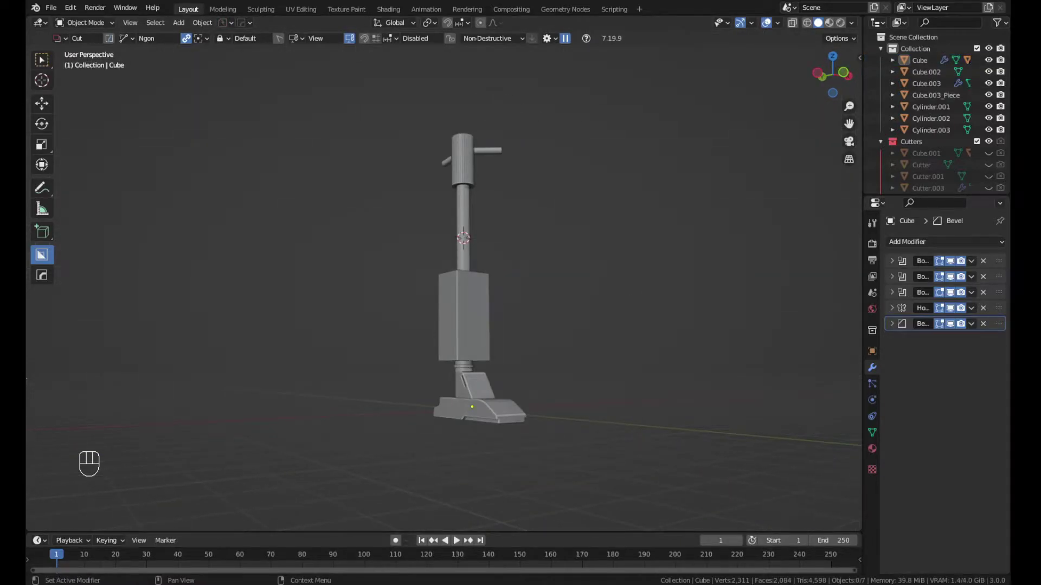
Raise the shin box's lower rear edge along Z to slant its underside
key("KP_5")
key("KP_3")
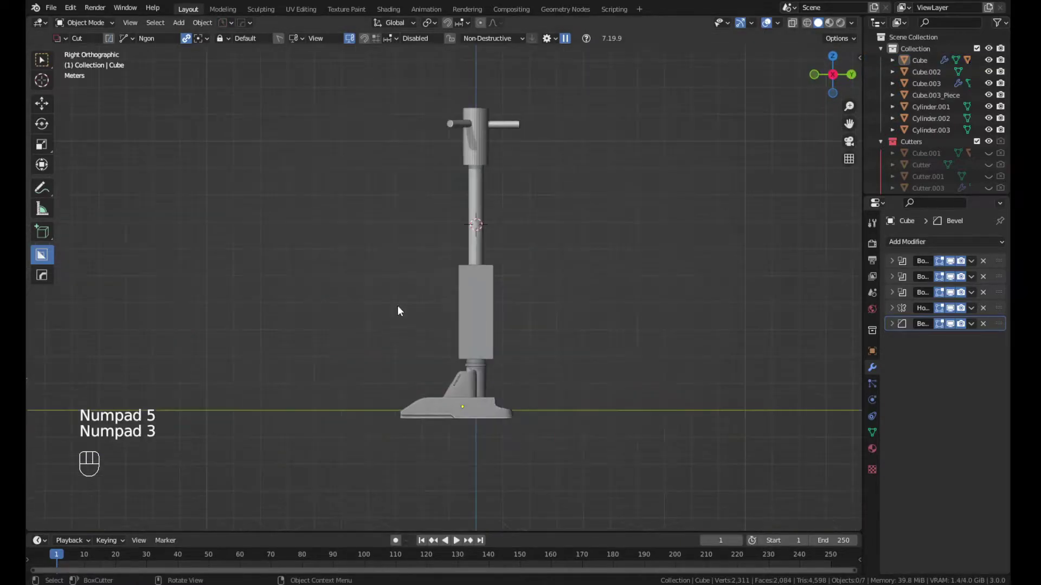
left_click(458, 309)
key("Tab")
key("g")
key("z")
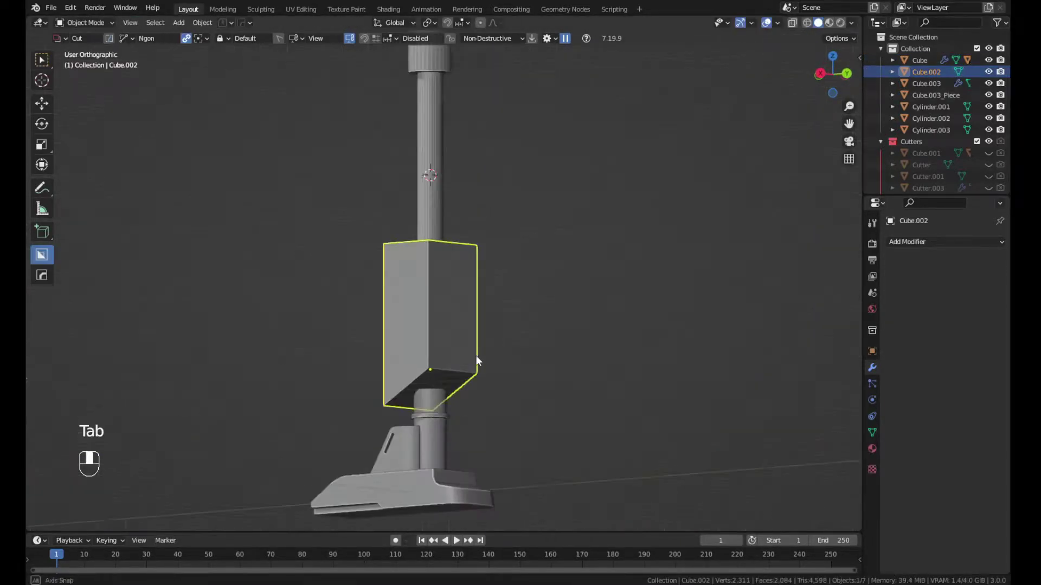
Move the top face of the ankle's cylinder to extend it up inside the shin box
key("/")
key("KP_3")
key("g")
left_click(483, 128)
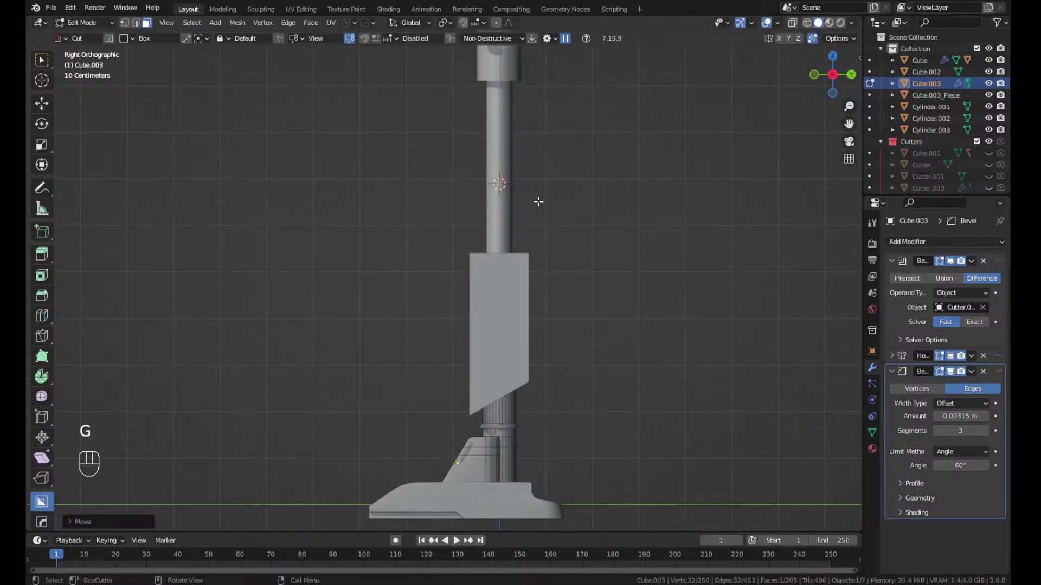
key("Tab")
Readjust the position of the shin box's lower rear edge
key("Tab")
key("g")
key("Tab")
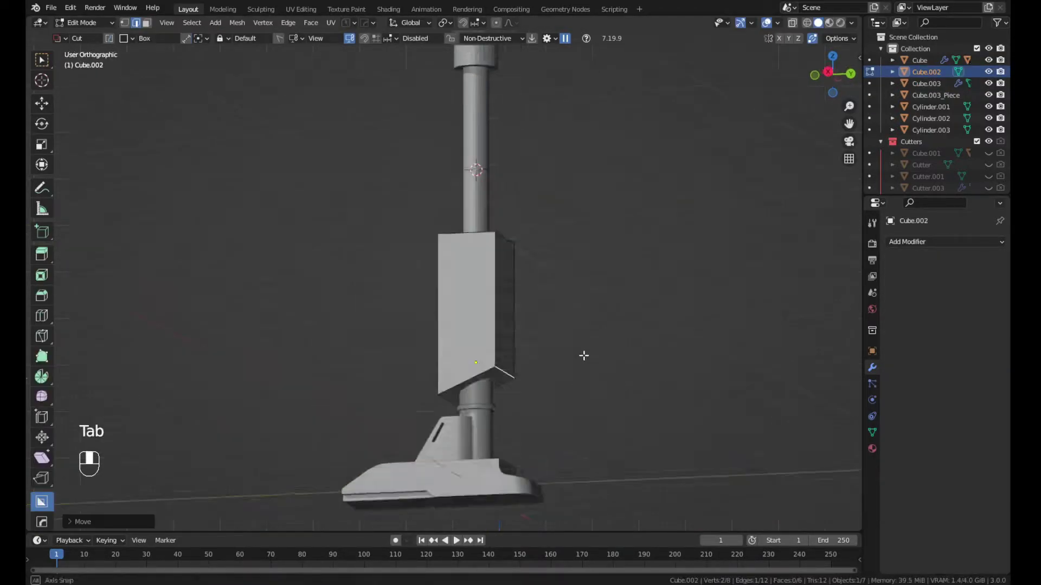
Undo the recent edits that slanted the shin box's underside
key("ctrl+z")
key("ctrl+z")
key("ctrl+z")
key("ctrl+z")
key("ctrl+z")
key("ctrl+z")
key("ctrl+z")
key("ctrl+z")
key("ctrl+z")
key("ctrl+z")
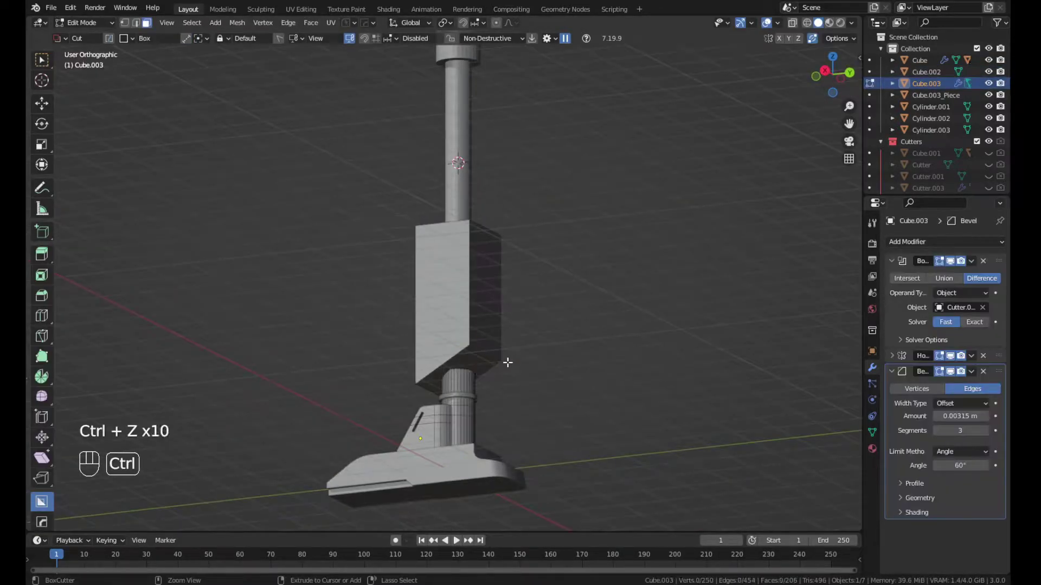
key("ctrl+z")
key("ctrl+z")
key("ctrl+z")
key("ctrl+z")
key("ctrl+z")
Raise the shin box's lower rear edge to slant the underside and bevel that edge into an angled chamfer
key("KP_3")
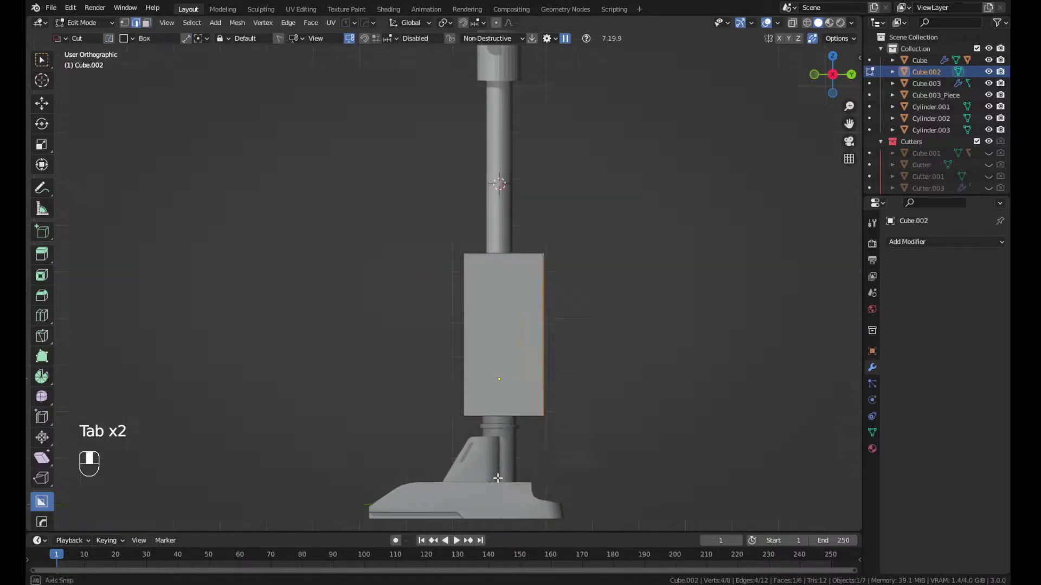
key("KP_3")
key("g")
middle_click(511, 375)
left_click(511, 373)
key("ctrl+b")
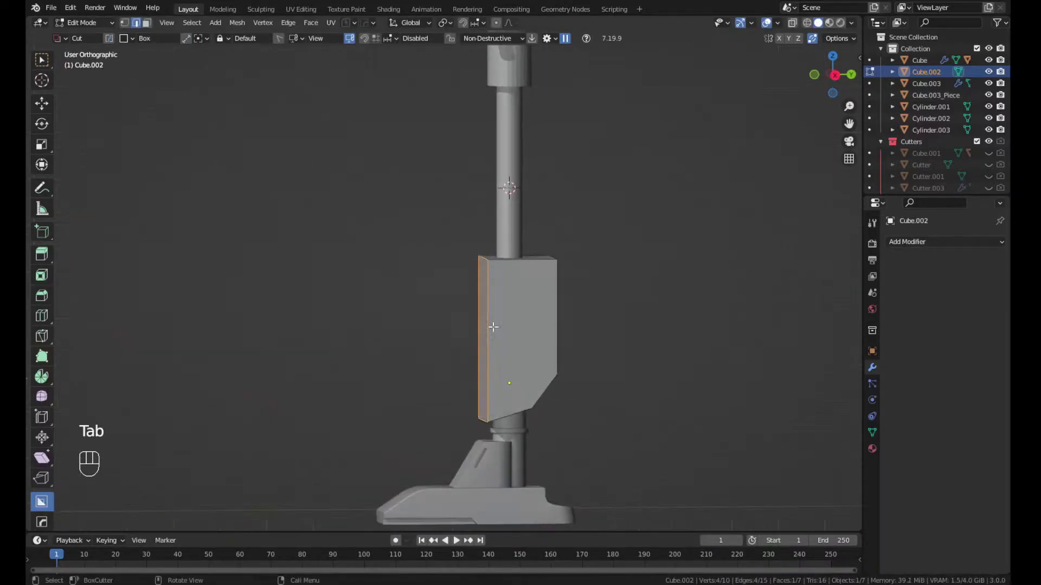
Apply the shin box's scale and round its two front vertical edges with an 8-segment bevel about 0.49 m wide
key("Tab")
key("ctrl+a")
key("shift+s")
key("Tab")
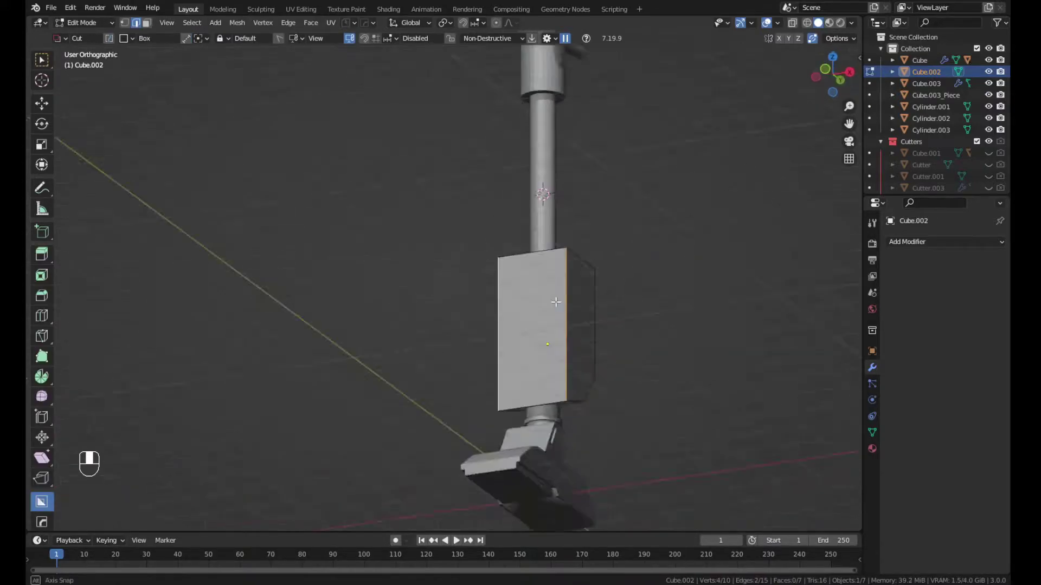
key("ctrl+b")
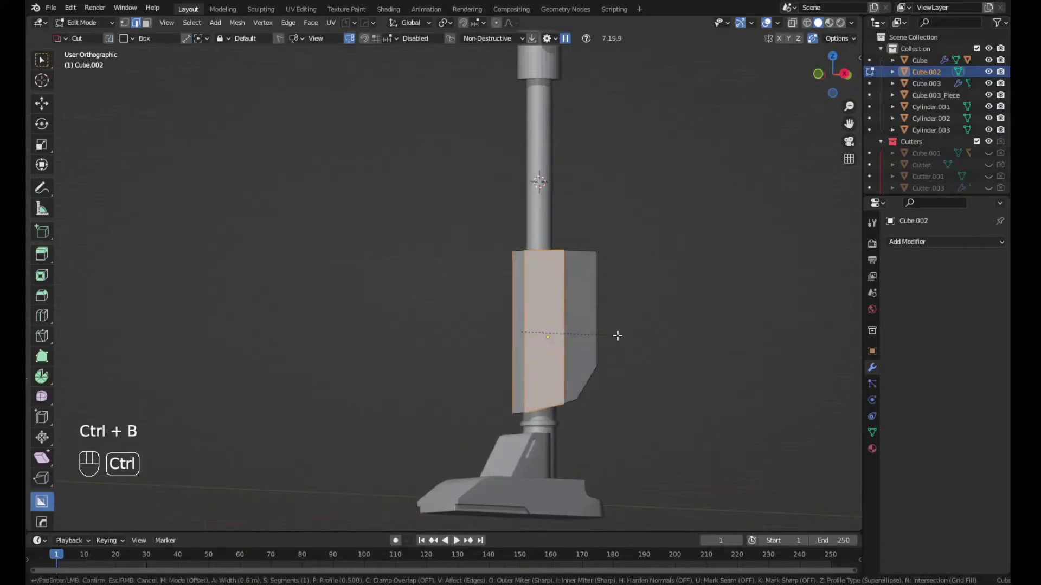
left_click(573, 371)
key("ctrl+z")
key("ctrl+z")
key("ctrl+b")
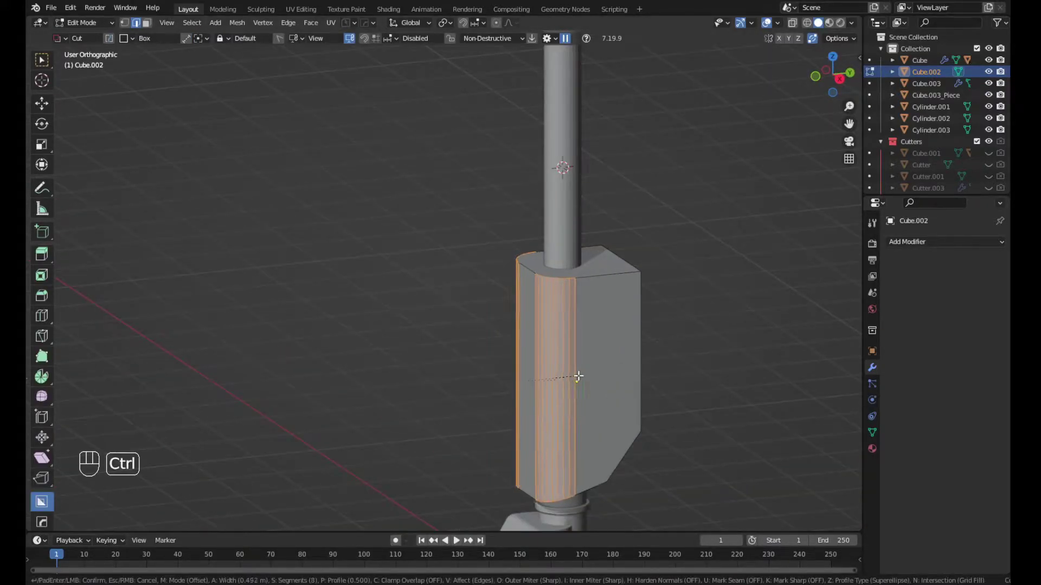
Shade the shin box smooth and round the upper edge of its lower rear chamfer with an 8-segment bevel
key("Tab")
key("shift+q")
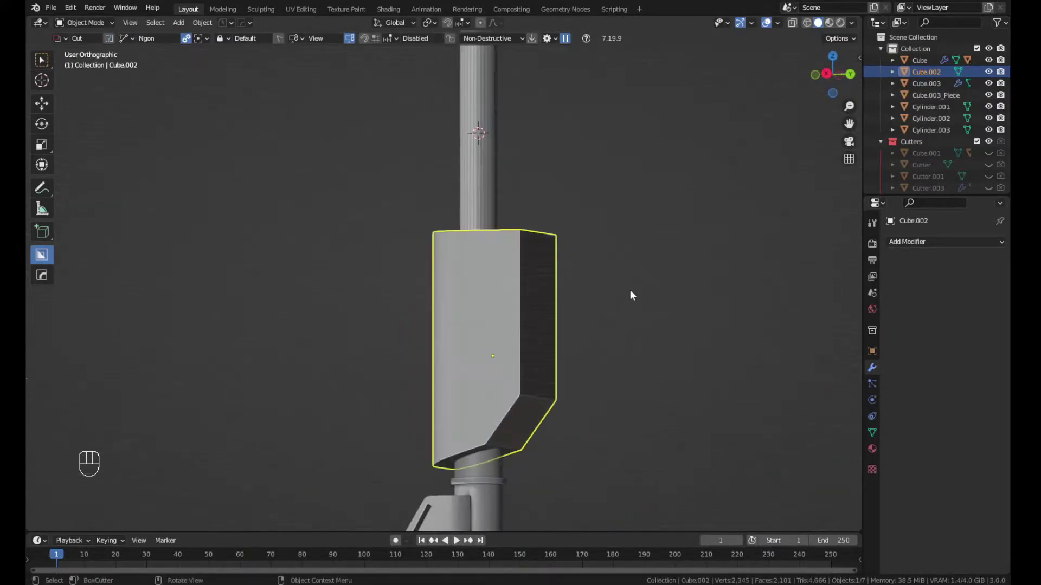
key("Tab")
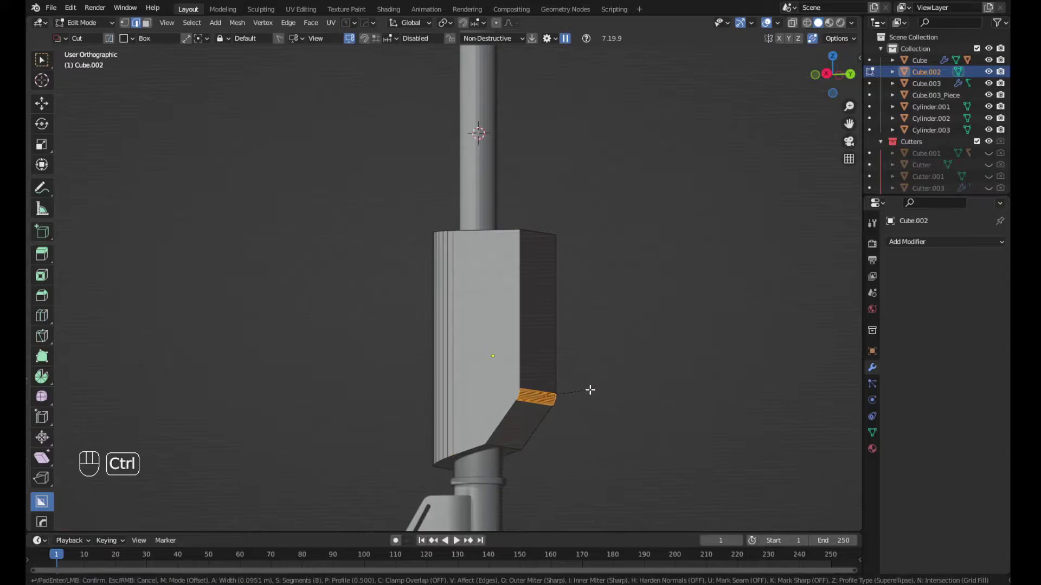
key("Tab")
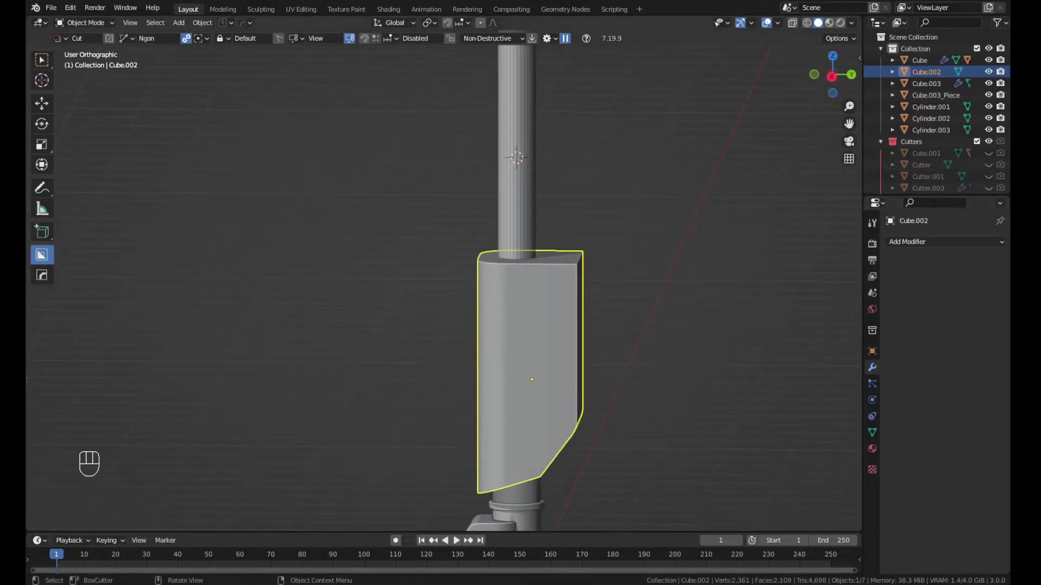
Cut a stepped recess into the rear part of the shin box's side and mirror it across X
key("KP_3")
mouse_move(572, 375)
middle_mouse_down()
mouse_move(585, 500)
mouse_move(464, 456)
mouse_move(561, 443)
mouse_move(505, 407)
middle_mouse_up()
left_click(464, 456)
key("alt+x")
left_click(504, 371)
middle_click_drag(503, 372, 522, 357)
scroll(552, 384, "down", 2)
key("KP_3")
scroll(597, 361, "up", 3)
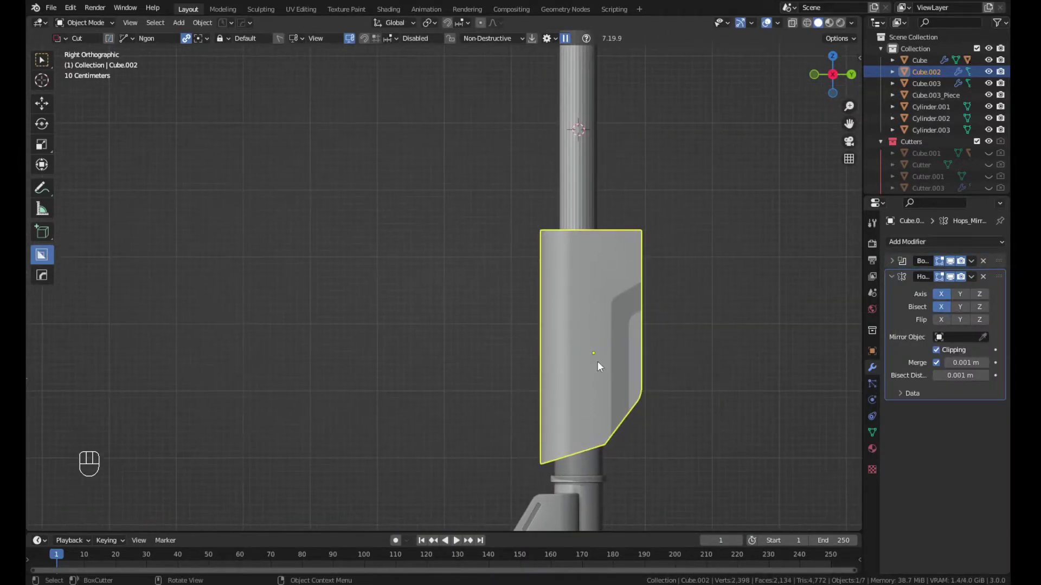
Chamfer the shin box's upper rear edge and add a Bevel modifier to the box
mouse_move(632, 341)
middle_mouse_down("shift")
mouse_move(691, 235)
mouse_move(567, 293)
mouse_move(615, 288)
mouse_move(556, 320)
middle_mouse_up("shift")
key("Tab")
key("ctrl+b")
left_click(602, 293)
key("Tab")
key("q")
left_click(569, 336)
Try a circular cut on the shin box
key("KP_3")
scroll(612, 296, "up", 5)
key("ctrl+d")
mouse_move(562, 302)
left_mouse_down()
mouse_move(620, 340)
mouse_move(647, 329)
left_mouse_up()
right_click(602, 311)
scroll(606, 315, "up", 1)
key("ctrl+z")
left_click(154, 39)
left_click(159, 112)
middle_click_drag(652, 332, 727, 372)
left_click(729, 372)
left_click(816, 355)
mouse_move(817, 355)
middle_mouse_down()
mouse_move(792, 337)
mouse_move(311, 335)
mouse_move(453, 344)
middle_mouse_up()
key("shift+2")
key("ctrl+z")
key("KP_3")
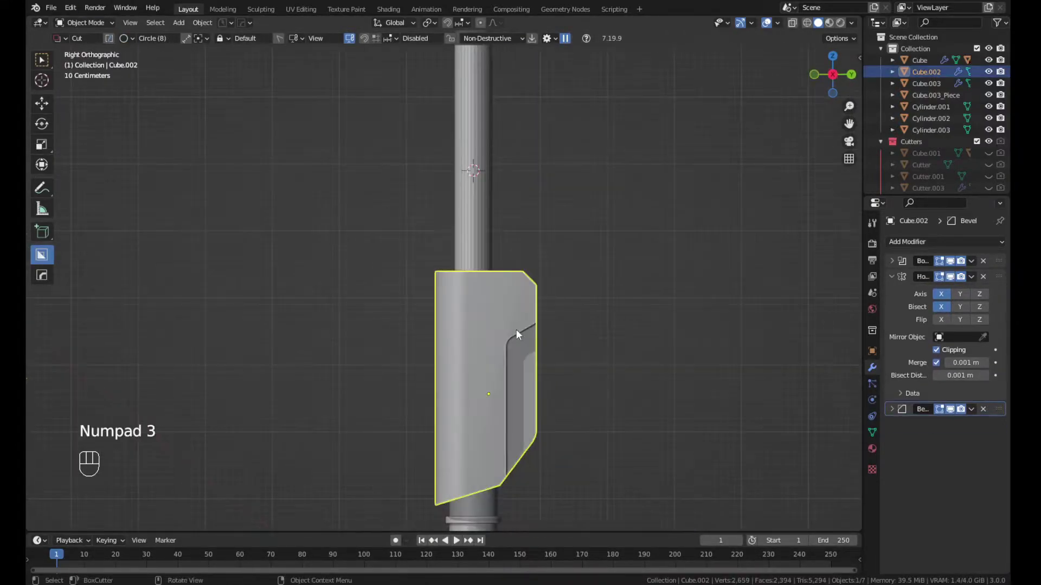
left_click(601, 319)
middle_click_drag(588, 302, 570, 314)
right_click(541, 333)
key("KP_3")
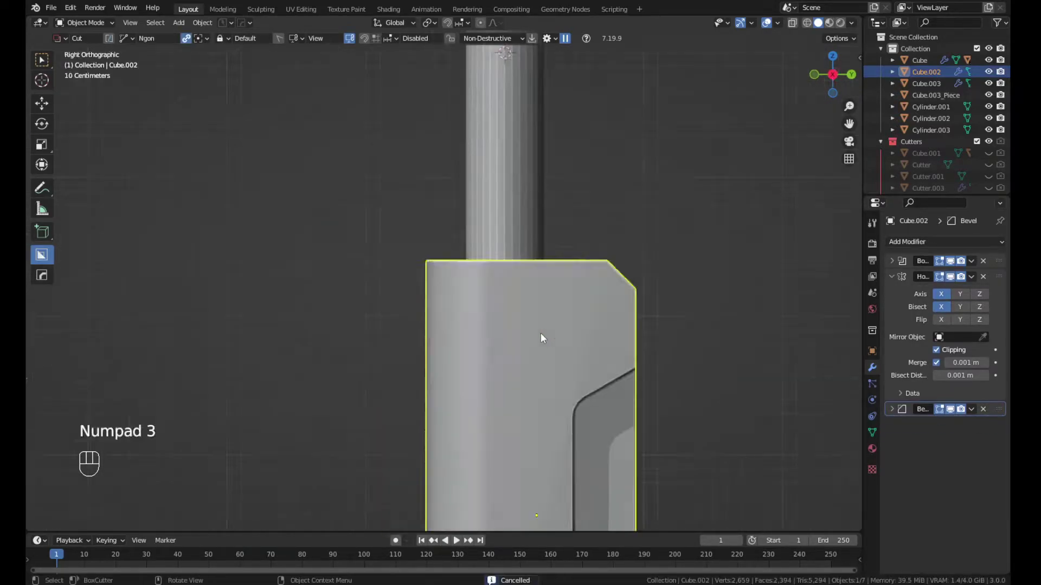
scroll(541, 333, "up", 2)
left_click_drag(616, 235, 659, 272)
left_click(639, 297)
double_click(598, 257)
right_click(606, 262)
key("KP_3")
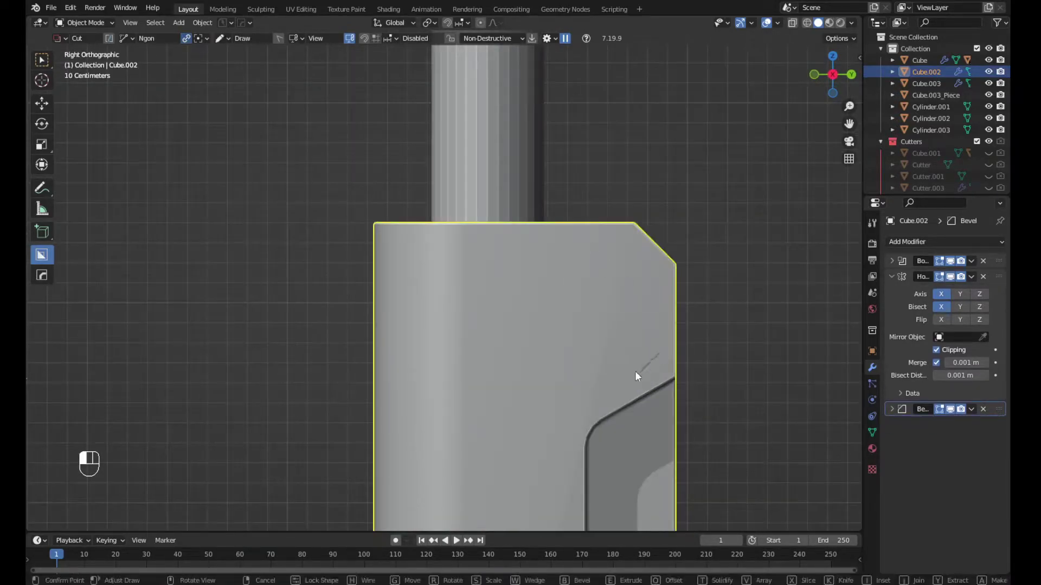
right_click(621, 352)
scroll(614, 352, "up", 1)
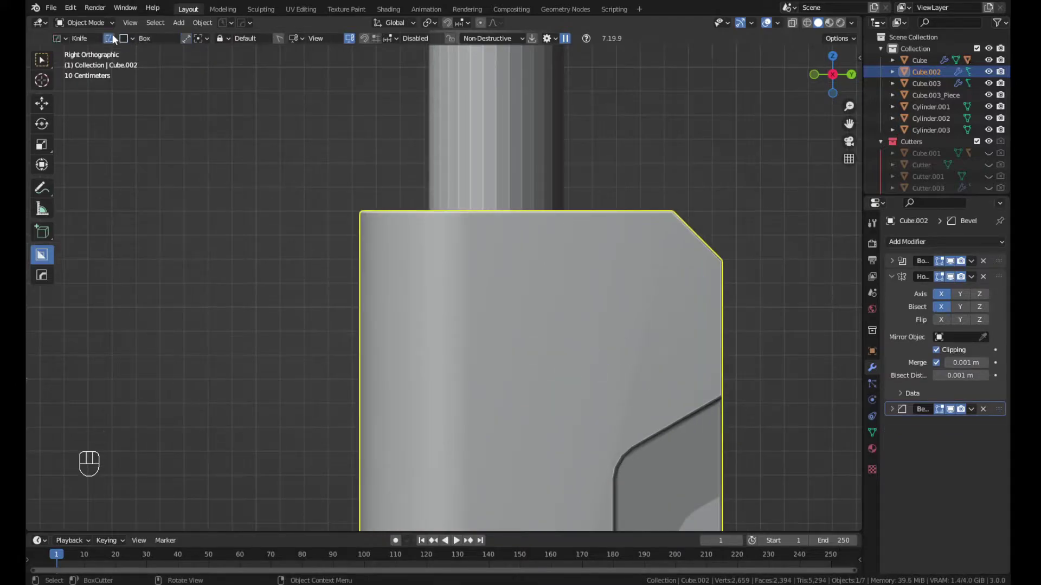
key("ctrl+z")
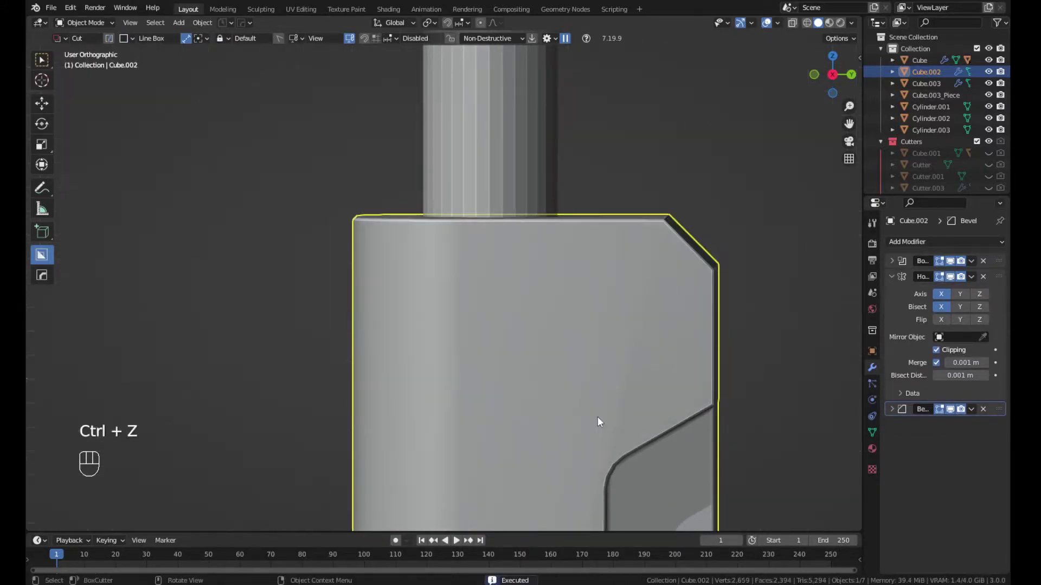
Add a loop cut to the shin box's mesh and slide it into place
middle_click_drag(598, 421, 600, 346)
key("Tab")
key("ctrl+r")
left_click(586, 266)
left_click(581, 221)
key("KP_3")
key("k")
mouse_move(672, 309)
middle_mouse_down()
mouse_move(423, 324)
mouse_move(575, 329)
middle_mouse_up()
scroll(417, 325, "up", 2)
key("Tab")
Try a slanted line-box cut on the shin box's side above the recess
key("KP_5")
key("KP_5")
key("KP_3")
left_click_drag(617, 341, 553, 378)
middle_click_drag(559, 380, 454, 392)
left_click(528, 386)
key("ctrl+z")
Cut a narrow slanted slot with bevelled corners just above the shin box's recess, parallel to the recess's upper edge
key("KP_3")
left_click_drag(601, 338, 536, 371)
key("b")
mouse_move(536, 372)
middle_mouse_down()
mouse_move(246, 397)
mouse_move(533, 392)
middle_mouse_up()
left_click(509, 382)
scroll(246, 397, "down", 2)
key("alt+x")
key("ctrl+z")
scroll(533, 392, "down", 4)
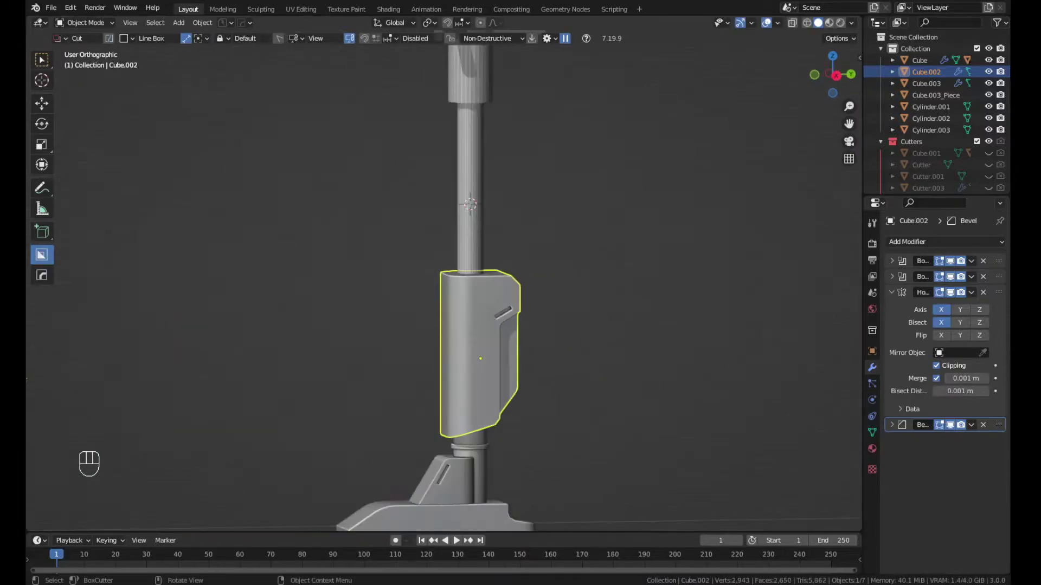
scroll(577, 321, "down", 3)
middle_click_drag(577, 321, 530, 292)
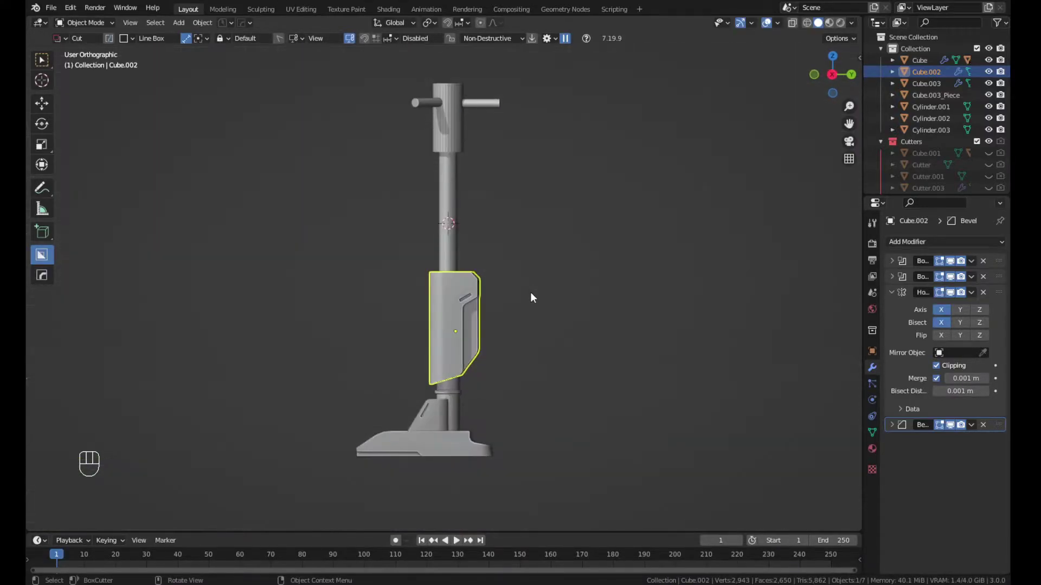
Examine the shin box and its rear recess from the side and back, and expand its Bevel modifier settings
key("KP_3")
scroll(547, 399, "up", 3)
left_click(547, 398)
middle_click_drag(547, 398, 444, 380)
key("KP_1")
key("ctrl+KP_1")
left_click(892, 425)
double_click(419, 320)
middle_click_drag(419, 320, 620, 401)
Raise the lower edge of the shin box's recess cutter about 0.8 m along Z and hide the cutters
key("Tab")
scroll(620, 433, "up", 2)
left_click(620, 474)
middle_click_drag(620, 475, 559, 451)
key("KP_3")
key("g")
middle_click(558, 423)
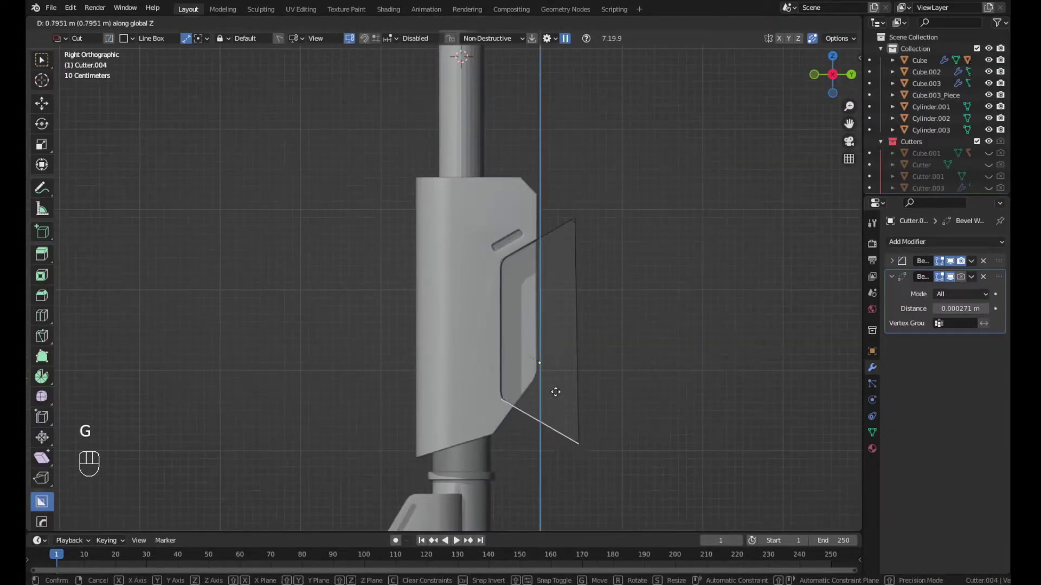
left_click(555, 399)
middle_click_drag(555, 398, 457, 408)
key("Tab")
key("shift+2")
middle_click_drag(510, 379, 487, 370)
key("ctrl+KP_1")
middle_click_drag(382, 217, 568, 339)
scroll(521, 309, "down", 4)
middle_click_drag(493, 271, 405, 300)
scroll(453, 292, "down", 1)
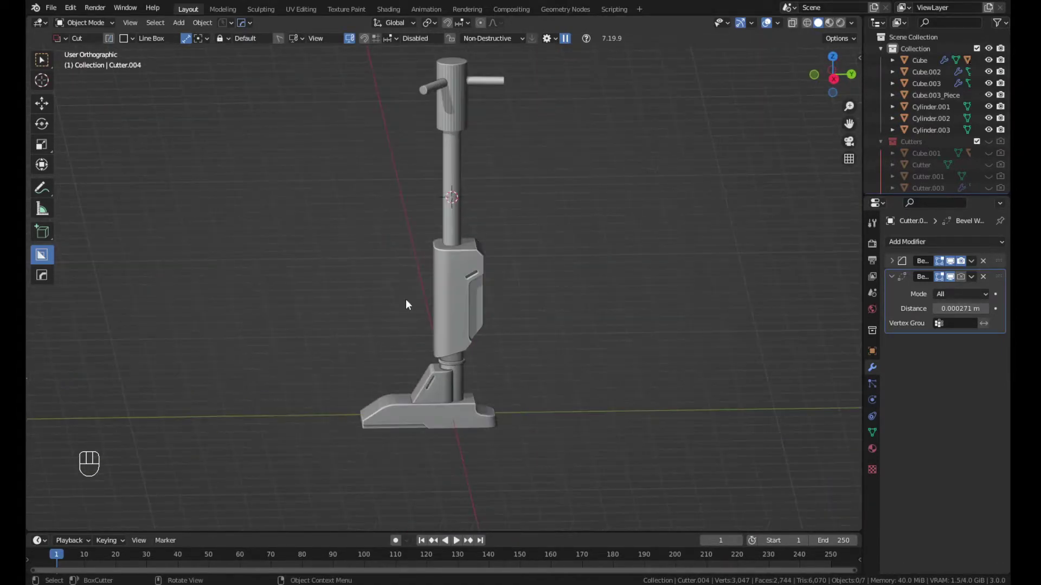
Slice a narrow horizontal band out of the shin box's upper front with an Ngon cutter
key("KP_3")
scroll(454, 217, "up", 3)
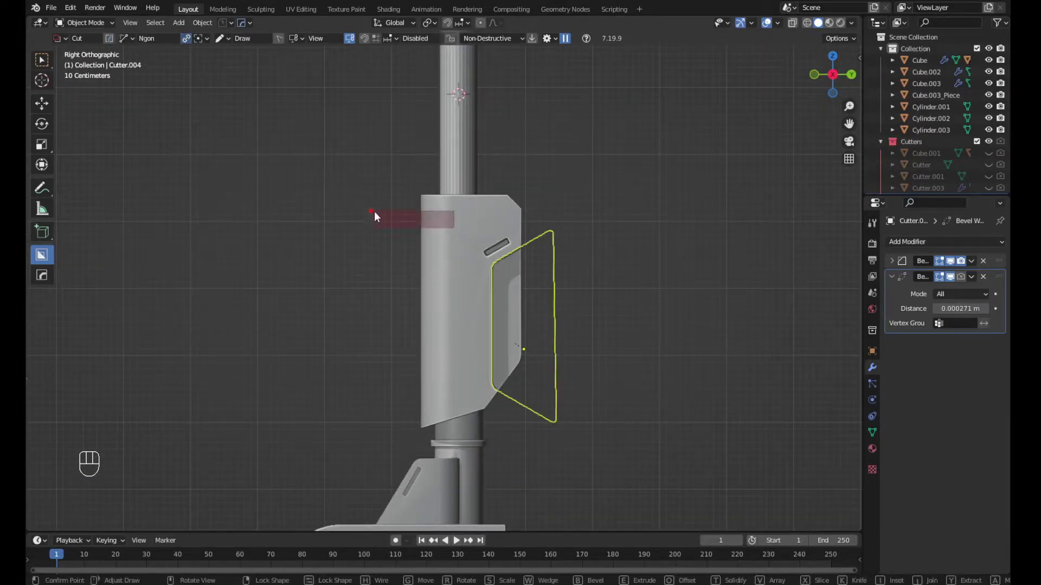
key("shift+2")
scroll(697, 356, "down", 2)
left_click(470, 167)
key("KP_3")
scroll(471, 166, "up", 3)
left_click(325, 157)
middle_click_drag(326, 157, 380, 175)
key("x")
key("Tab")
Bevel the sliced band on the shin box's upper front and reposition its cutter
key("q")
left_click(356, 212)
left_click(467, 229)
key("KP_3")
key("g")
left_click(457, 242)
left_click(379, 271)
middle_click_drag(380, 271, 499, 302)
scroll(444, 261, "down", 4)
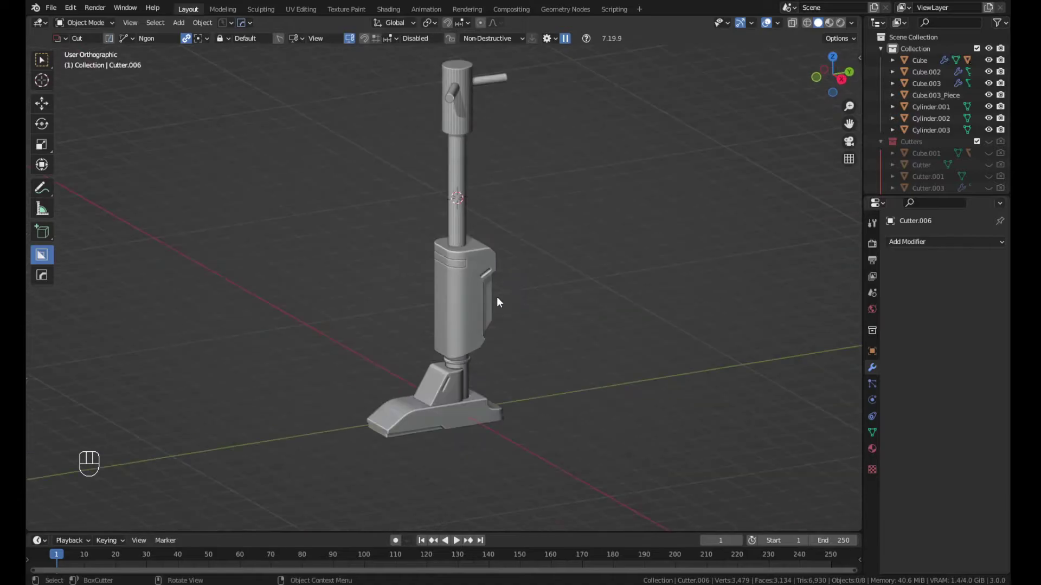
Shade the tall upper leg cylinder smooth so its facets are softened
middle_click_drag(397, 325, 324, 326)
scroll(379, 271, "up", 2)
left_click(454, 198)
key("q")
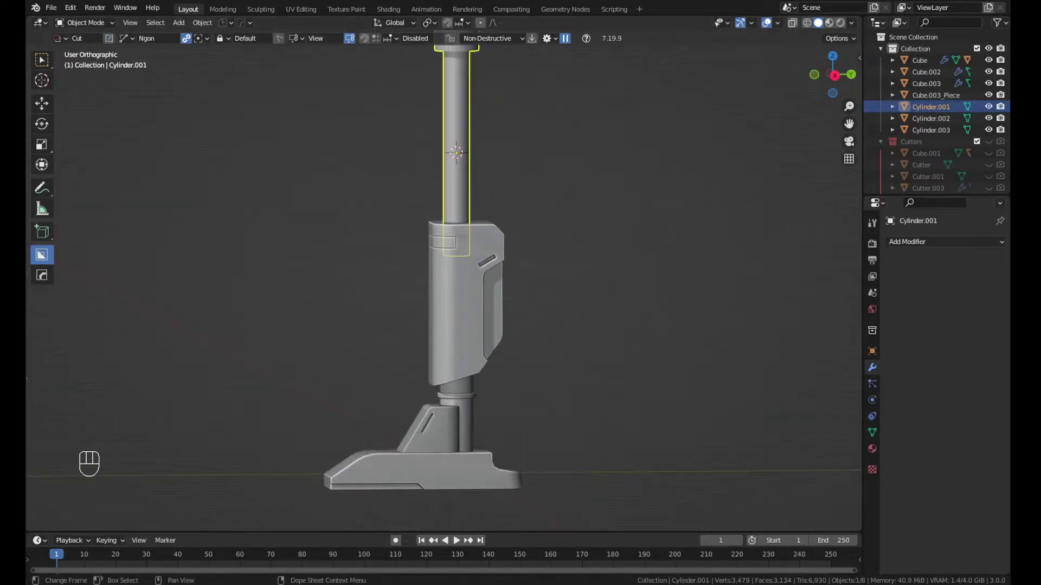
left_click(480, 301)
key("KP_1")
middle_click_drag(481, 301, 439, 330)
scroll(445, 347, "up", 3)
left_click(443, 379)
key("KP_1")
key("ctrl+d")
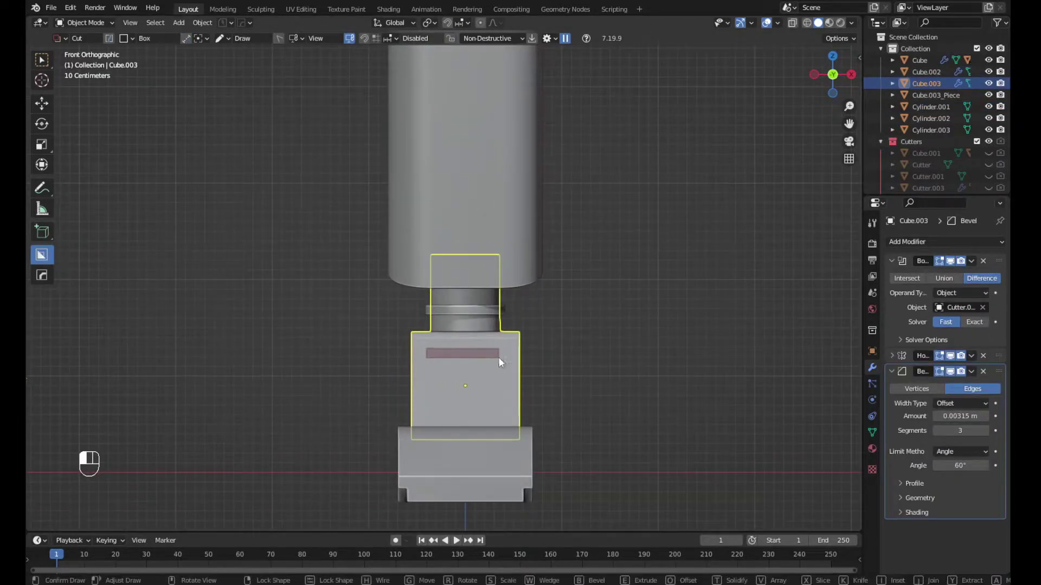
key("Escape")
key("v")
key("Escape")
Cut an array of narrow horizontal slots with rounded ends into the sloped front of the ankle block using a Box cutter
mouse_move(506, 294)
middle_mouse_down()
mouse_move(436, 362)
mouse_move(420, 248)
middle_mouse_up()
key("KP_1")
scroll(414, 331, "up", 1)
left_click_drag(434, 267, 535, 274)
key("Escape")
key("v")
scroll(535, 274, "up", 5)
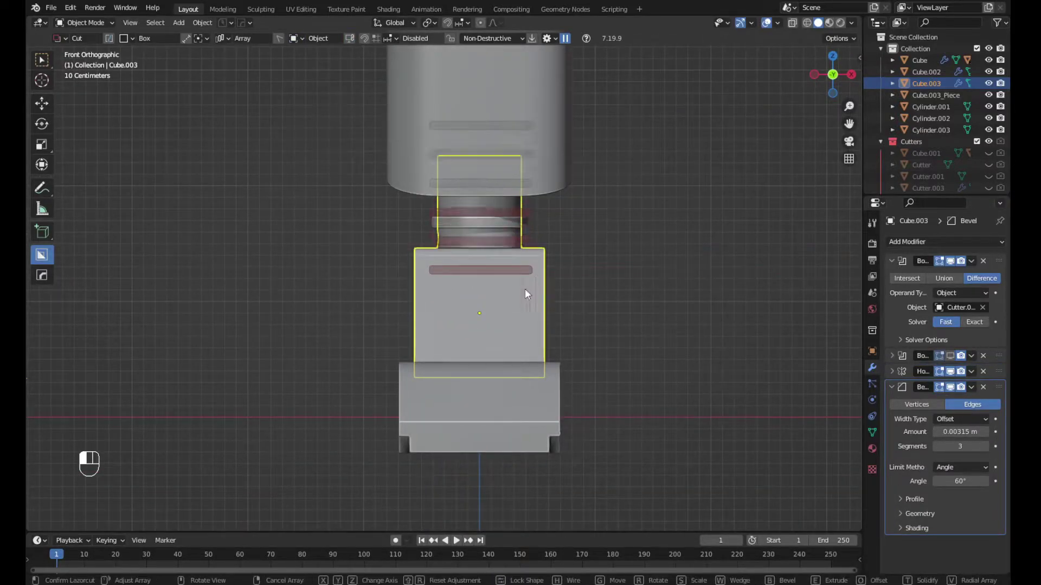
middle_click_drag(531, 279, 493, 310)
left_click(490, 271)
scroll(646, 252, "down", 5)
Add a loop cut around the tall cylinder's shaft and bevel it with 5 segments into evenly spaced edge loops
middle_click_drag(646, 252, 503, 274)
scroll(503, 274, "down", 4)
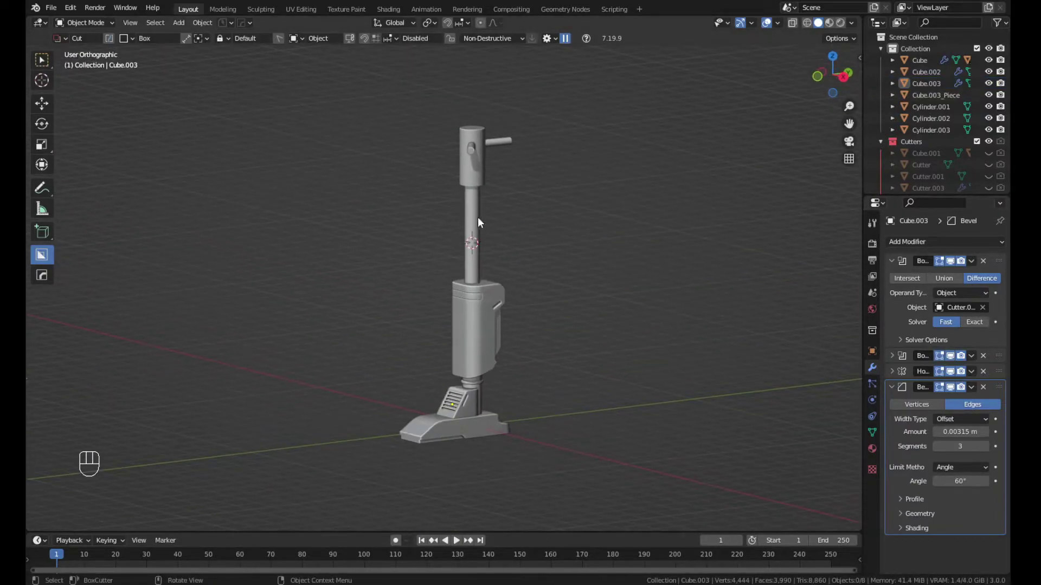
scroll(477, 217, "up", 6)
left_click(491, 223)
key("Tab")
key("ctrl+r")
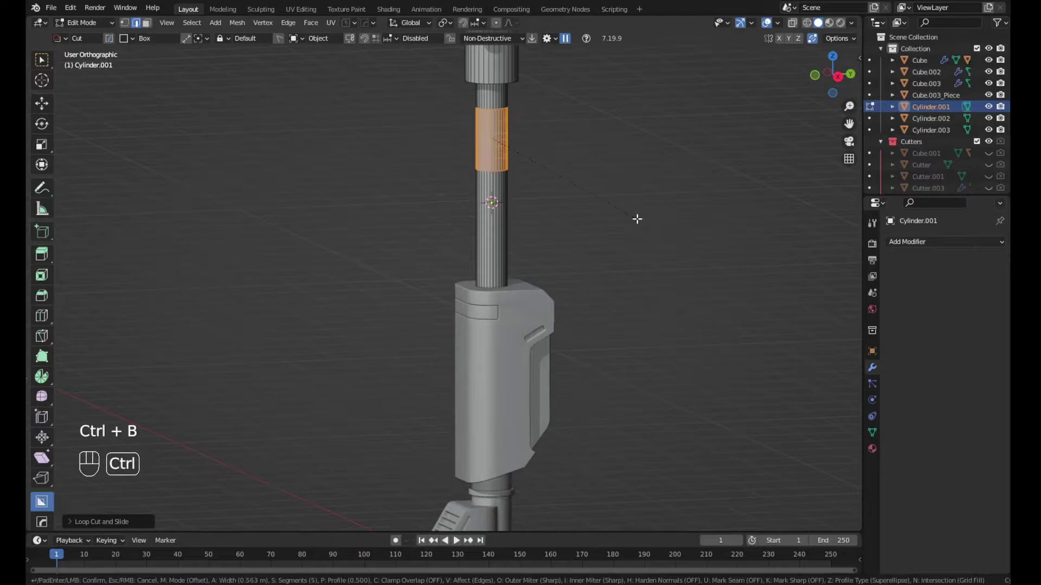
left_click(657, 274)
Bevel the four lower edge loops on the shaft into thin bands of faces
scroll(523, 140, "up", 2)
middle_click_drag(519, 116, 518, 231, "shift")
scroll(707, 229, "up", 3)
key("ctrl+b")
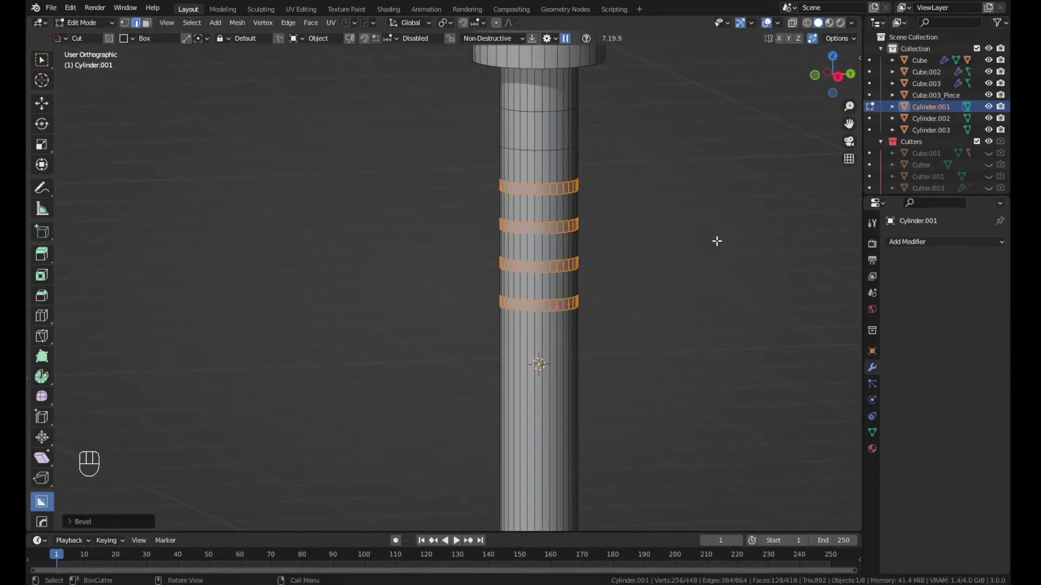
Extract the four thin bands on the shaft as a separate panel piece with a Solidify modifier, forming raised rings
key("q")
key("q")
left_click(544, 290)
left_click(659, 279)
middle_click_drag(659, 279, 422, 264)
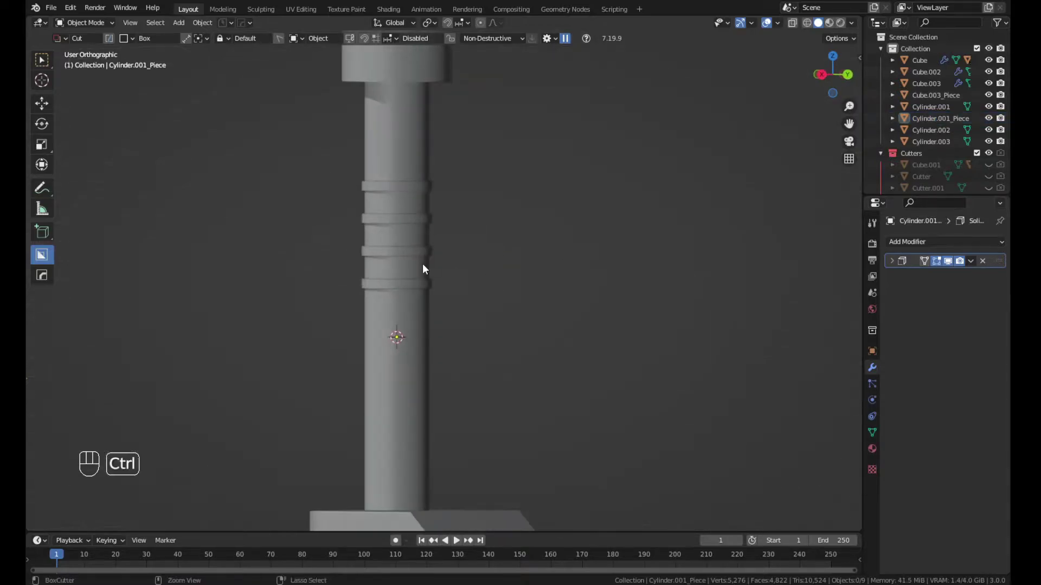
key("alt+v")
left_click(476, 394)
Move the lower edge loop of the tall cylinder's wide head up about 0.29 m along Z to form a tapered shoulder
middle_click_drag(477, 399, 504, 193)
scroll(574, 182, "up", 4)
key("Tab")
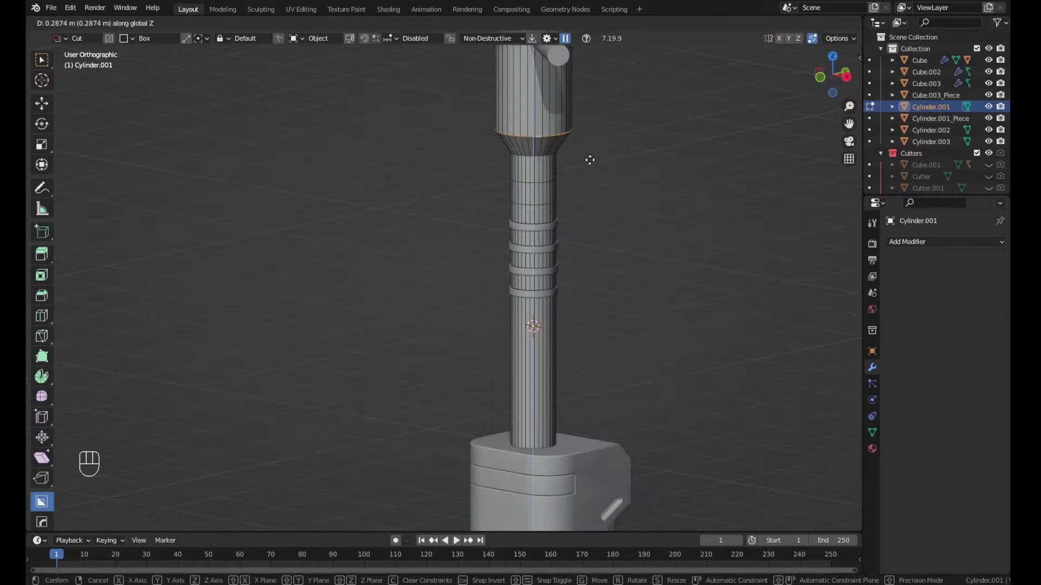
left_click(590, 160)
Bevel the edge loop at the top of the tapered shoulder and edge-slide the loop at its base along the shaft
key("ctrl+b")
key("Tab")
key("Tab")
middle_click_drag(667, 162, 414, 220)
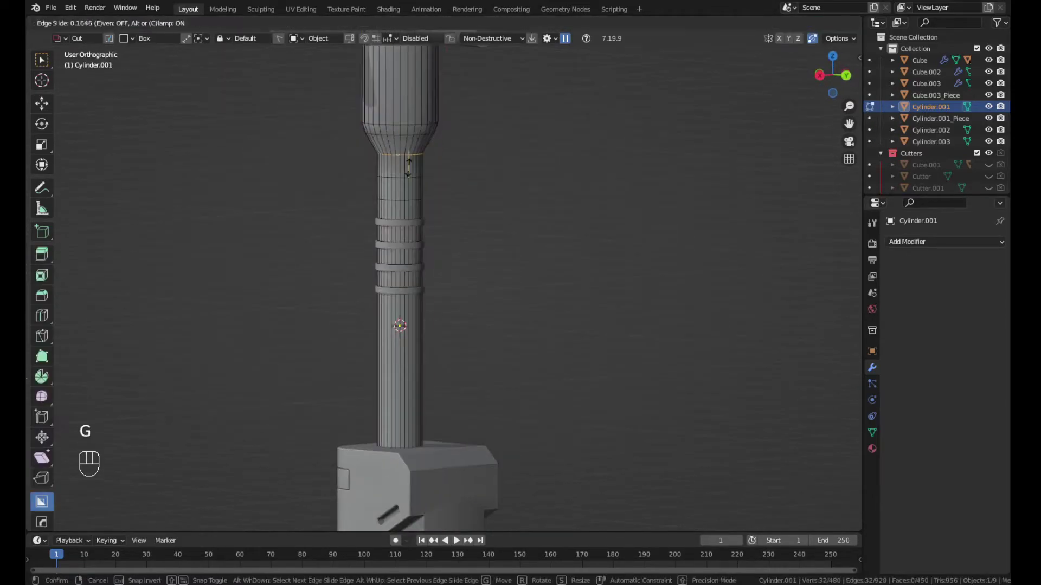
key("Tab")
Set the tall cylinder's auto smooth angle to 30° in its mesh normals settings
middle_click_drag(686, 233, 748, 206)
left_click(872, 433)
left_click_drag(966, 471, 972, 471)
left_click(607, 325)
Examine the tall cylinder and the rest of the leg from the front, the side and angled views
middle_click_drag(596, 325, 448, 246)
scroll(512, 248, "down", 2)
scroll(512, 253, "down", 3)
key("KP_3")
middle_click_drag(418, 290, 611, 254)
key("KP_1")
middle_click_drag(481, 153, 379, 261)
key("KP_3")
scroll(470, 193, "down", 3)
left_click(498, 123, "shift")
scroll(486, 179, "up", 2)
key("ctrl+d")
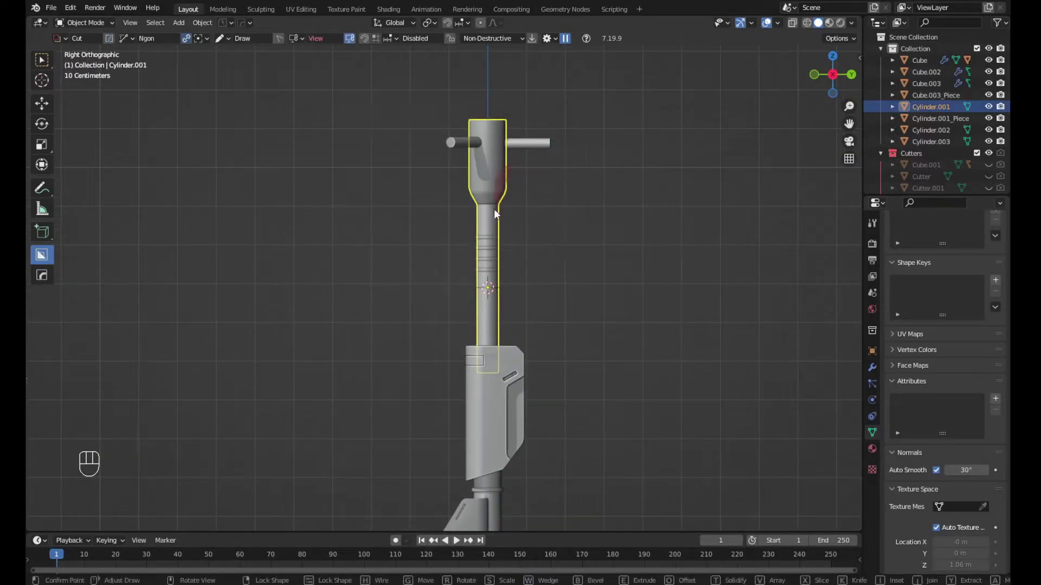
left_click_drag(490, 172, 493, 176)
middle_click_drag(493, 176, 528, 209)
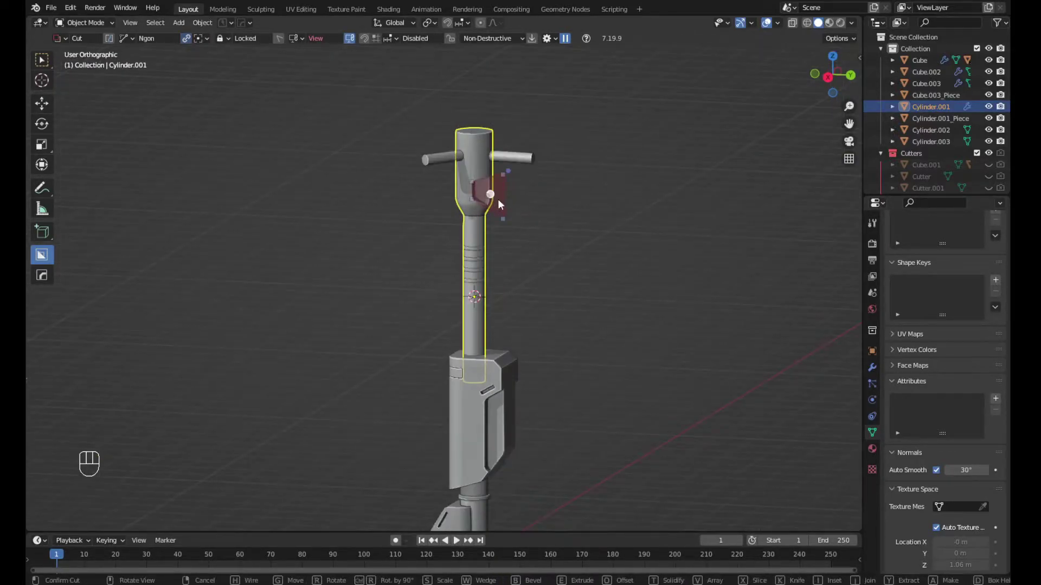
key("KP_3")
key("Escape")
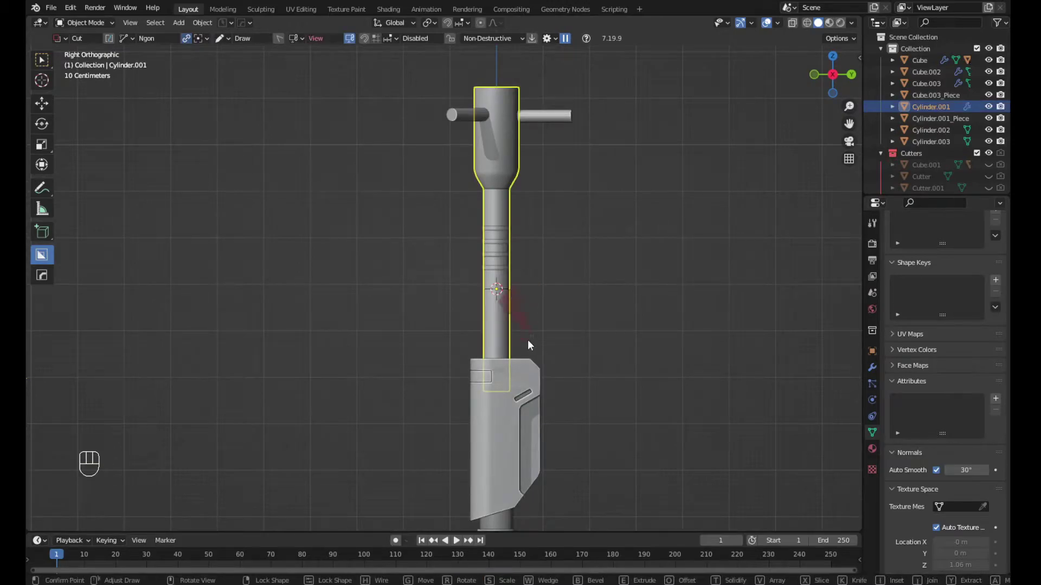
Cut a long angled notch into the rear of the lower shaft, just above the shin box, with an Ngon cutter
scroll(529, 342, "up", 2)
mouse_move(530, 374)
middle_mouse_down()
mouse_move(531, 357)
mouse_move(500, 359)
mouse_move(556, 374)
middle_mouse_up()
key("Escape")
key("KP_3")
key("e")
left_click(577, 378)
scroll(573, 344, "down", 6)
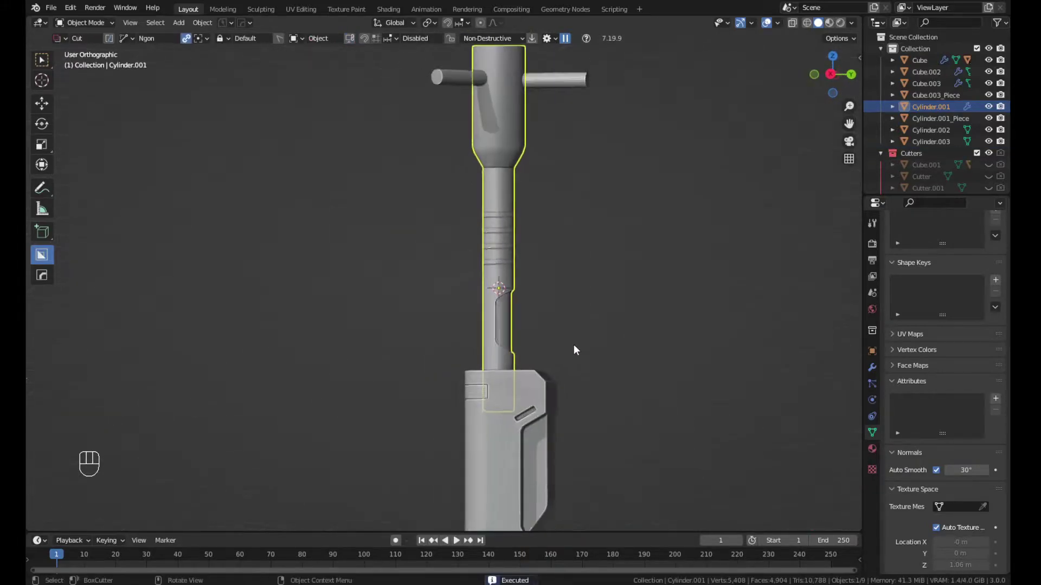
Add a narrower stub on top of the tall cylinder's head and bevel its upper edge
middle_click_drag(478, 350, 489, 169)
key("Tab")
key("ctrl+b")
middle_click_drag(551, 203, 576, 255)
key("Tab")
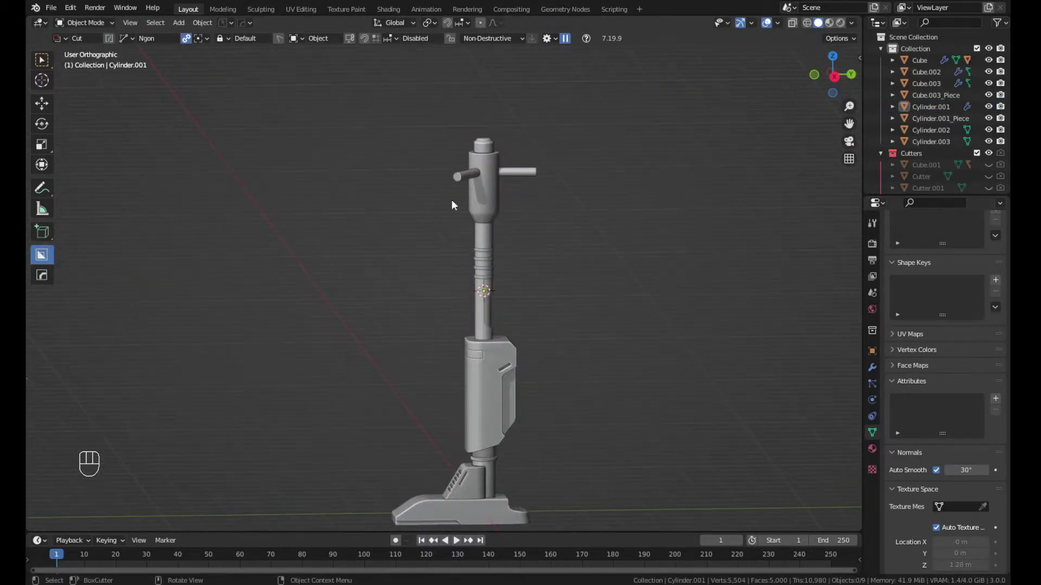
key("ctrl+a")
left_click(486, 186)
left_click(477, 243)
key("ctrl+a")
middle_click_drag(486, 186, 452, 212)
scroll(537, 265, "up", 3)
Try to duplicate and scale part of the front side rod, and undo the changes
left_click(476, 182)
key("Tab")
key("shift+d")
key("s")
left_click(596, 204)
key("q")
left_click(569, 229)
key("shift+2")
key("ctrl+z")
key("ctrl+z")
key("ctrl+z")
scroll(552, 151, "up", 3)
key("g")
key("ctrl+z")
key("g")
key("ctrl+z")
Place the 3D cursor at the outer end of the front side rod and add a cube there
scroll(522, 143, "down", 5)
middle_click_drag(521, 143, 473, 337)
scroll(471, 450, "up", 3)
scroll(464, 448, "down", 4)
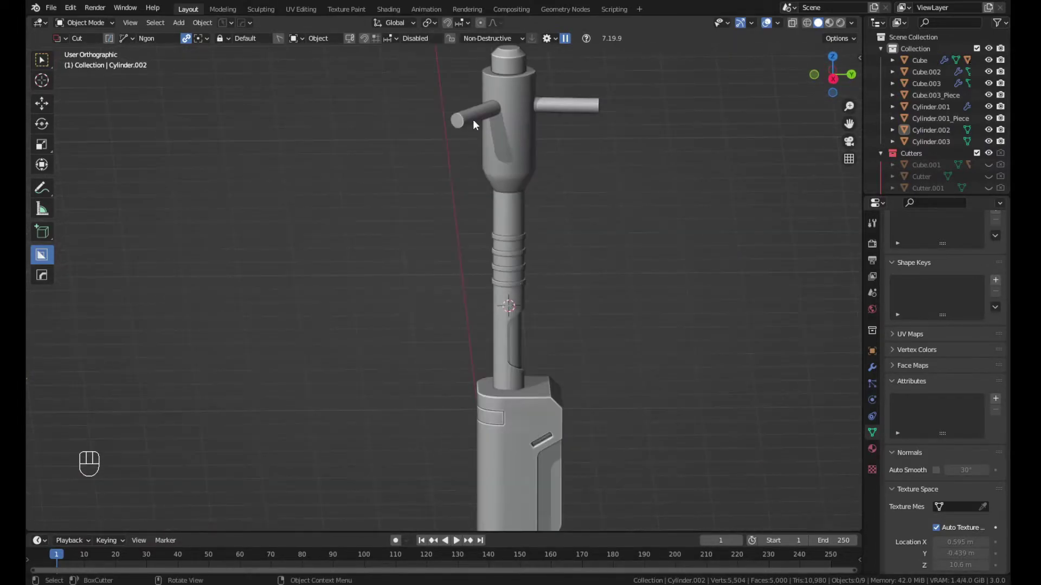
key("Tab")
key("Tab")
key("shift+a")
left_click(563, 244)
Rotate the new cube in top view to align it with the side rod's direction
middle_click_drag(563, 244, 458, 318)
key("KP_7")
key("r")
left_click(551, 381)
Scale the cube, including along its local X axis, into a thin upright plate at the rod's end
key("s")
key("x")
middle_click_drag(623, 297, 446, 262)
key("x")
key("x")
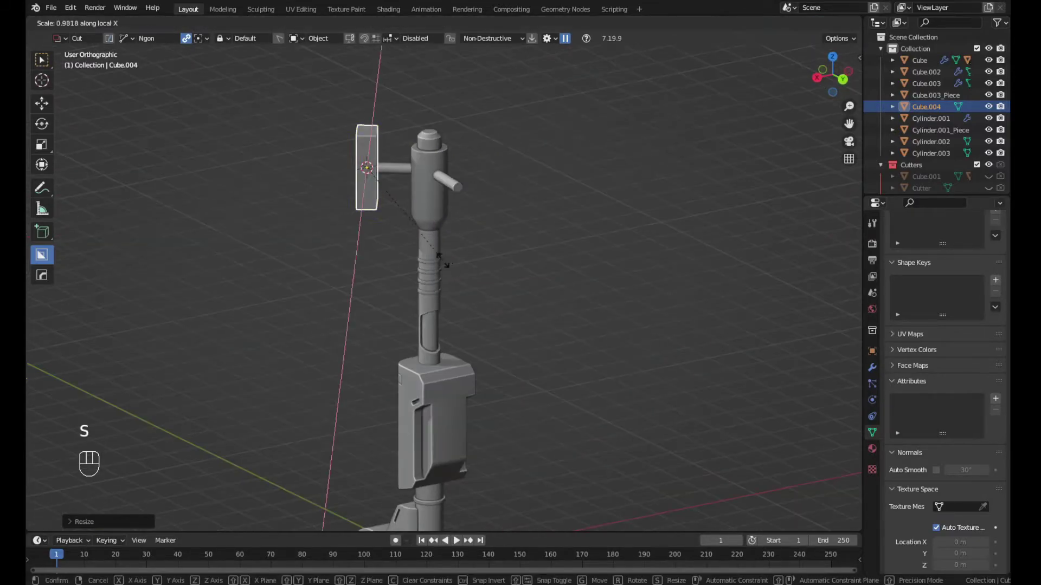
left_click(551, 261)
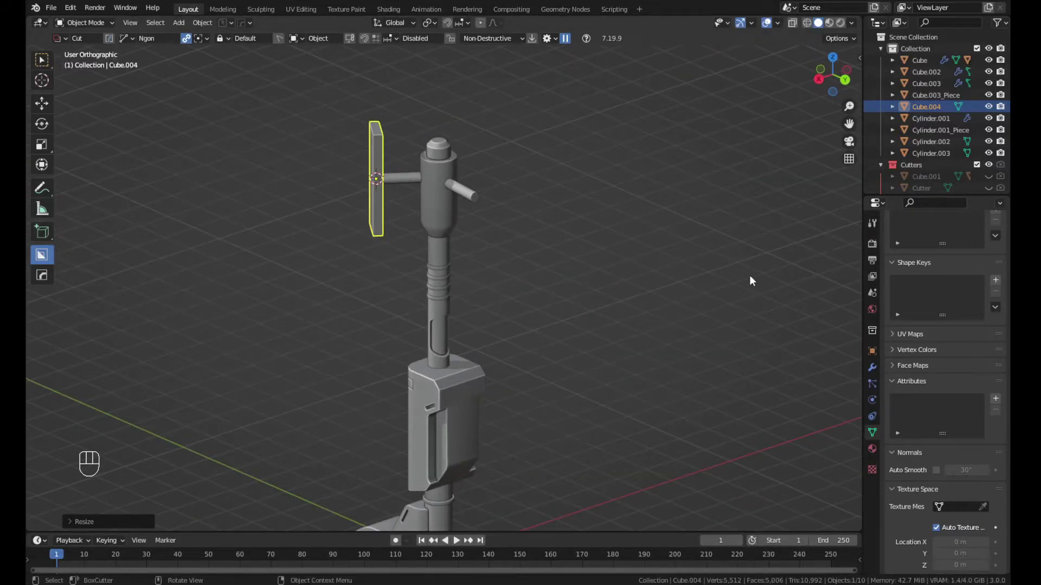
Add nine evenly spaced horizontal loop cuts across the plate
key("Tab")
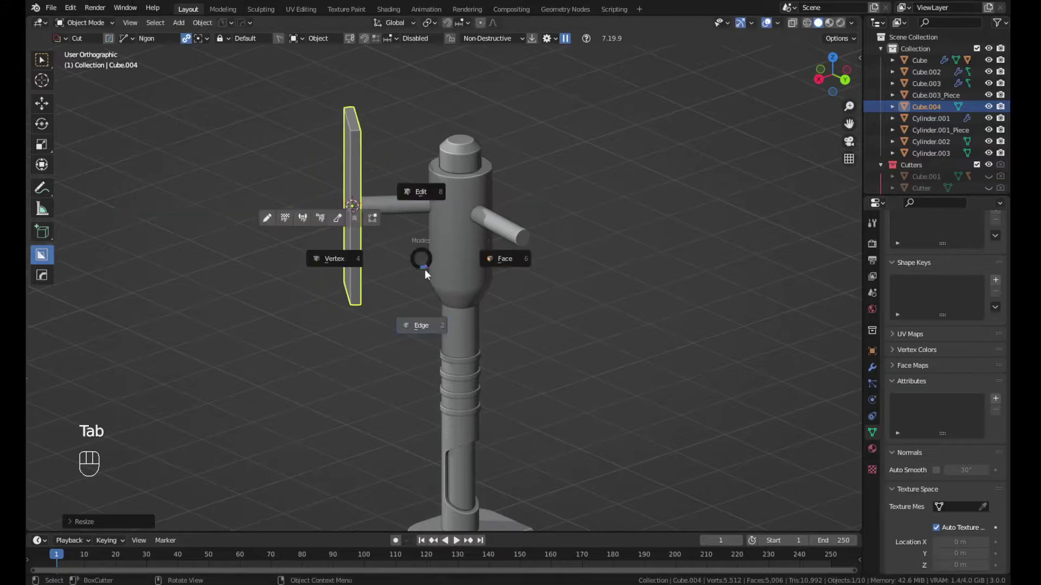
key("KP_Divide")
key("ctrl+r")
left_click(473, 287)
key("Tab")
key("KP_Divide")
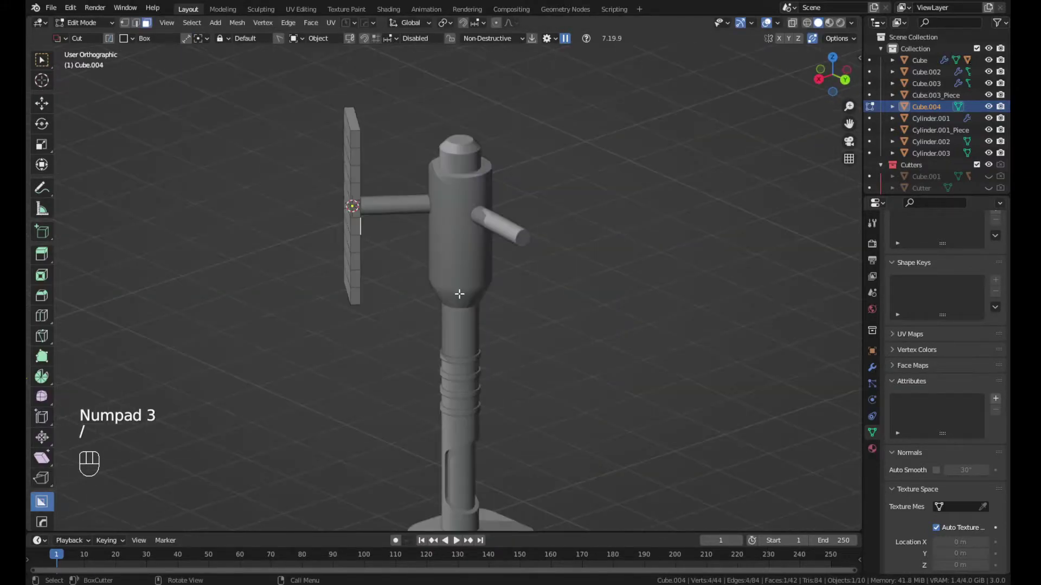
Turn on proportional editing, pick a column of the plate's faces and try to move them
key("o")
key("g")
right_click(440, 304)
scroll(379, 243, "down", 2)
left_click(267, 212, "ctrl")
scroll(365, 223, "up", 2)
key("g")
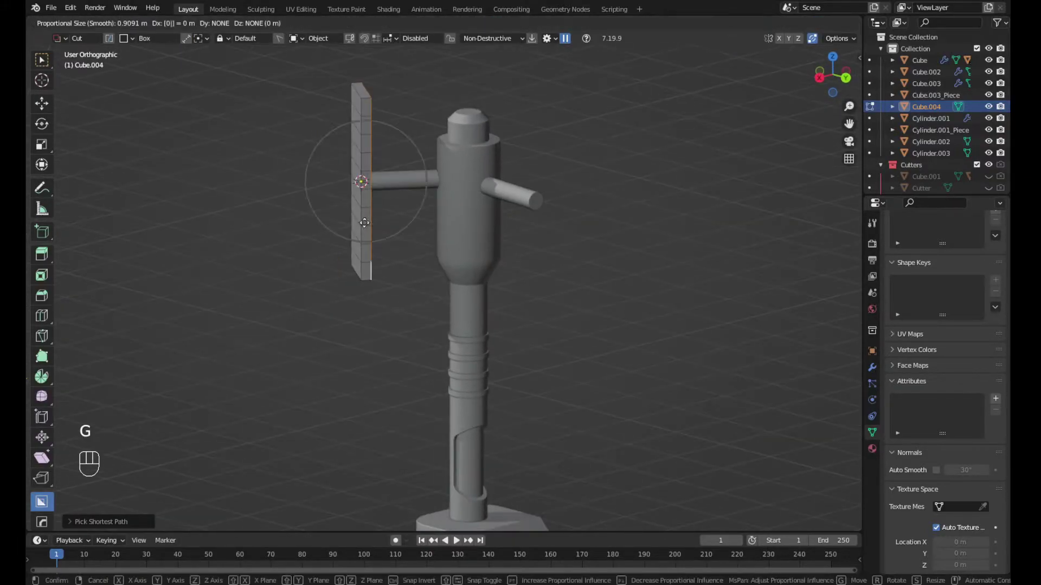
key("g")
right_click(345, 230)
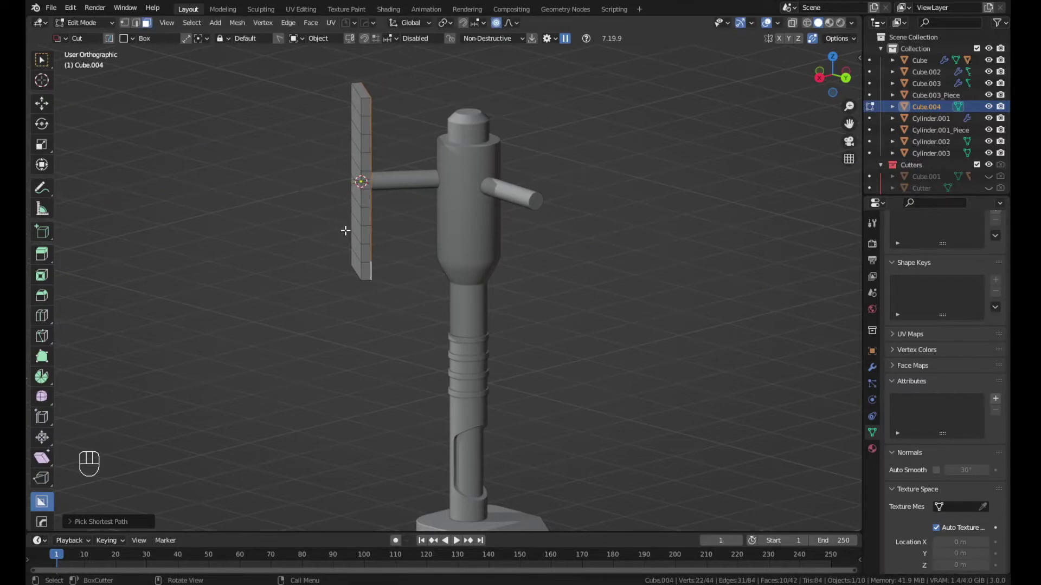
Move selected edges of the plate so its upper and lower ends bend outward, away from the rod
scroll(314, 254, "up", 1)
key("Tab")
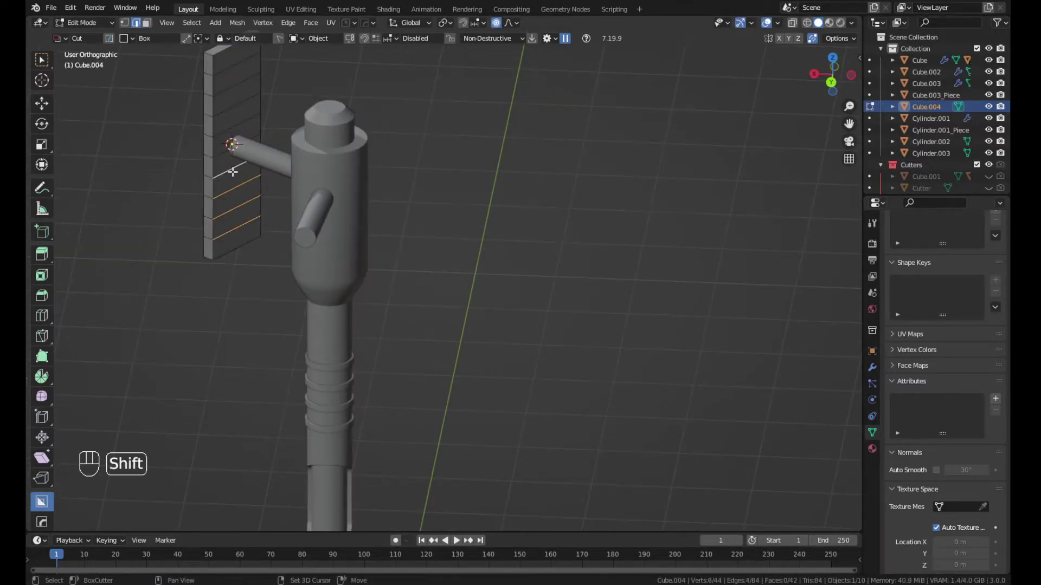
middle_click_drag(233, 172, 305, 144)
key("g")
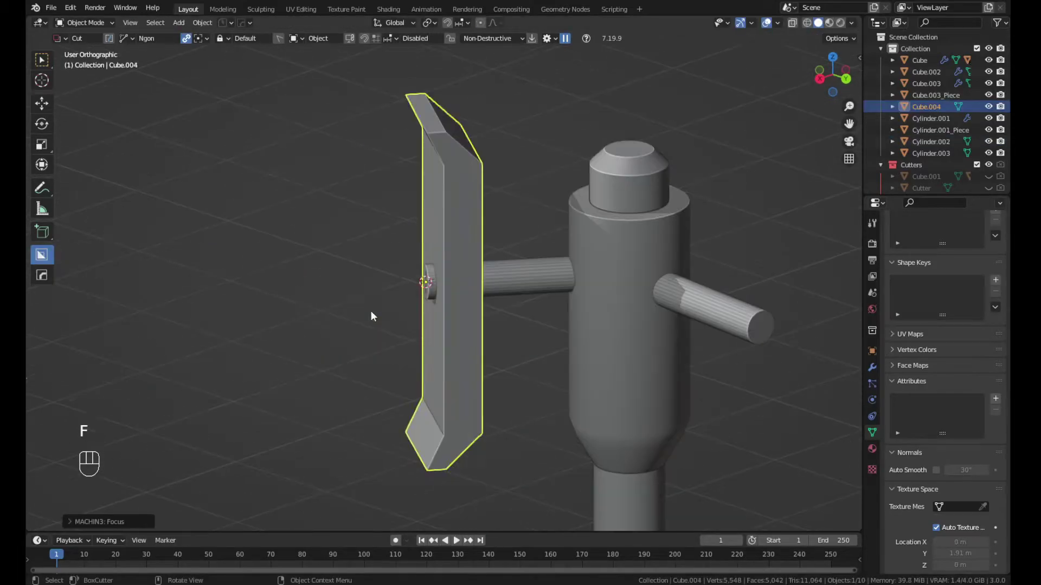
Bevel the edges at the plate's upper and lower bends and bow its middle toward the rod with proportional editing
key("Tab")
key("ctrl+b")
key("Tab")
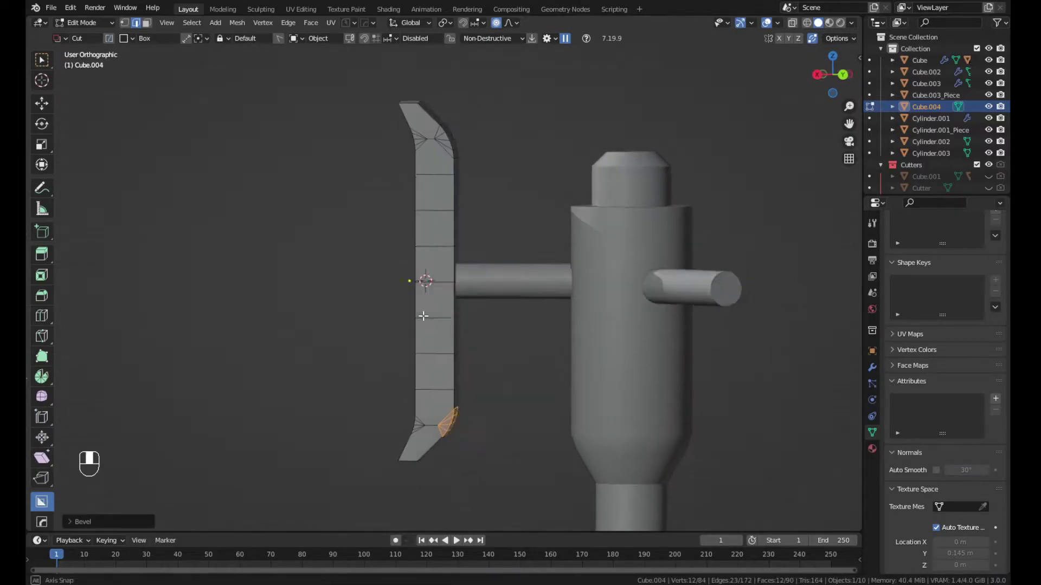
key("g")
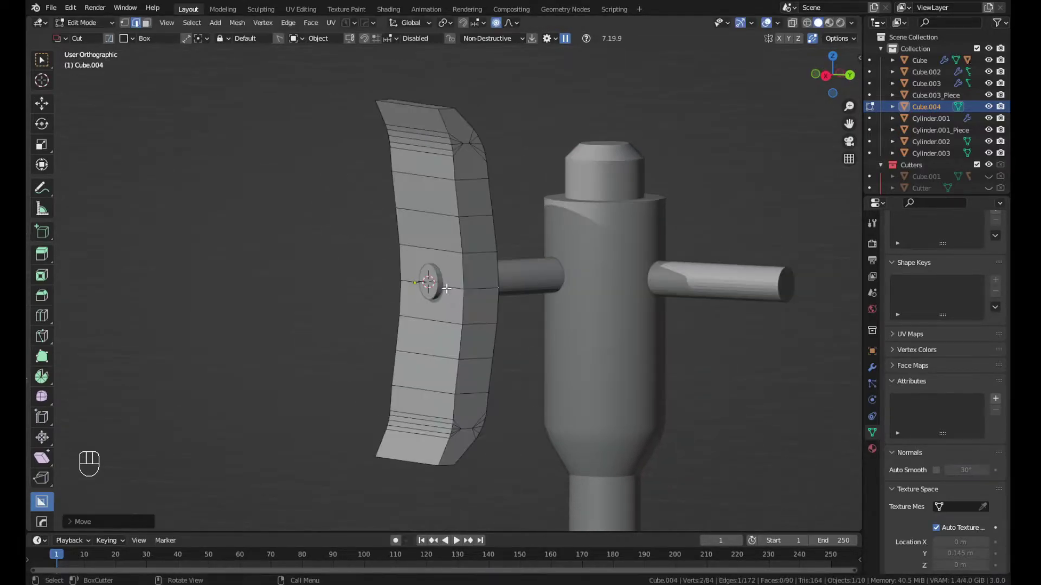
key("Tab")
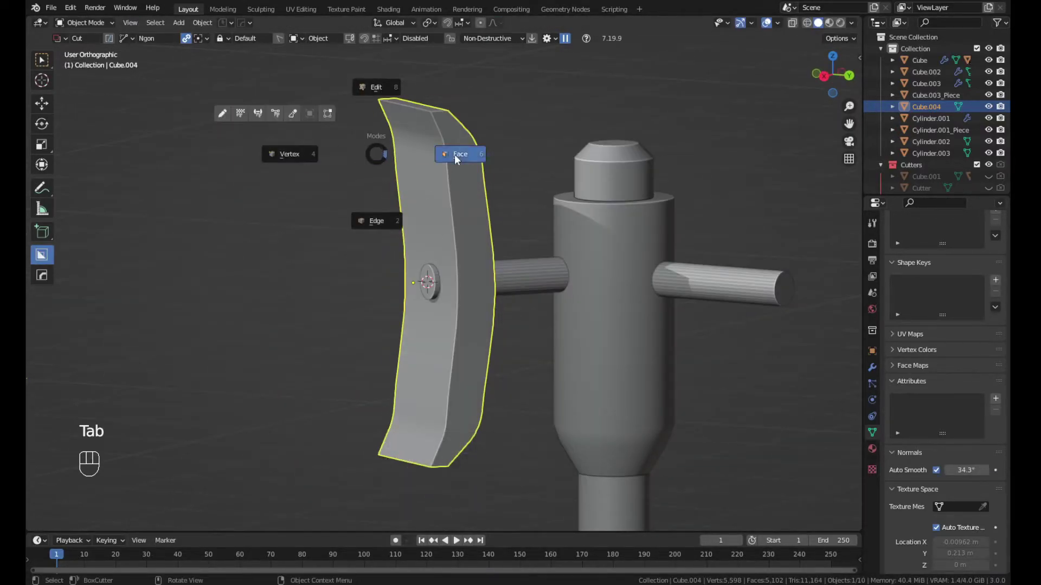
Scale the plate's geometry along the Y axis in face mode
left_click(454, 155)
key("s")
key("y")
left_click(571, 285)
key("Tab")
key("Tab")
middle_click_drag(520, 282, 647, 375)
key("KP_7")
scroll(452, 383, "down", 1)
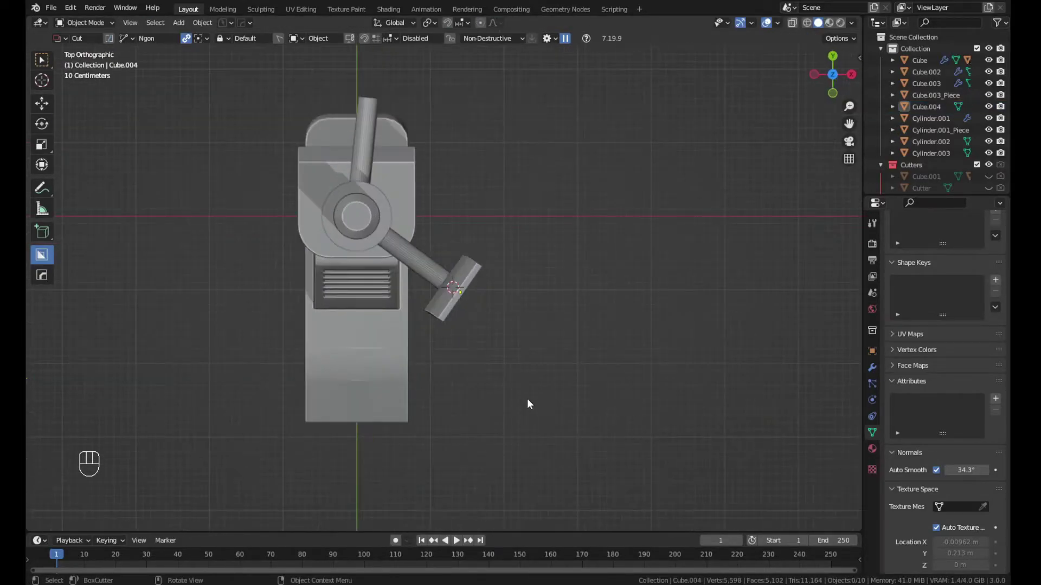
Duplicate the bowed plate and place the copy at the end of the other side rod
left_click(455, 290)
key("shift+d")
left_click(422, 80)
key("g")
left_click(405, 65)
Apply HOps Autosmooth to the side rods with 30° sharpness
middle_click_drag(419, 227, 458, 350, "shift")
middle_click_drag(472, 302, 355, 387)
left_click(328, 340)
left_click(379, 287)
key("q")
left_click(523, 315)
key("q")
middle_click_drag(542, 331, 570, 336)
scroll(552, 392, "down", 5)
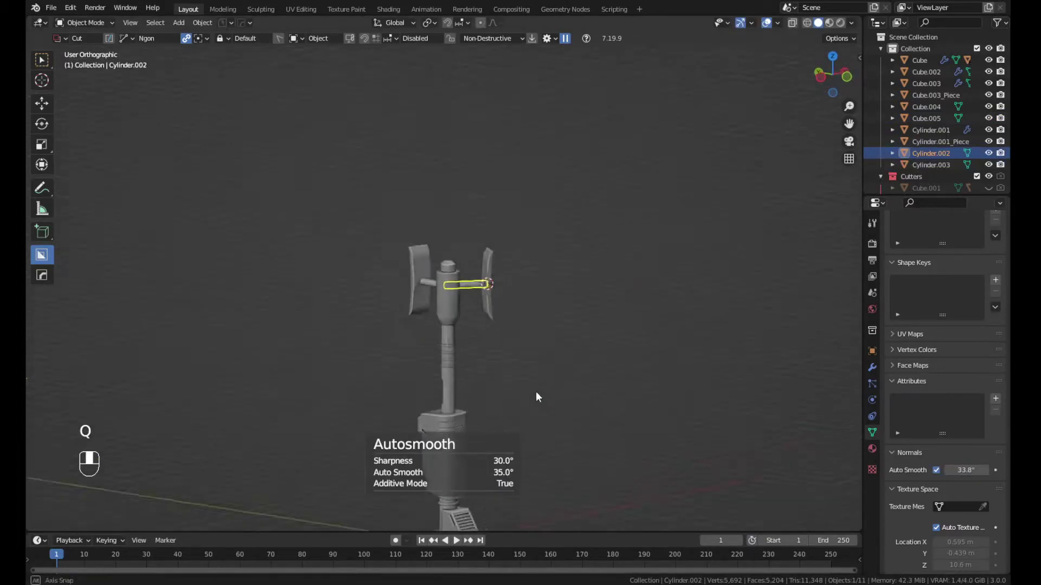
middle_click_drag(460, 412, 461, 320, "shift")
left_click(457, 189)
key("shift+s")
mouse_move(404, 321)
mouse_move(477, 163)
left_click(563, 163)
key("Tab")
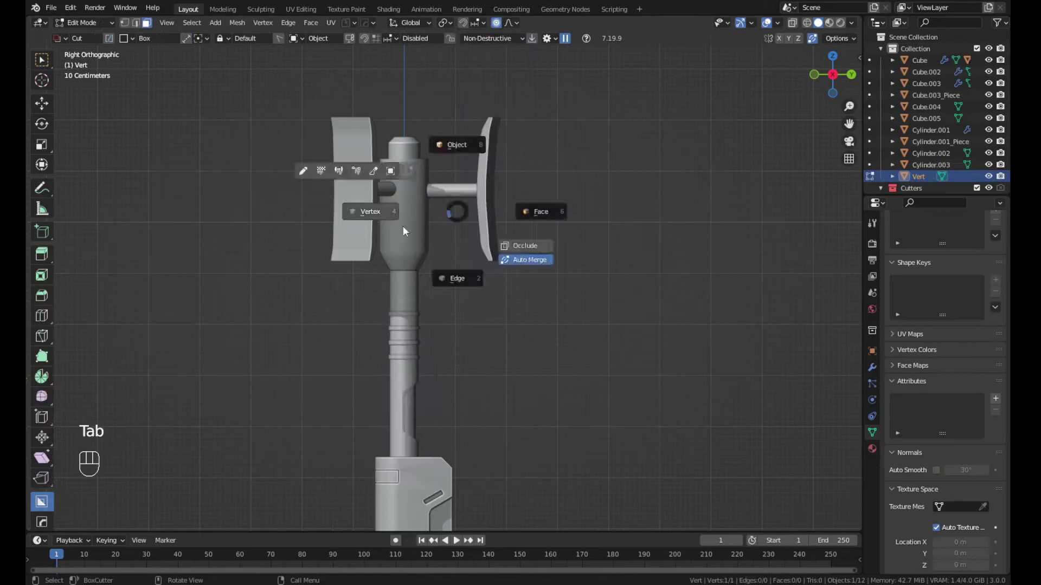
key("shift+a")
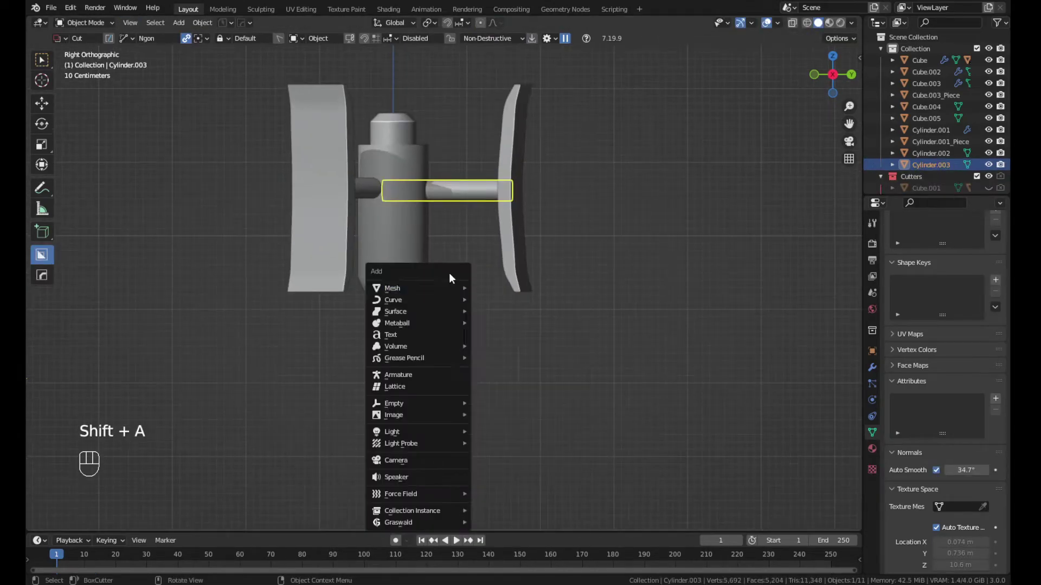
Snap the 3D cursor to the middle of the side rod and add a single vertex there
key("shift+s")
key("KP_Divide")
key("KP_Divide")
middle_click_drag(423, 274, 431, 197)
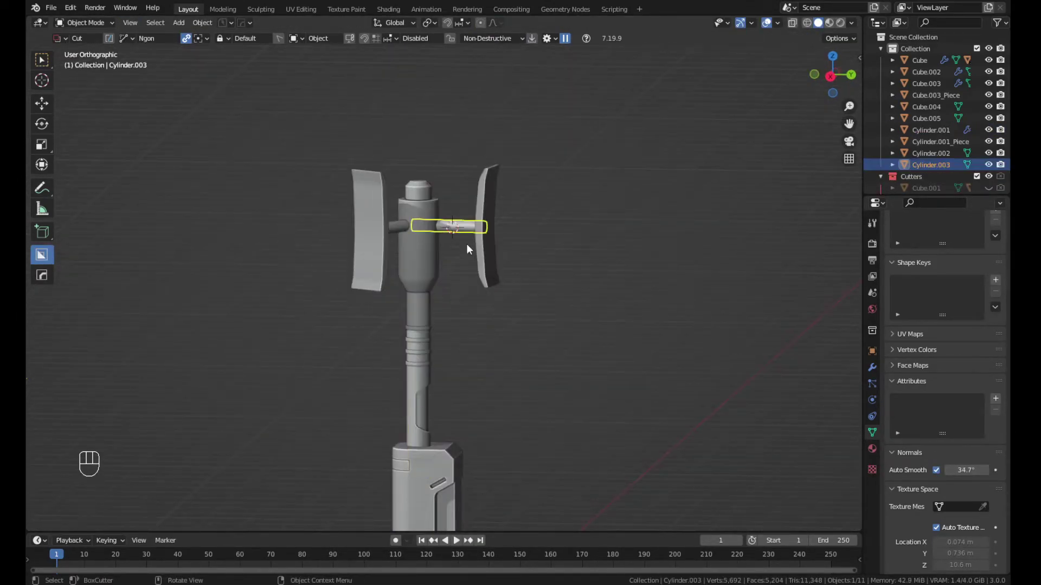
key("KP_3")
key("shift+a")
left_click(487, 329)
scroll(488, 329, "up", 3)
Extrude the vertex repeatedly downward into a wavy chain running beside the shaft from the rod to the shin box
key("e")
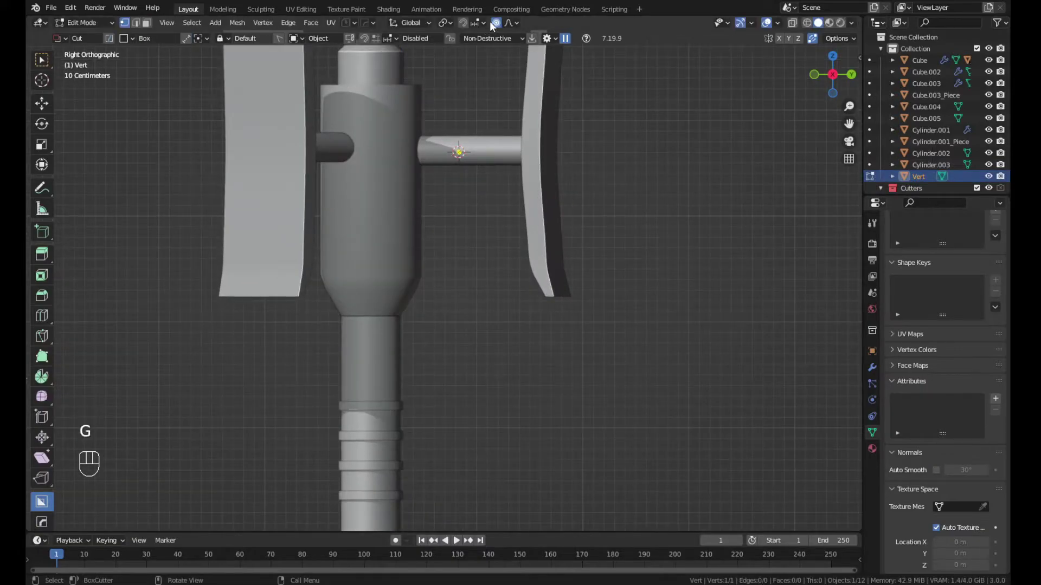
left_click(451, 187)
scroll(452, 187, "down", 3)
key("KP_3")
key("e")
left_click(435, 277)
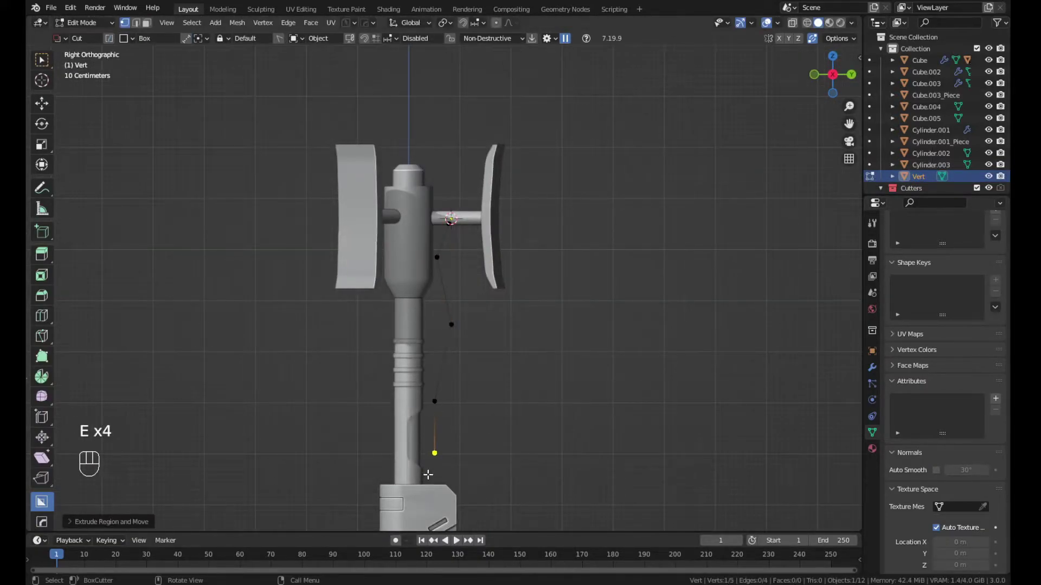
left_click(428, 474)
Bevel the chain's vertices to round its bends along the upper shaft
middle_click_drag(428, 475, 451, 370)
key("Tab")
key("KP_3")
key("ctrl+shift+b")
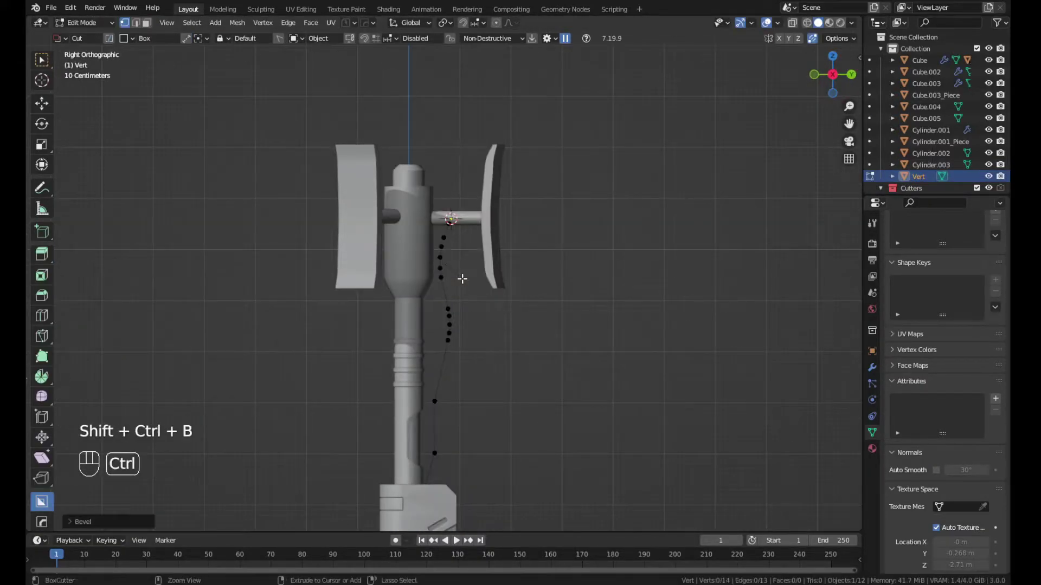
left_click(436, 457)
key("ctrl+shift+b")
left_click(449, 440)
Select the whole vertex chain and convert it into a curve cable with HOps
key("a")
key("q")
left_click(451, 430)
left_click(440, 414)
middle_click_drag(440, 414, 458, 251)
left_click(491, 111)
key("x")
left_click(491, 112)
left_click(477, 131)
Adjust the cable's thickness and reposition it so its upper end meets the shaft just below the side rod
key("Tab")
key("g")
key("Tab")
key("q")
left_click(437, 218)
middle_click_drag(437, 218, 504, 325)
key("Tab")
middle_click_drag(388, 479, 461, 391)
key("Tab")
key("Tab")
scroll(440, 186, "up", 2)
left_click(441, 211)
key("Tab")
left_click(505, 325)
Pick a vertical run of edges along the narrow upper shaft and extract it as a curve with Curve/Extract
scroll(582, 394, "down", 5)
left_click(430, 368)
key("Tab")
scroll(409, 372, "up", 5)
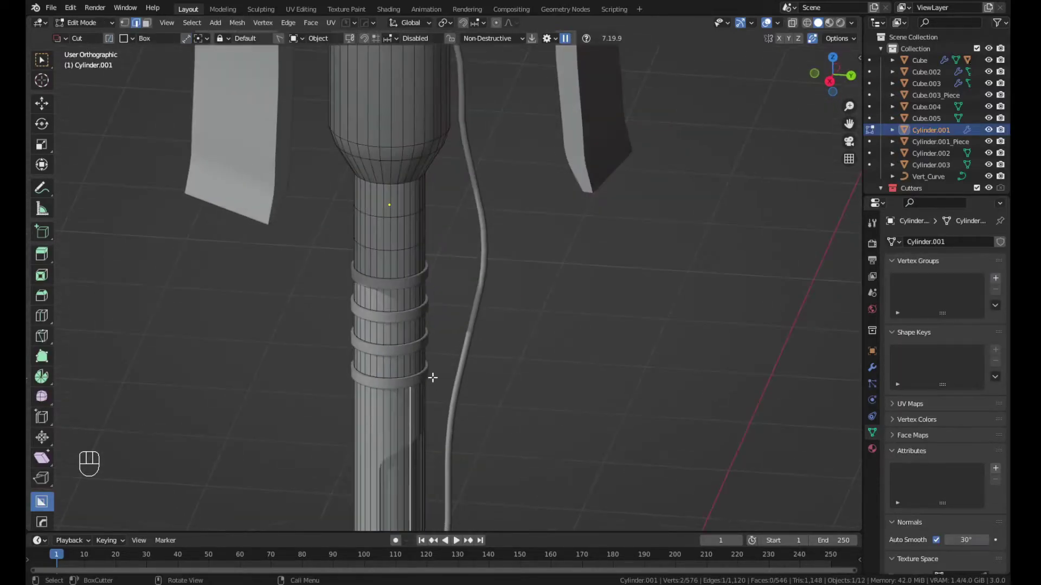
scroll(405, 271, "down", 2)
left_click(412, 503, "shift")
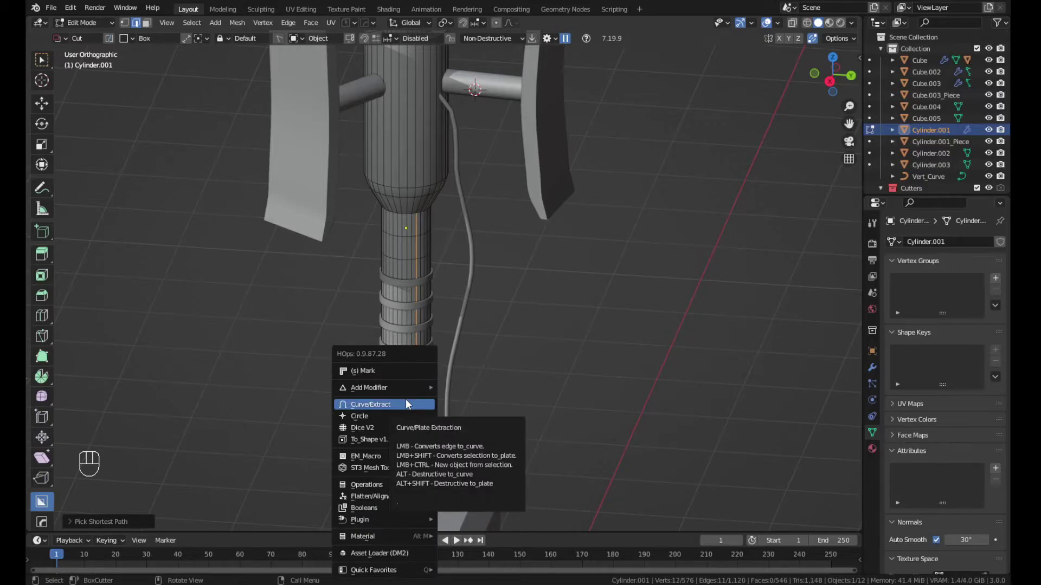
left_click(406, 405)
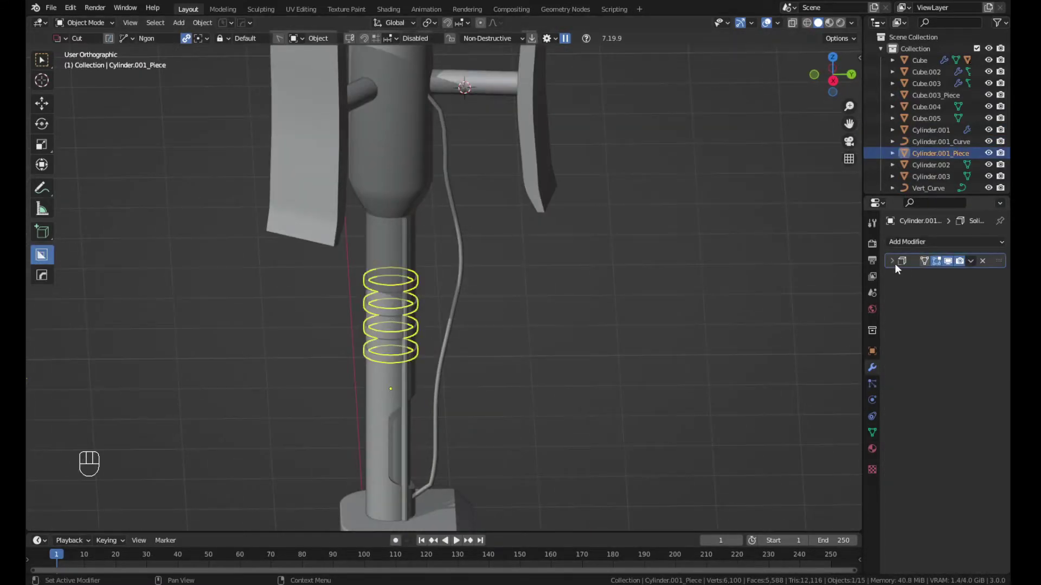
Thicken the four rings around the shaft by adjusting their Solidify thickness
left_click(892, 261)
left_click_drag(960, 293, 948, 293)
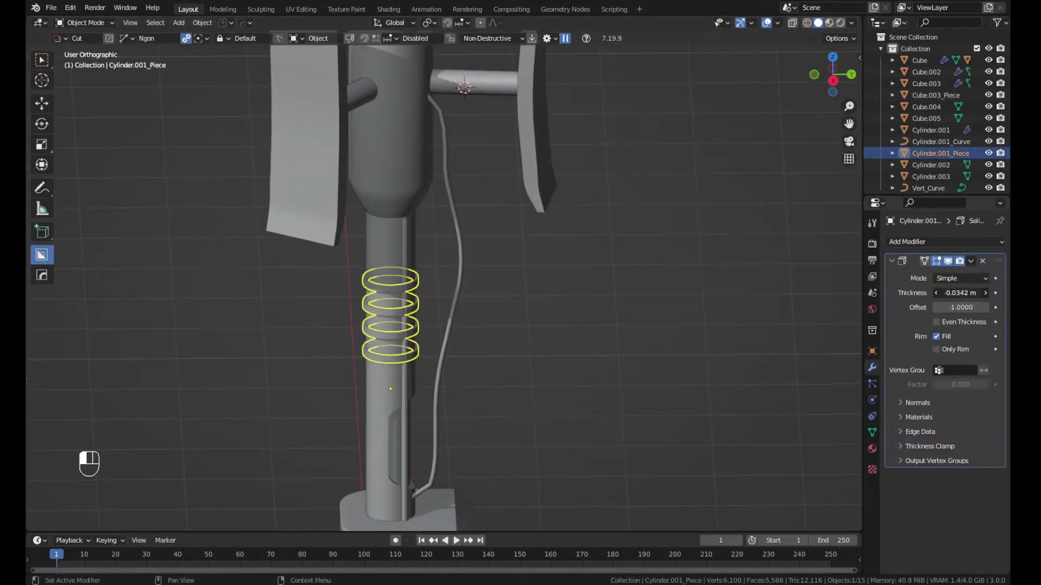
left_click(607, 303)
middle_click_drag(608, 304, 547, 304)
scroll(548, 304, "up", 2)
left_click_drag(961, 292, 954, 292, "shift")
Adjust the width of the straight curve on the shaft, shift it against the surface and save the file
left_click(446, 258)
key("q")
left_click(450, 258)
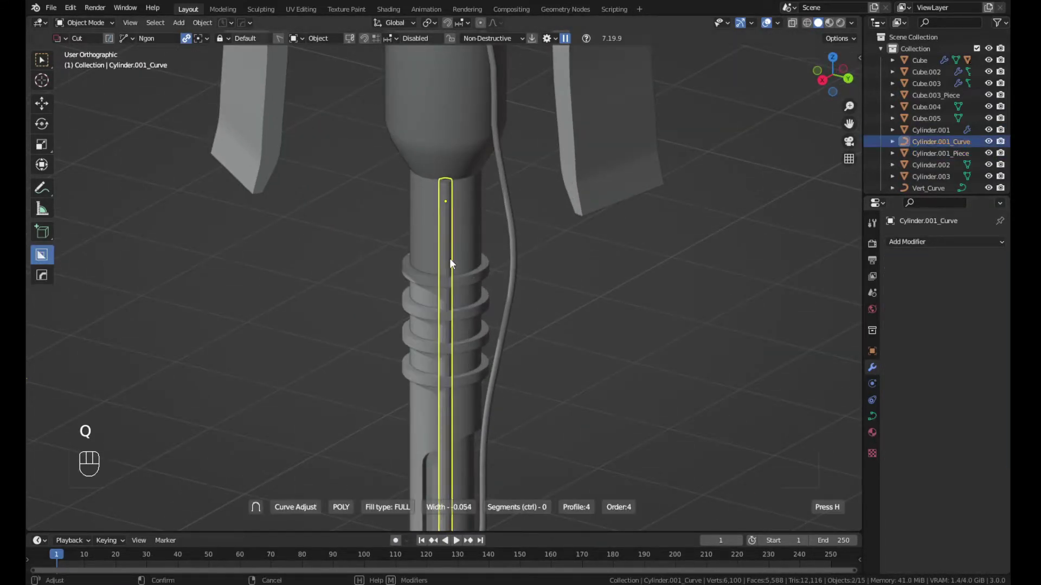
left_click(450, 258)
middle_click_drag(434, 208, 439, 249)
scroll(423, 239, "up", 3)
left_click(400, 224)
key("q")
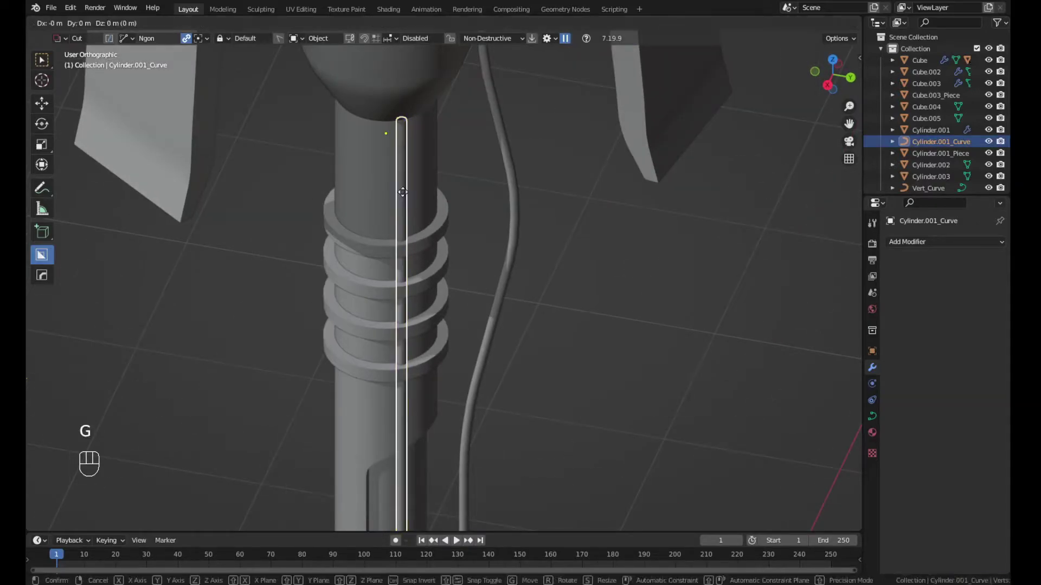
scroll(636, 303, "down", 6)
scroll(453, 421, "up", 5)
left_click(453, 421)
key("ctrl+s")
middle_click_drag(453, 421, 447, 345)
middle_click_drag(545, 329, 533, 387)
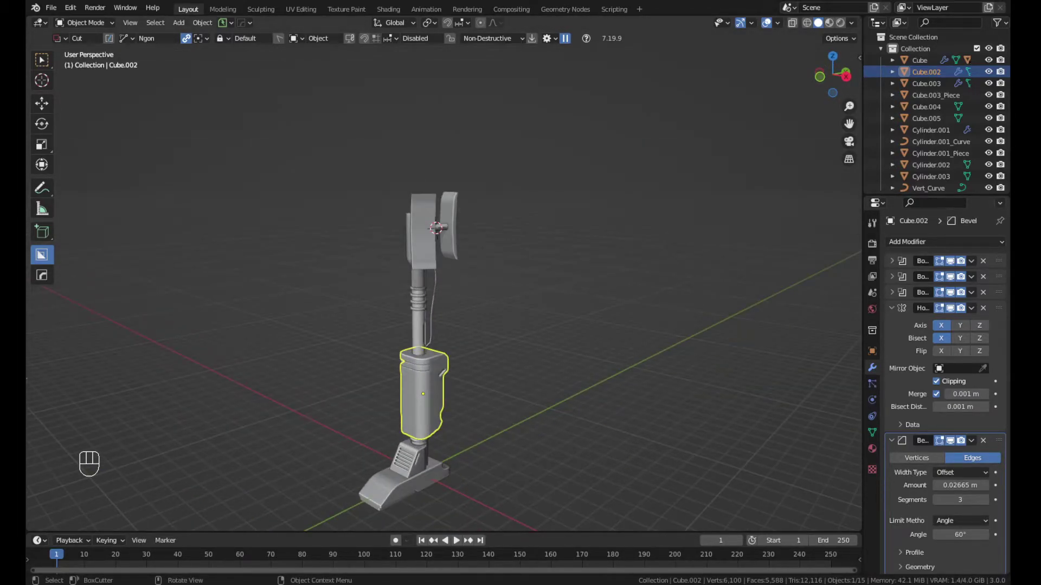
Add a Bevel modifier to the upper shaft through HOps
left_click(414, 256)
middle_click_drag(414, 256, 379, 260)
scroll(379, 260, "up", 4)
key("Tab")
key("Tab")
key("q")
left_click(353, 181)
left_click(327, 192)
Inset the upper shaft's top cap face and extrude it upward into a thin antenna
middle_click_drag(327, 192, 444, 135)
scroll(435, 197, "down", 3)
key("e")
key("ctrl+z")
key("ctrl+z")
key("i")
left_click(553, 186)
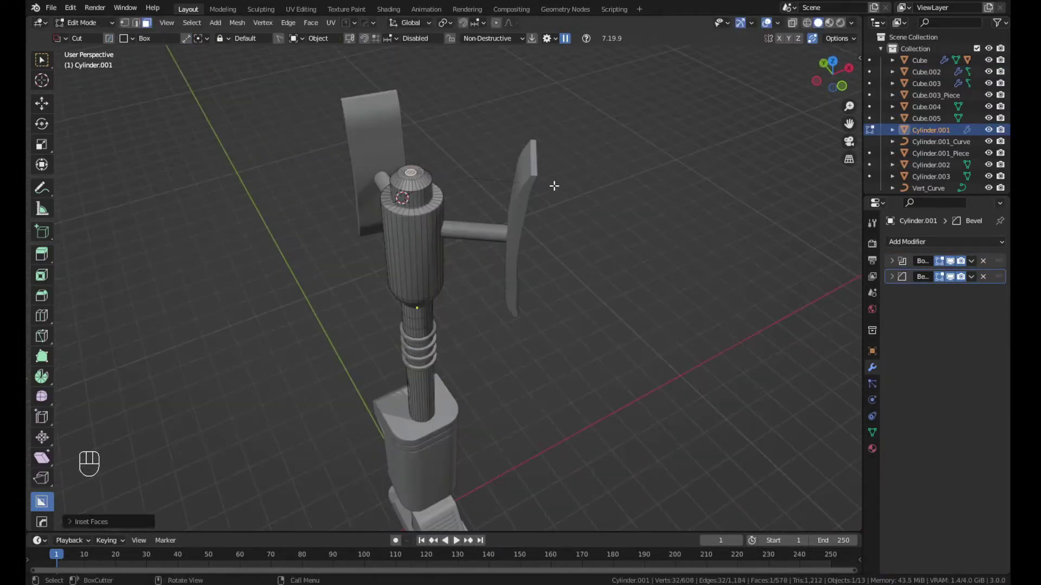
key("e")
middle_click_drag(553, 186, 541, 262)
key("Tab")
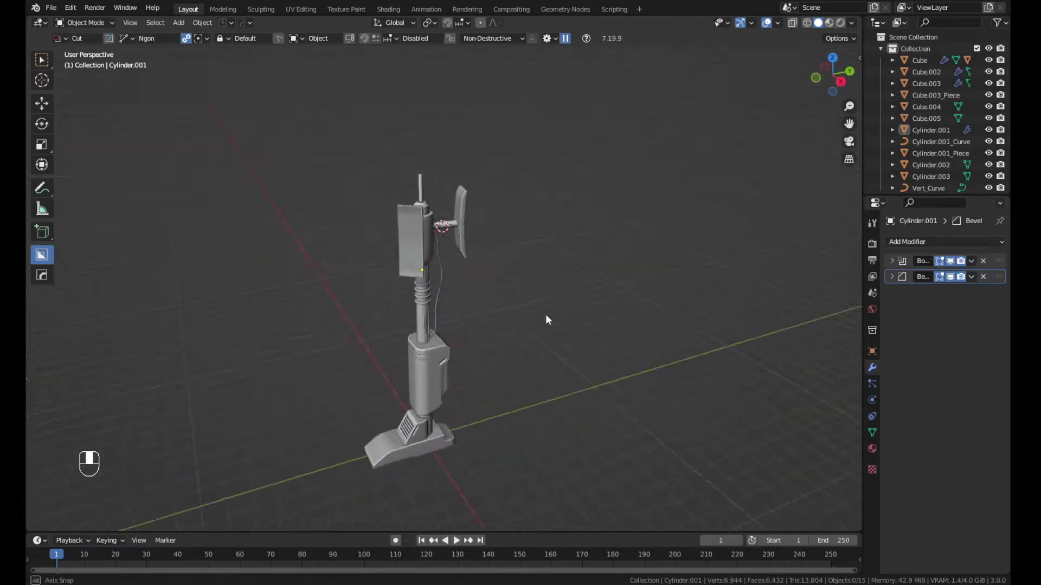
Apply the shin box's Boolean and mirror modifiers with HOps, keeping only its Bevel modifier
middle_click_drag(486, 270, 576, 261)
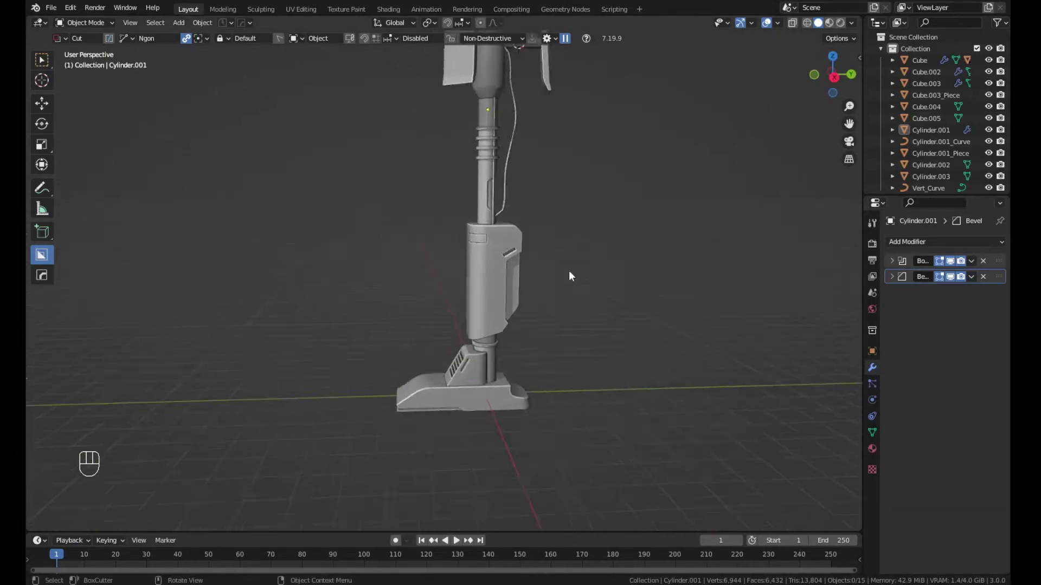
left_click(541, 304)
key("q")
left_click(540, 305)
middle_click_drag(600, 358, 529, 335)
Add a single vertex at the upper end of the recess in the shin box's rear side
key("KP_3")
key("Tab")
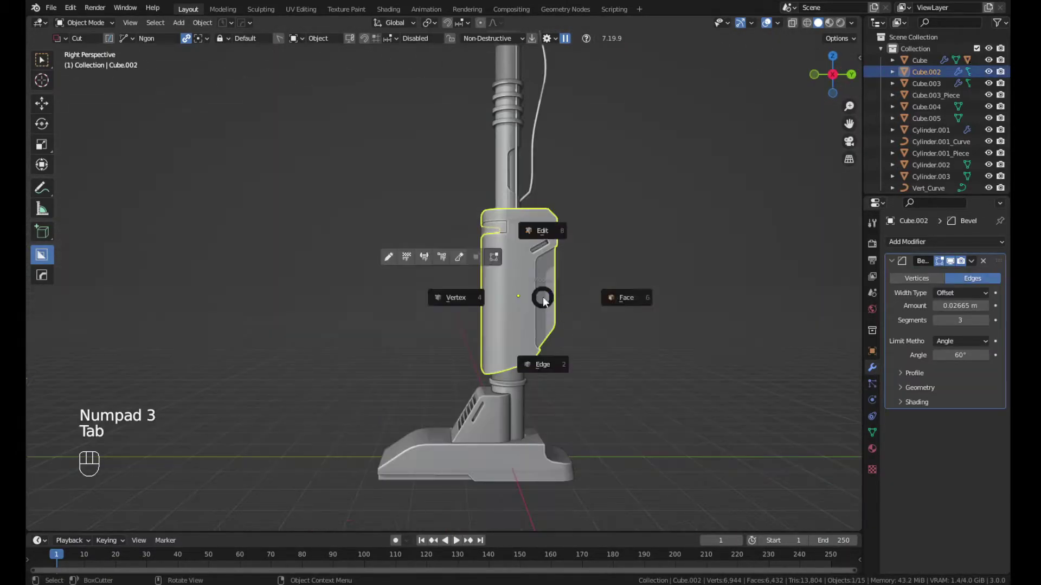
middle_click_drag(538, 298, 560, 232)
left_click(559, 232)
key("KP_3")
key("shift+a")
left_click(723, 434)
key("Tab")
Extrude the vertex down along the recess to form a line reaching its lower end
key("e")
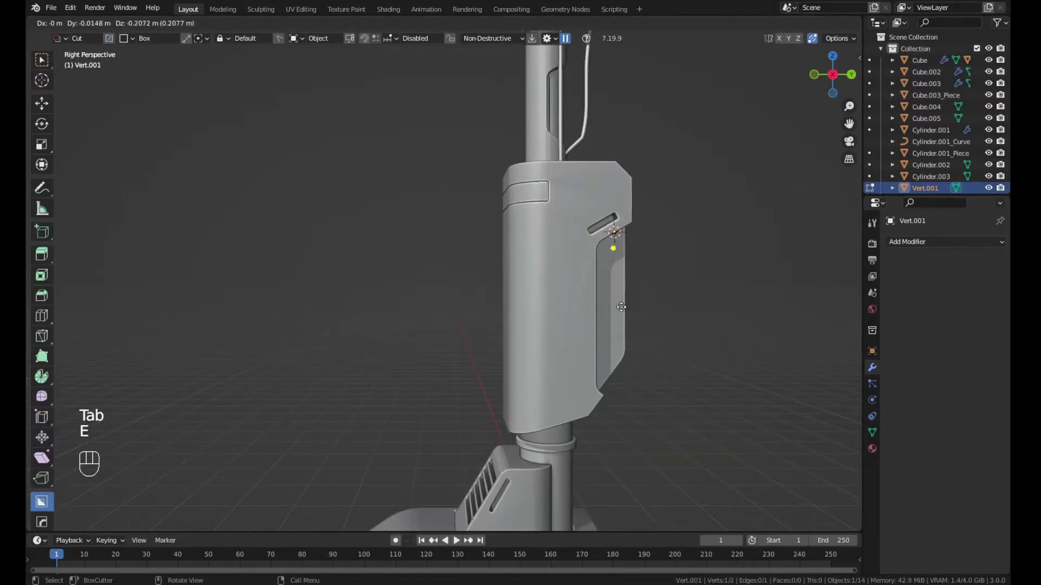
left_click(609, 426)
middle_click_drag(610, 425, 565, 379)
key("Tab")
key("ctrl+a")
left_click(615, 371)
key("Tab")
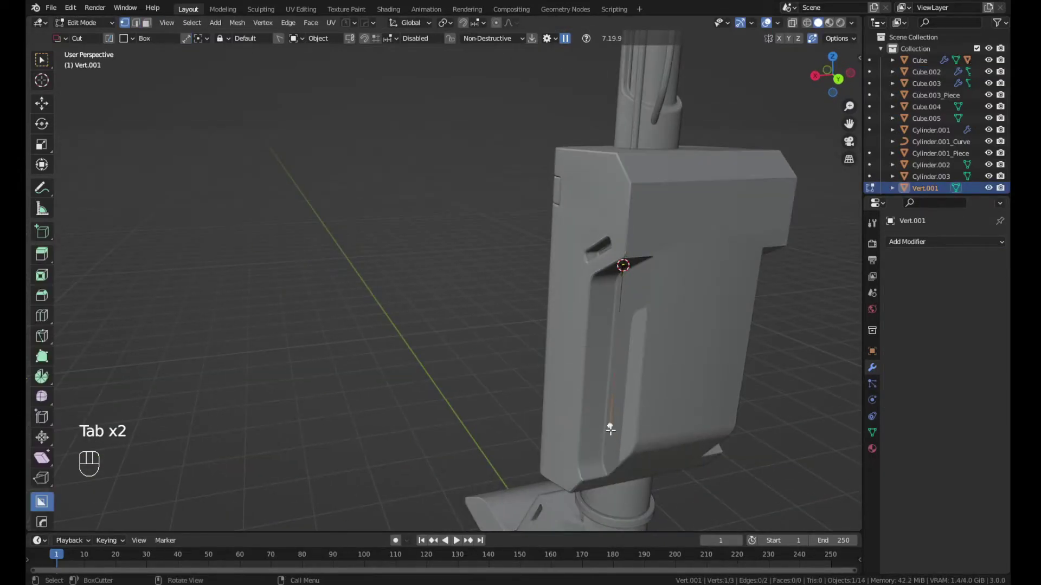
Convert the line into a pipe with HOps, then scale and move it to fit inside the recess
middle_click_drag(641, 378, 691, 352)
key("q")
right_click(455, 234)
key("Tab")
key("a")
key("q")
left_click(587, 217)
key("s")
key("Tab")
key("g")
middle_click_drag(628, 325, 561, 343)
Mirror the pipe across the shin box with the HOps mirror
key("Tab")
left_click(561, 345, "shift")
key("alt+x")
key("Tab")
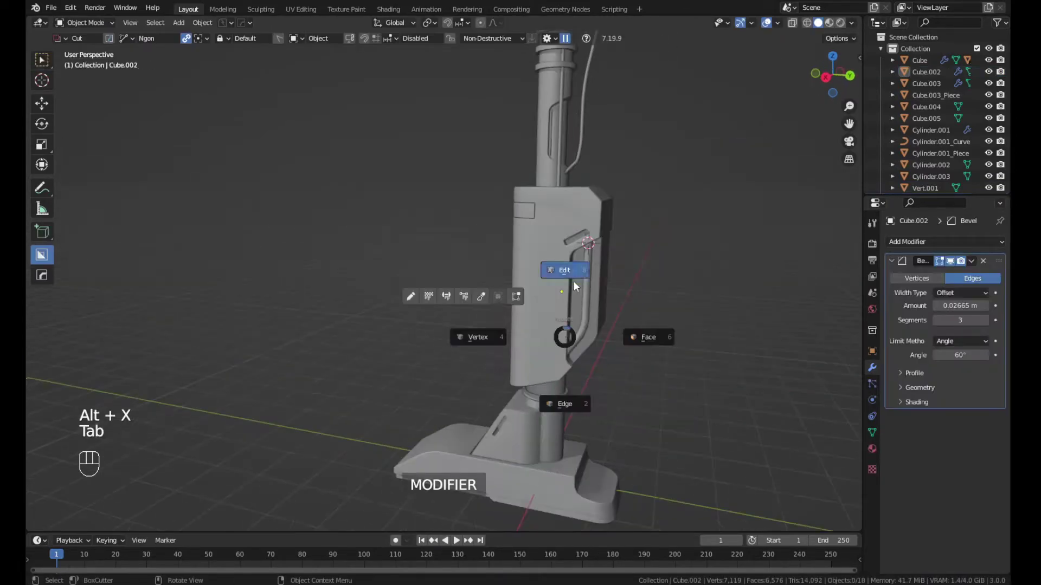
Reset the 3D cursor to the world origin
middle_click_drag(493, 347, 524, 355)
scroll(524, 357, "down", 2)
key("shift+s")
left_click(534, 387)
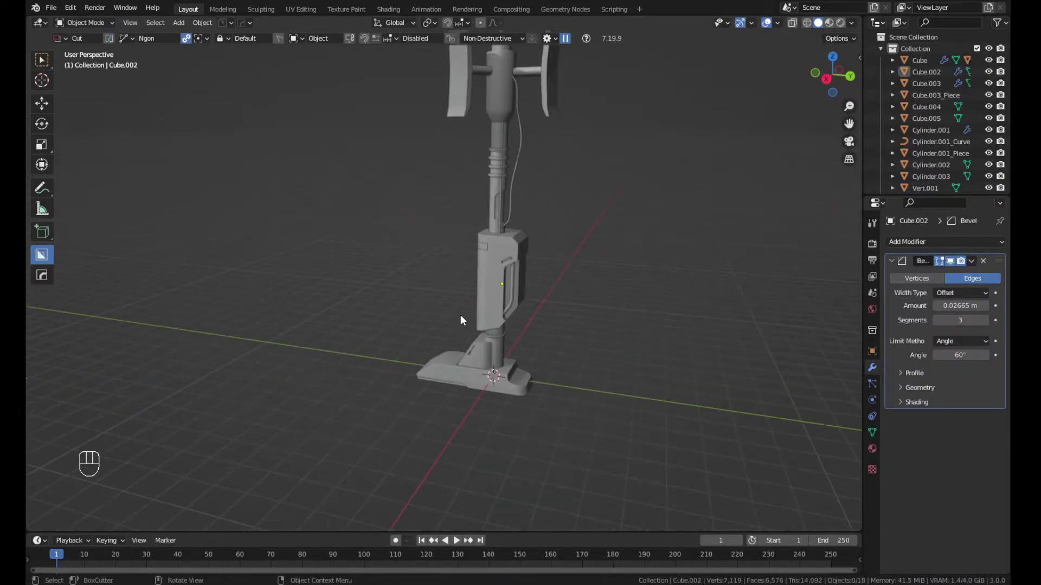
Select the shin box and load the HardOps-Inserts pack in KIT OPS
scroll(460, 320, "up", 2)
left_click(517, 304)
key("n")
left_click(785, 86)
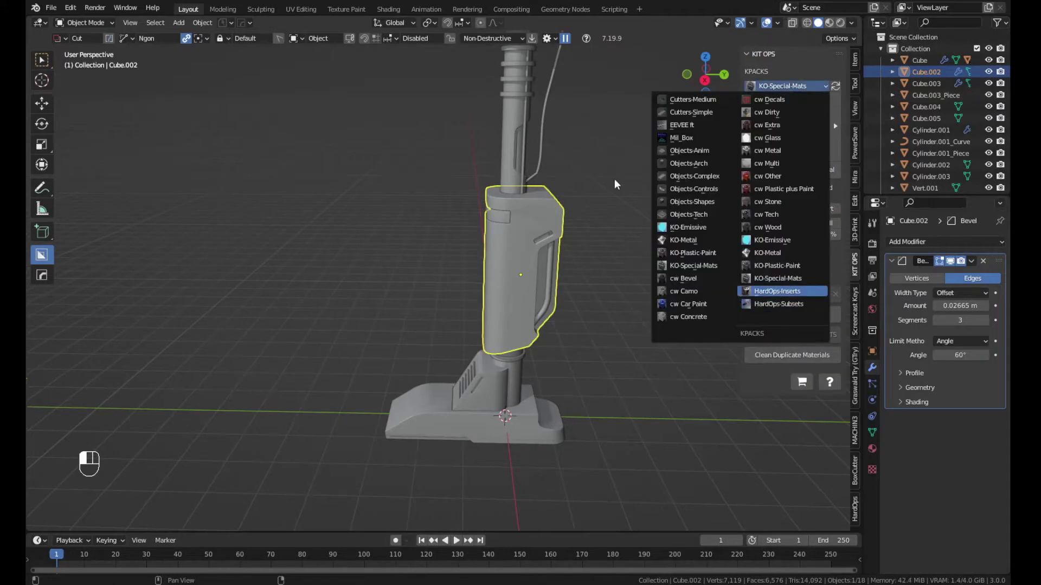
left_click(776, 291)
Try to place the basic_ring insert on the side of the shin box
left_click(791, 126)
key("ctrl+z")
key("ctrl+z")
left_click(789, 138)
left_click(787, 138)
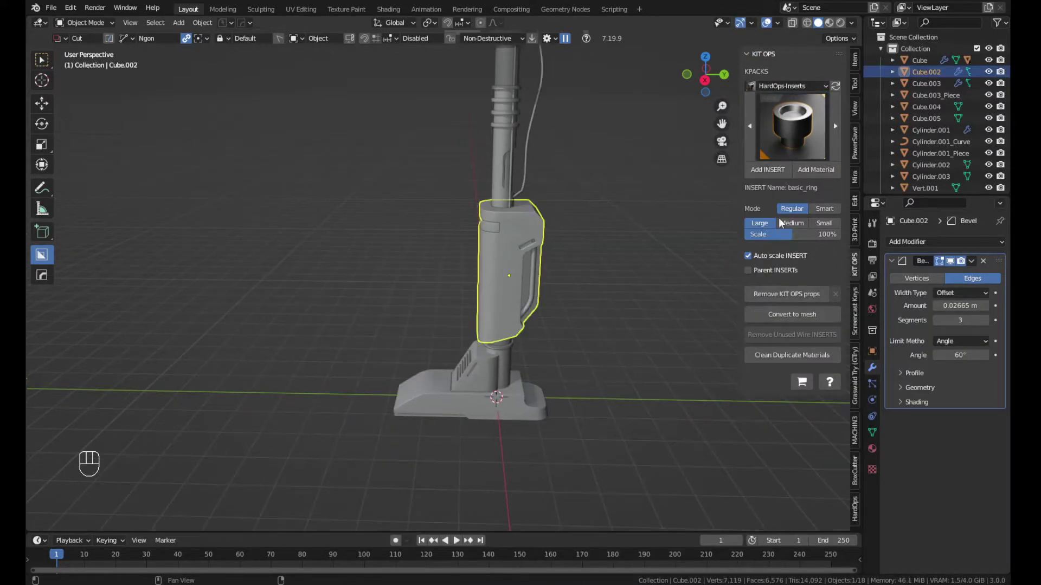
left_click(804, 132)
left_click(806, 131)
key("ctrl+z")
key("ctrl+z")
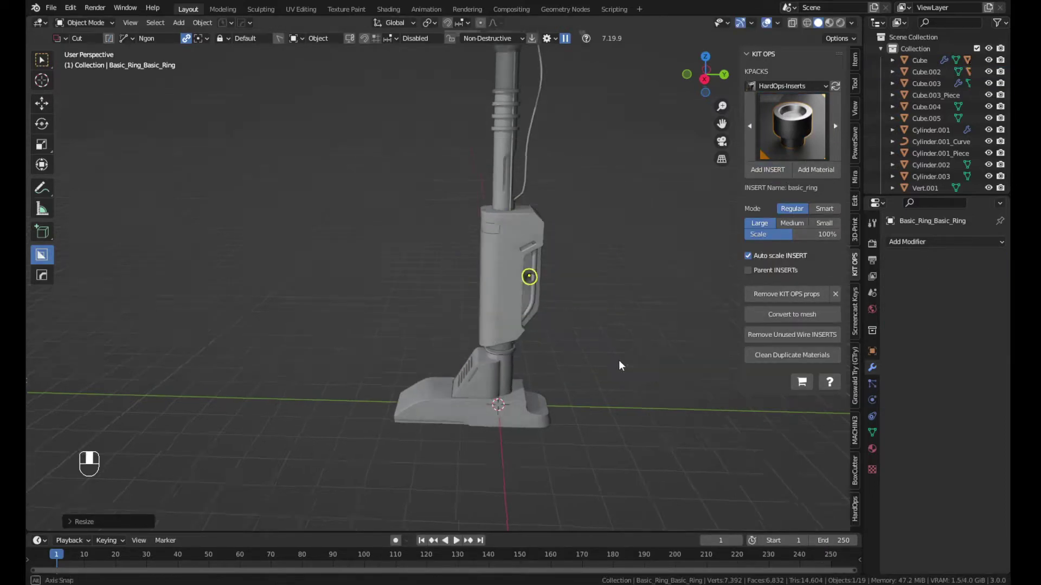
Knife new edges across the side of the shin box and select the horizontal edge loop around it
key("ctrl+d")
key("Tab")
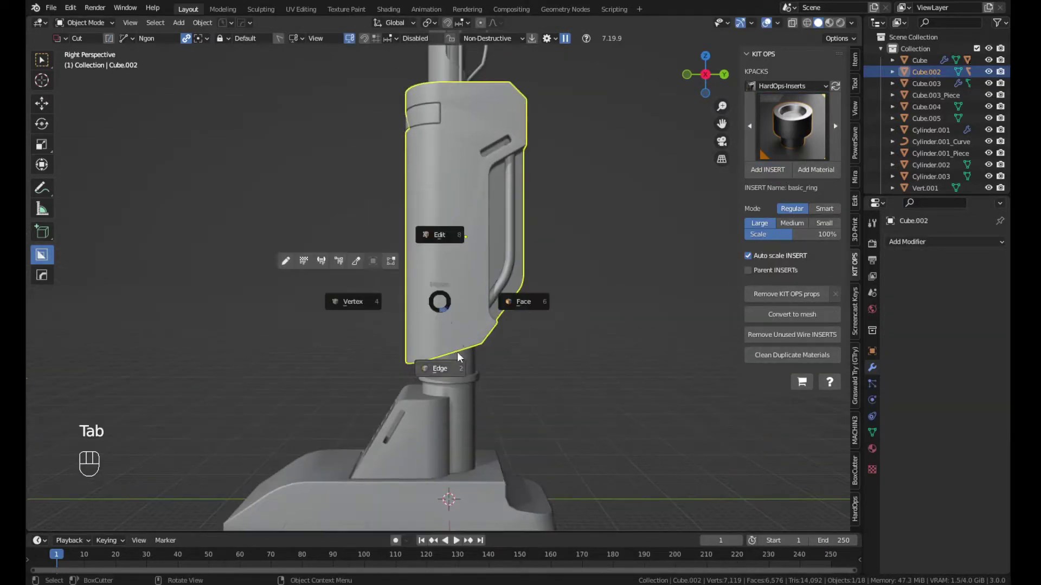
key("k")
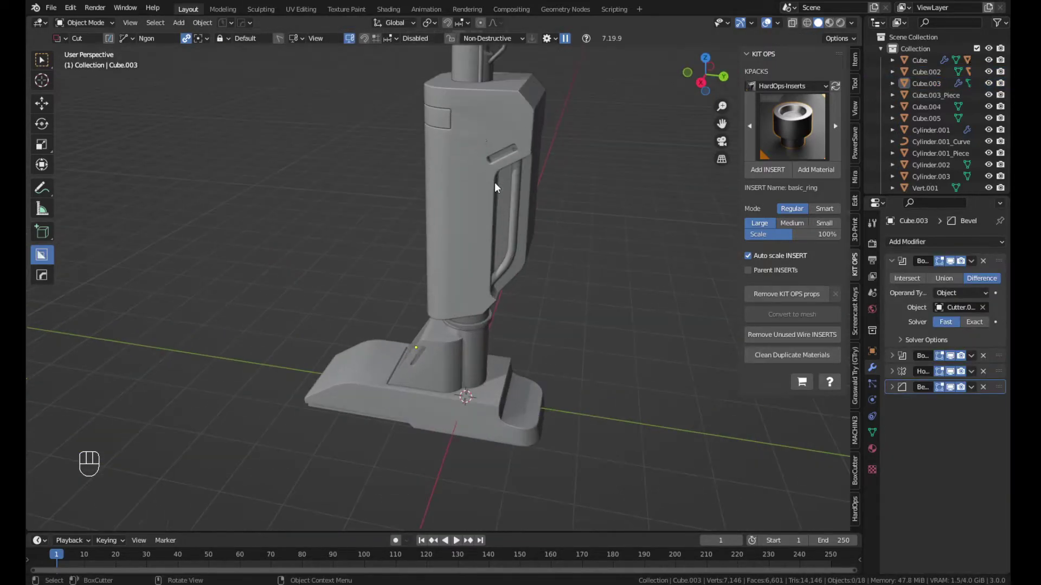
key("Tab")
key("Tab")
key("Tab")
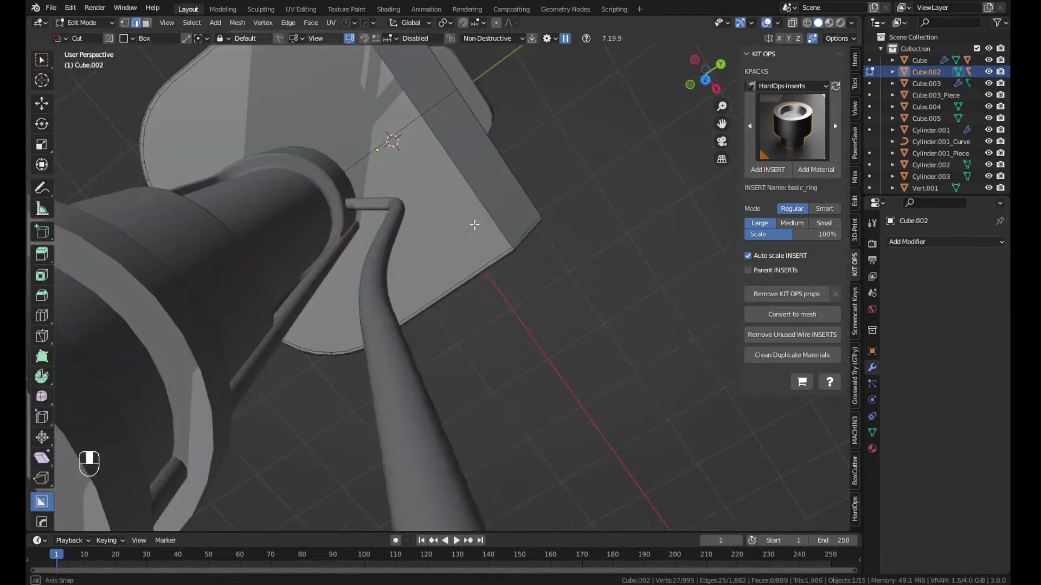
key("Tab")
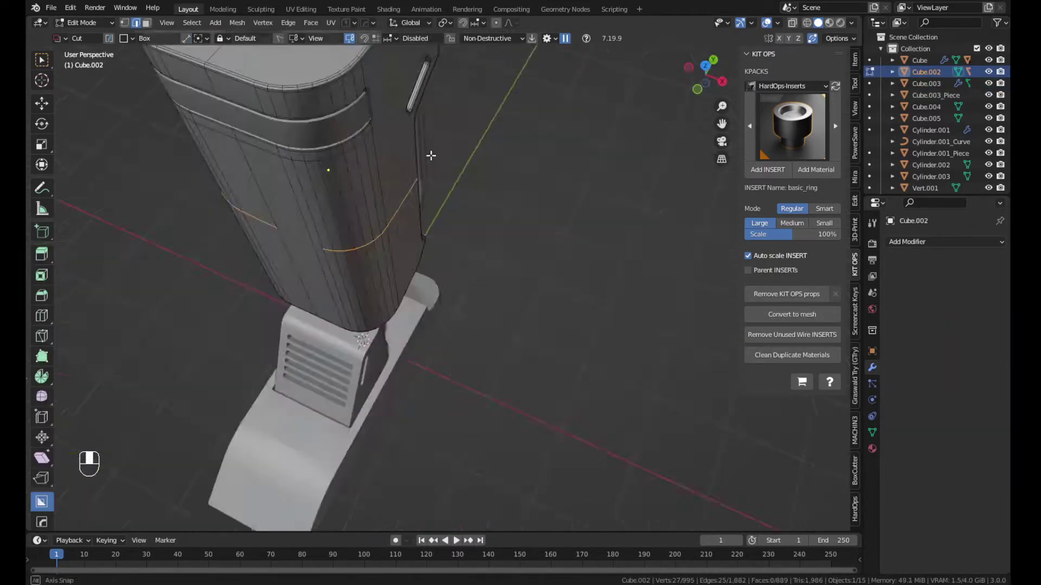
Cut connecting edges on the shin box's side face between the front band, the slanted slot and the recess
key("f")
key("Tab")
key("Tab")
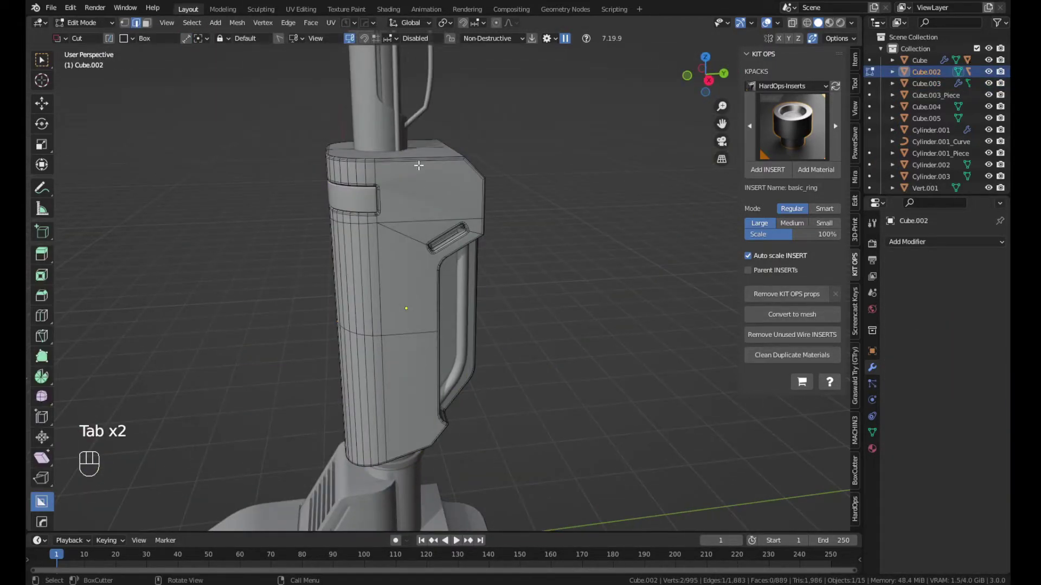
key("KP_3")
key("k")
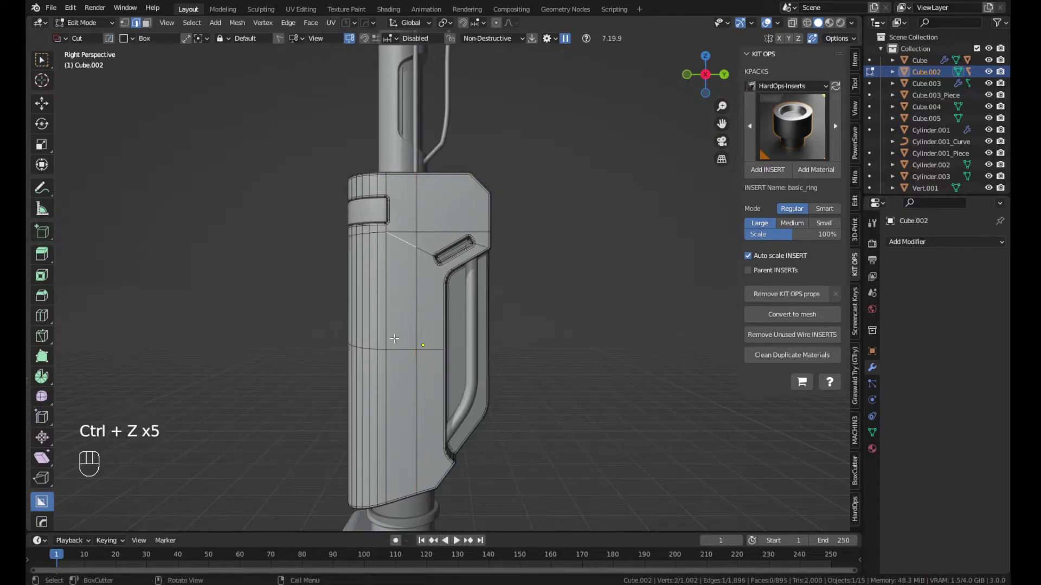
left_click(483, 215)
middle_click_drag(482, 216, 347, 254)
Restore the bevel on the shin box with HOps and save the file
key("q")
left_click(514, 266)
left_click(527, 250)
left_click(330, 228)
key("q")
left_click(402, 374)
middle_click_drag(402, 358, 545, 401)
scroll(374, 277, "down", 5)
key("ctrl+s")
scroll(418, 272, "down", 2)
scroll(511, 353, "up", 2)
Snap the 3D cursor to the lower end of the shin box and add a single vertex in the right orthographic view
left_click(545, 402)
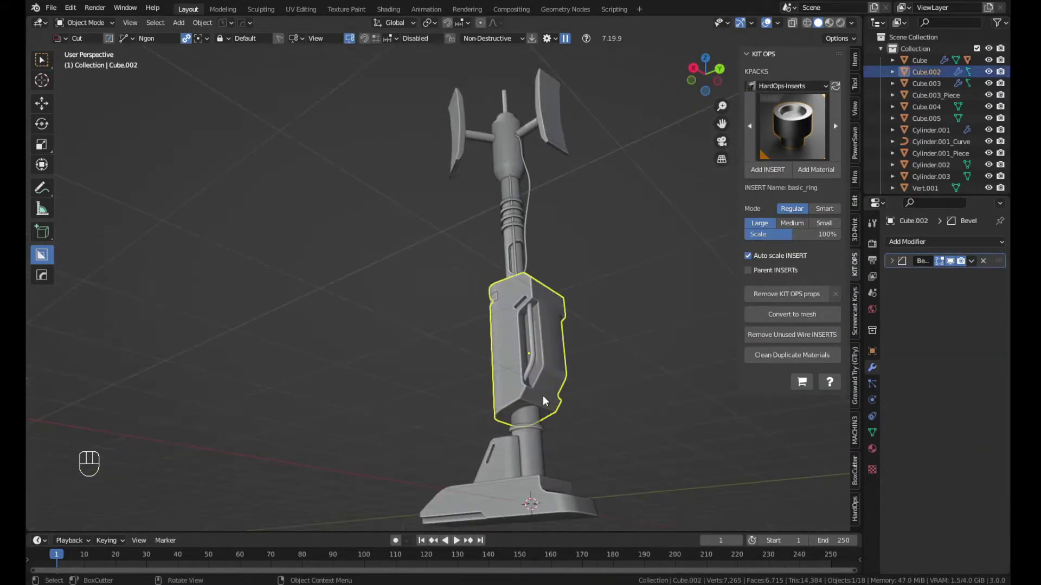
key("shift+s")
left_click(512, 465)
key("KP_3")
key("Tab")
left_click(512, 415)
key("KP_3")
key("KP_5")
key("shift+a")
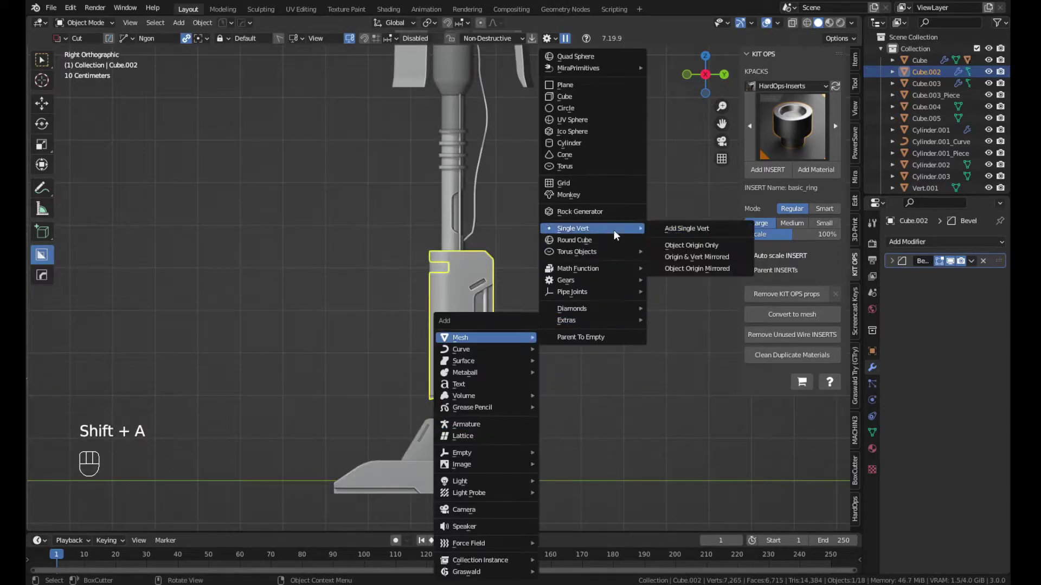
left_click(672, 231)
Extrude the vertex into a path from the shin box's rear down to the foot, round its corners and convert it into a cable
key("Tab")
left_click(467, 349)
key("Tab")
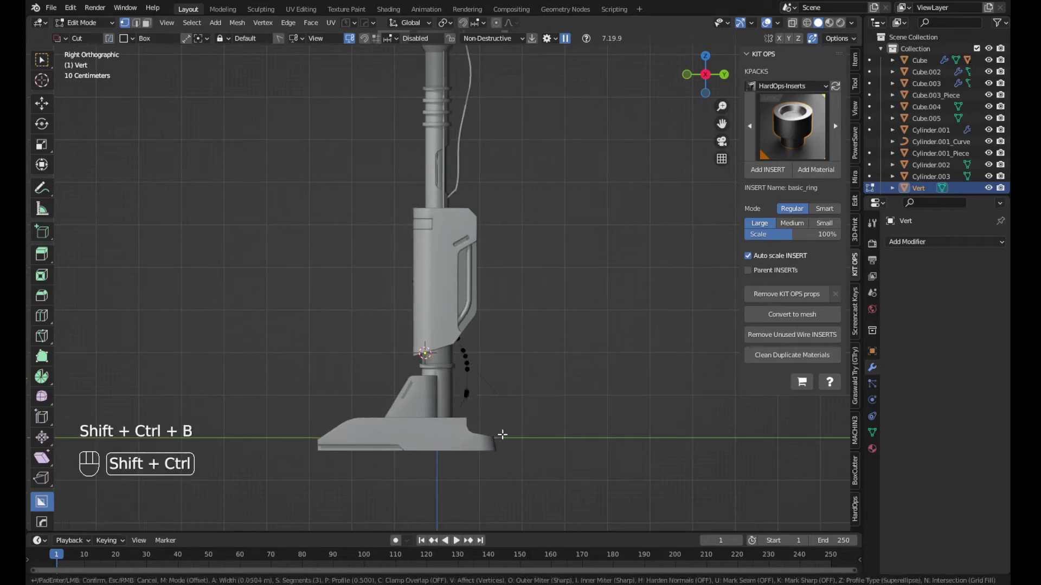
left_click(469, 316)
left_click(478, 327)
key("Tab")
middle_click_drag(478, 327, 459, 389)
left_click(590, 343)
Try to give the foot a material with the HOps Material Scroll
key("KP_5")
scroll(437, 341, "down", 3)
key("n")
scroll(353, 313, "up", 4)
middle_click_drag(353, 314, 522, 341)
key("alt+v")
left_click(522, 340)
left_click(467, 500)
key("q")
key("alt+m")
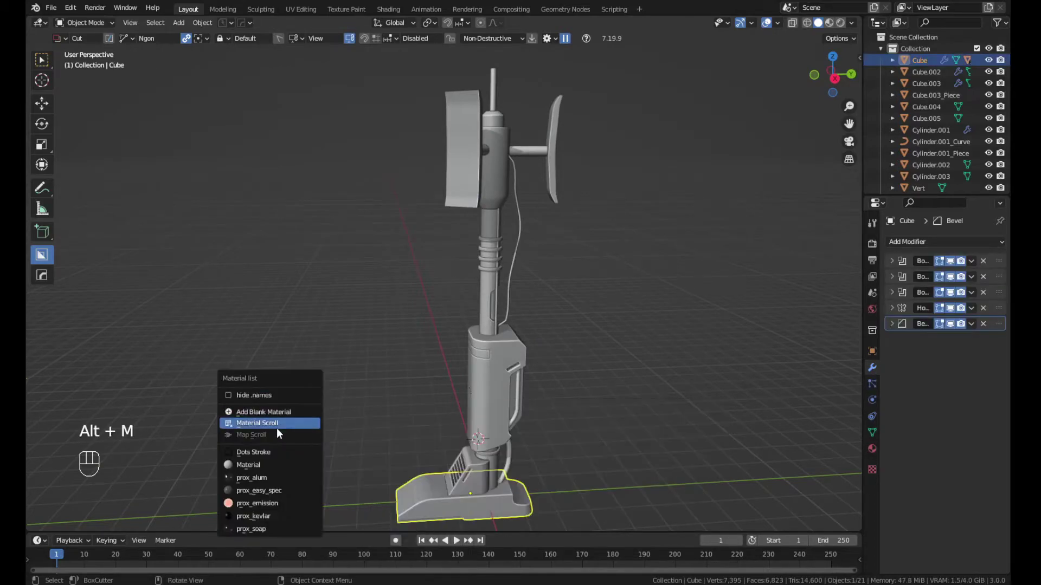
left_click(278, 428)
scroll(296, 428, "up", 2, "ctrl")
scroll(297, 430, "up", 2, "ctrl")
left_click(297, 431)
Switch the viewport to Material Preview and show the material properties
scroll(567, 394, "down", 2)
left_click(567, 395)
key("z")
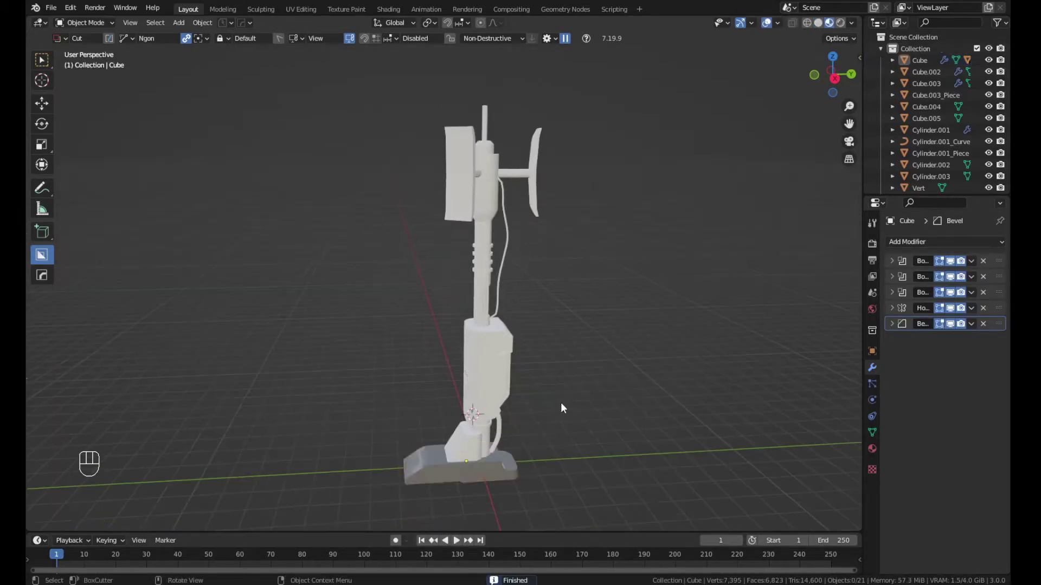
middle_click_drag(567, 394, 672, 401)
scroll(672, 401, "up", 3)
left_click(872, 449)
scroll(714, 242, "up", 2)
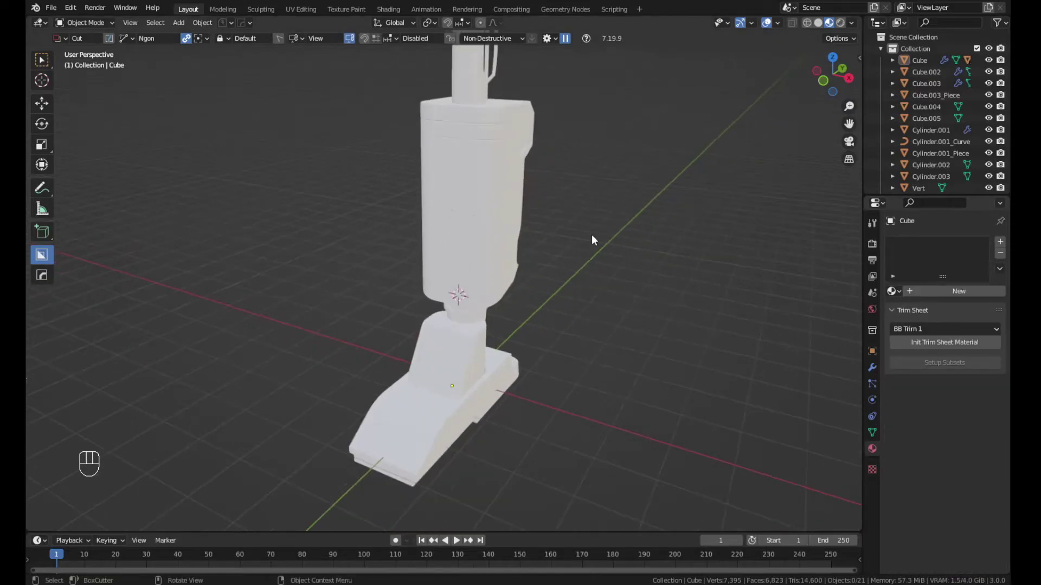
Import the cw Metal materials Titanium-shiny and Steel-distressed from KIT OPS onto the foot
key("n")
left_click(791, 125)
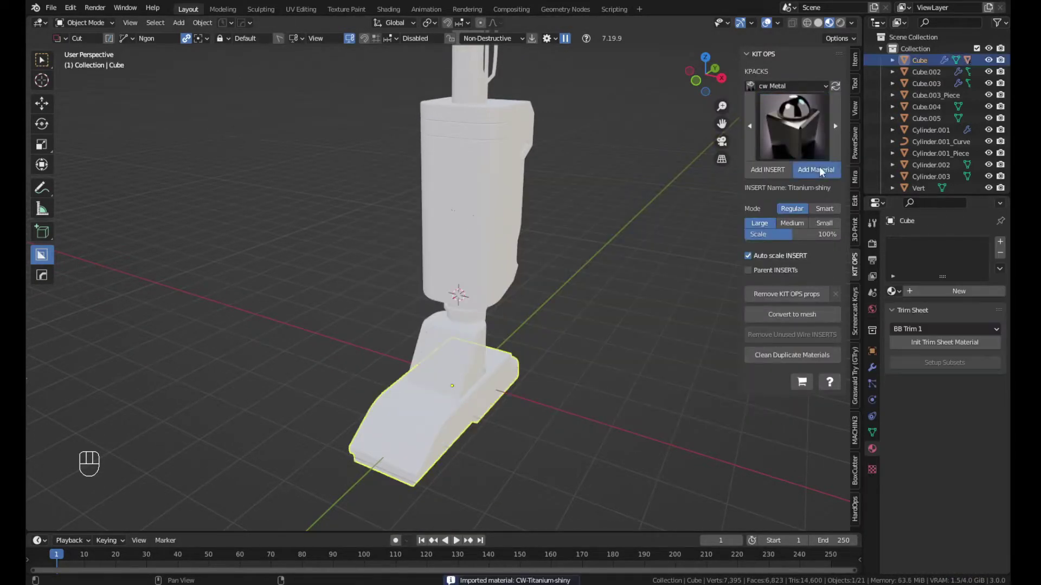
left_click(815, 169)
middle_click_drag(542, 379, 581, 425)
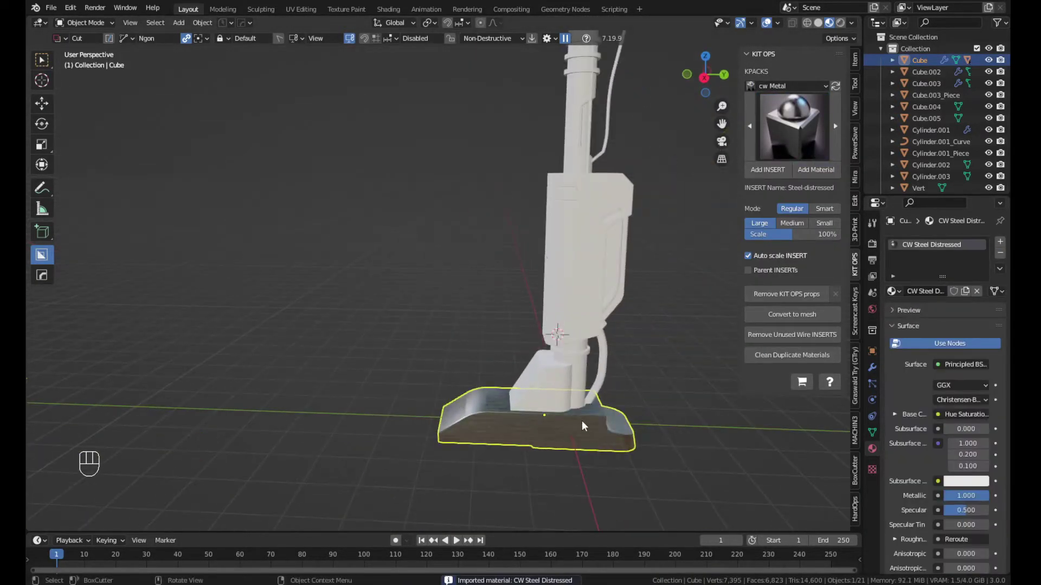
Assign the prox_alum material to the foot and darken its base color
key("alt+m")
left_click(655, 356)
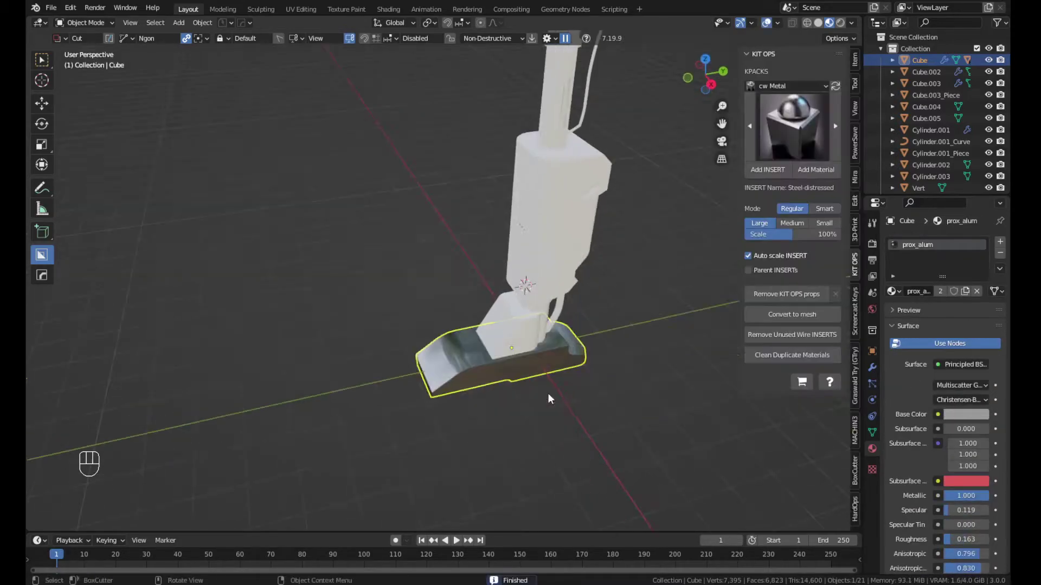
middle_click_drag(444, 347, 464, 379)
left_click(464, 378)
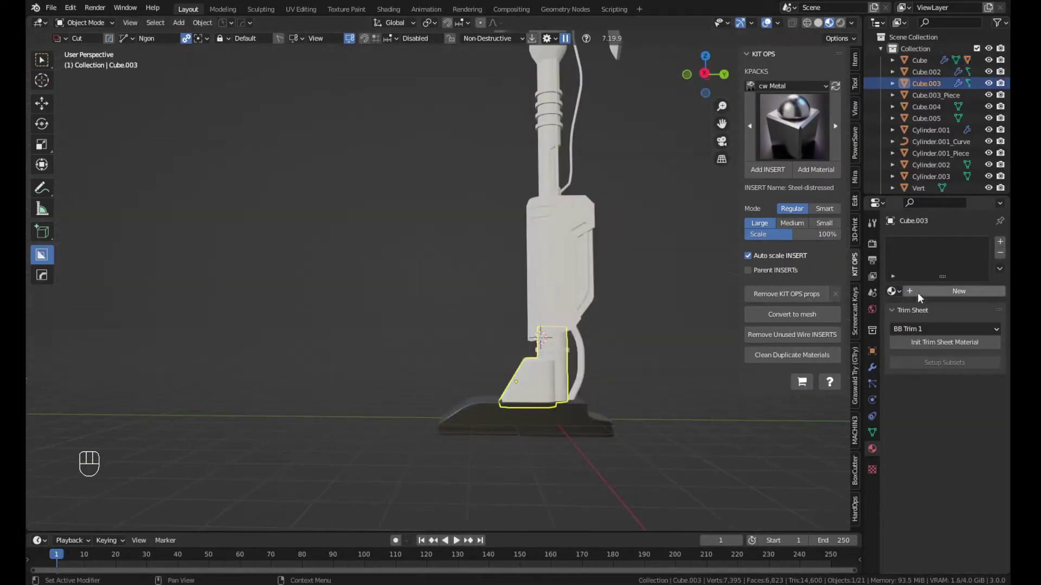
Assign existing metal materials to the ankle block and shin box, using prox_alum for the shin box's front band
middle_click_drag(542, 281, 495, 288)
left_click(575, 244)
left_click(892, 291)
left_click(813, 330)
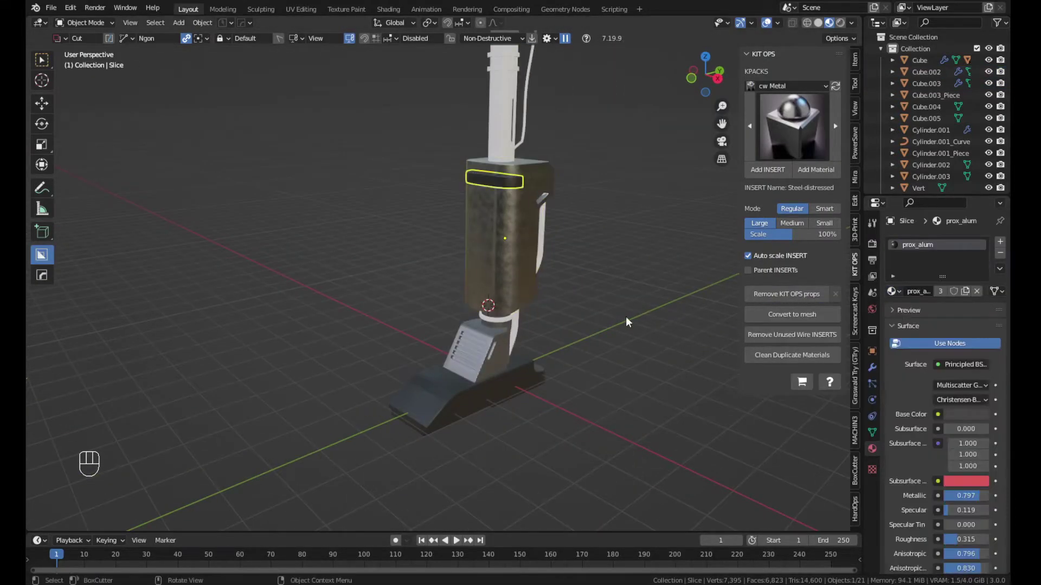
middle_click_drag(528, 219, 575, 303)
Load the KO-Plastic-Paint pack in KIT OPS and apply sy_dark_shiny to the lower rear cable, showing its nodes in the Shading workspace
left_click(935, 95)
left_click(786, 86)
left_click(766, 269)
middle_click_drag(542, 271, 575, 282)
left_click(604, 379)
left_click(891, 291)
left_click(801, 320)
left_click(388, 9)
scroll(426, 509, "up", 2)
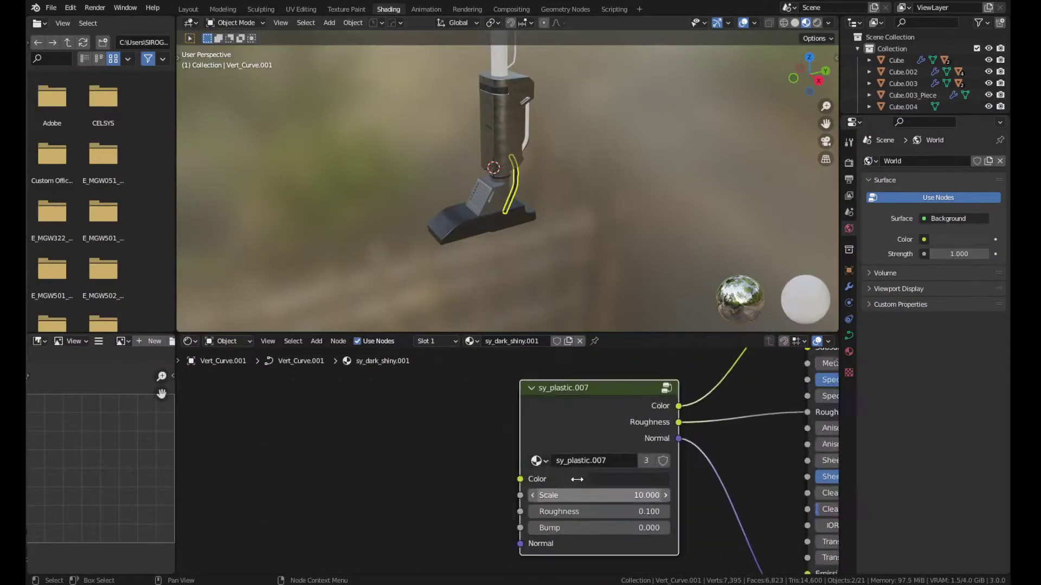
Apply sy_green_matte to the lower rear cable and recolor its plastic node to a near-black grey
left_click(188, 9)
left_click(785, 295)
left_click(388, 10)
left_click(616, 424)
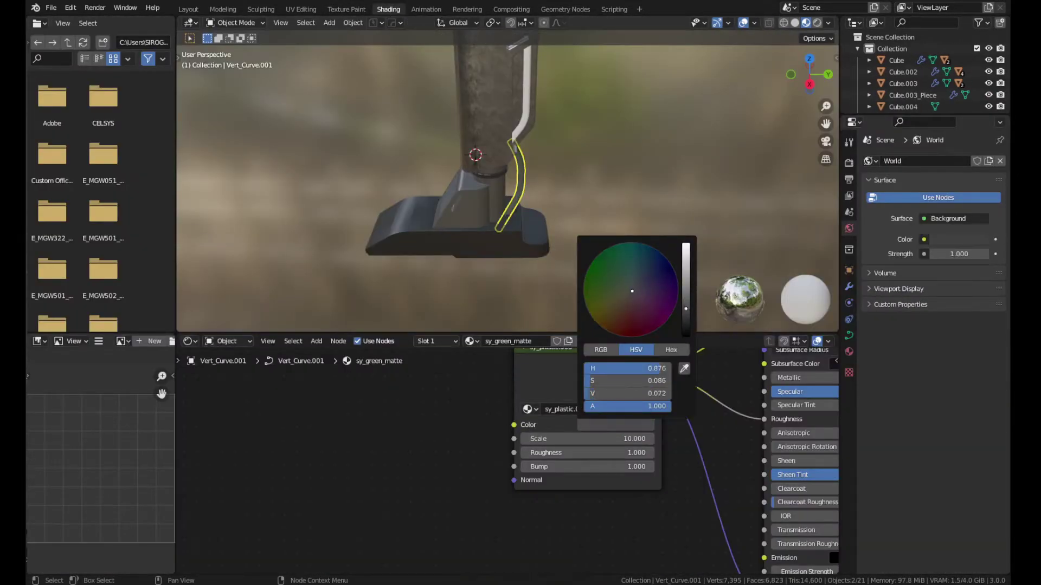
Assign an existing material to the pipe in the shin box's recess and return to the Layout workspace
left_click(525, 103)
left_click(849, 352)
left_click(870, 210)
scroll(802, 329, "down", 10)
left_click(802, 329)
left_click(188, 10)
Assign the CW-Titanium-shiny material to the upper shaft
middle_click_drag(520, 347, 543, 343)
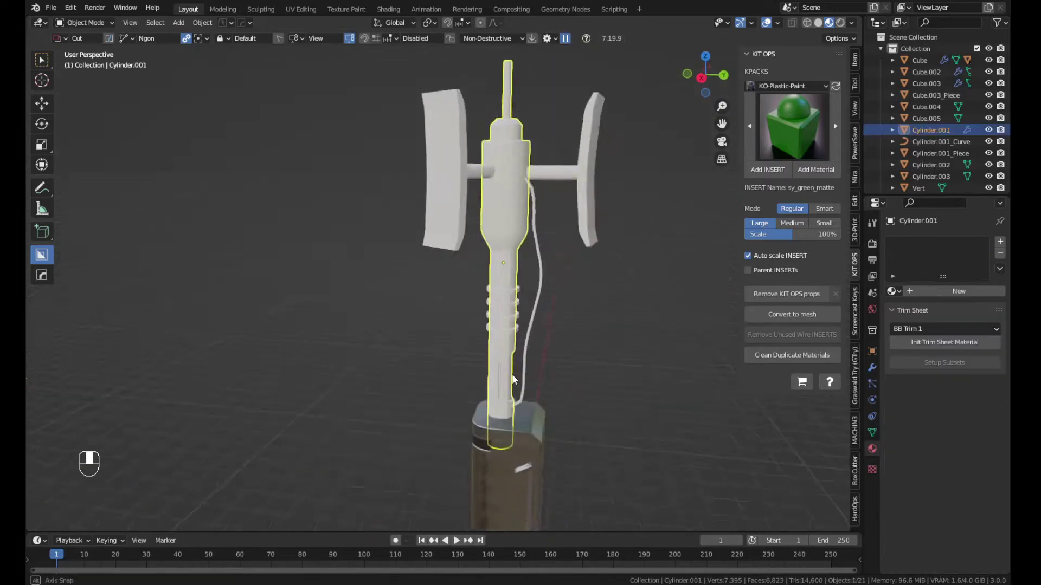
left_click(515, 433)
left_click(388, 9)
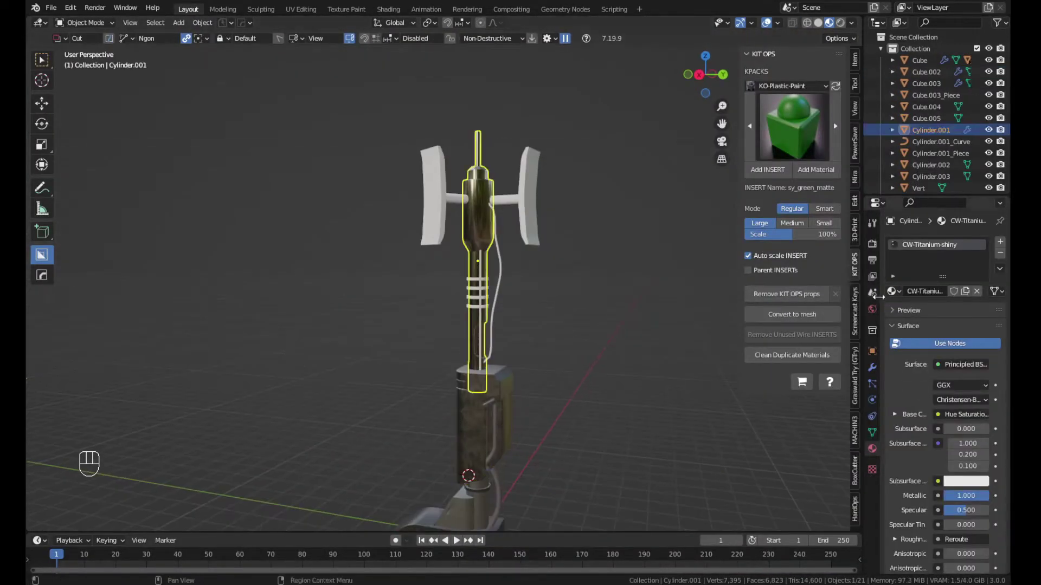
Assign an existing metal material to the rings around the shaft
middle_click_drag(466, 347, 542, 347)
left_click(485, 484)
left_click(483, 283)
left_click(892, 291)
left_click(857, 342)
Assign existing materials to the hanging cable and the cylindrical arms that hold the curved plates
left_click(547, 347)
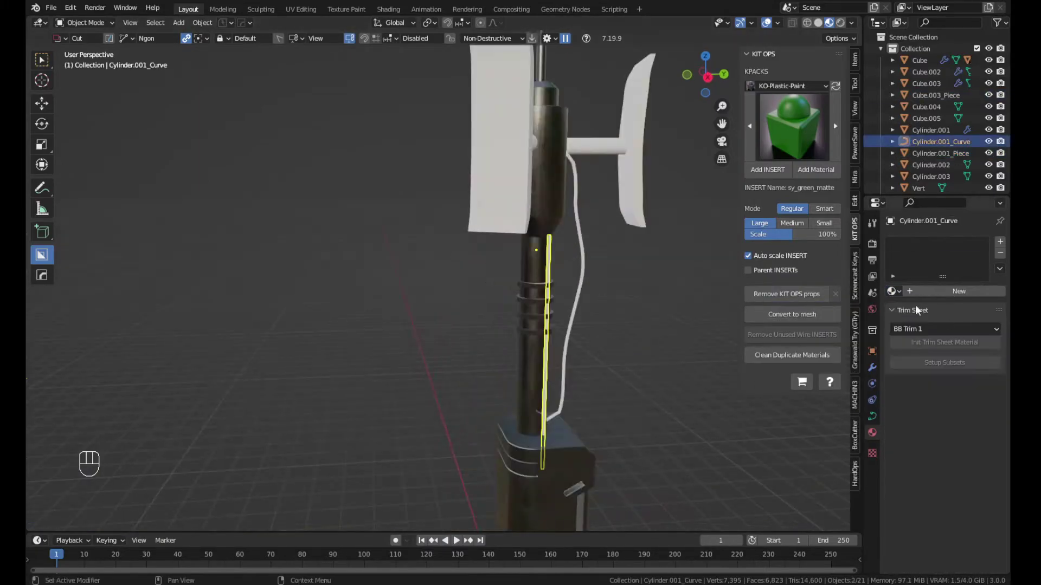
left_click(388, 9)
scroll(553, 232, "down", 3)
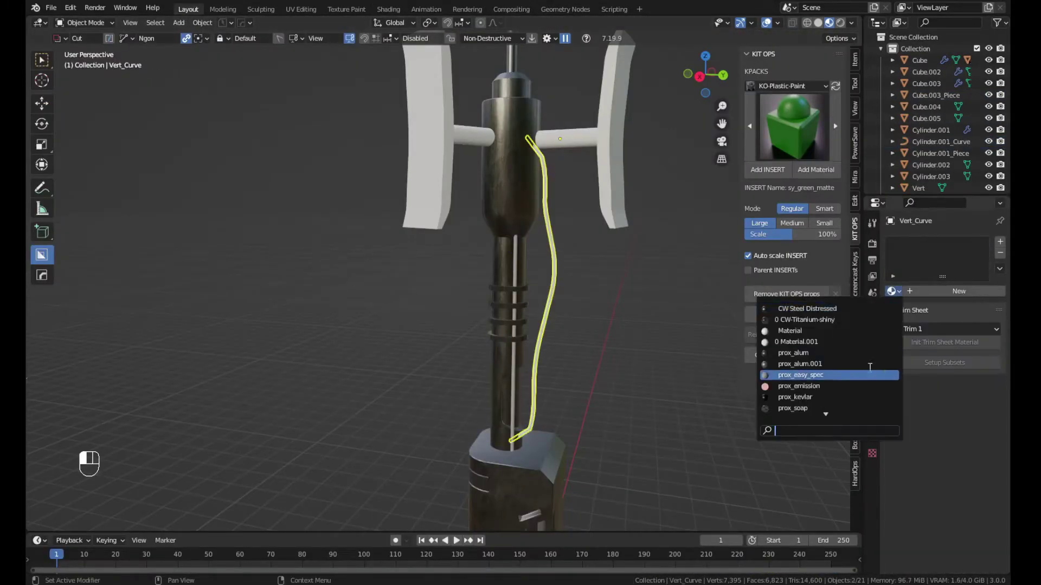
left_click(867, 387)
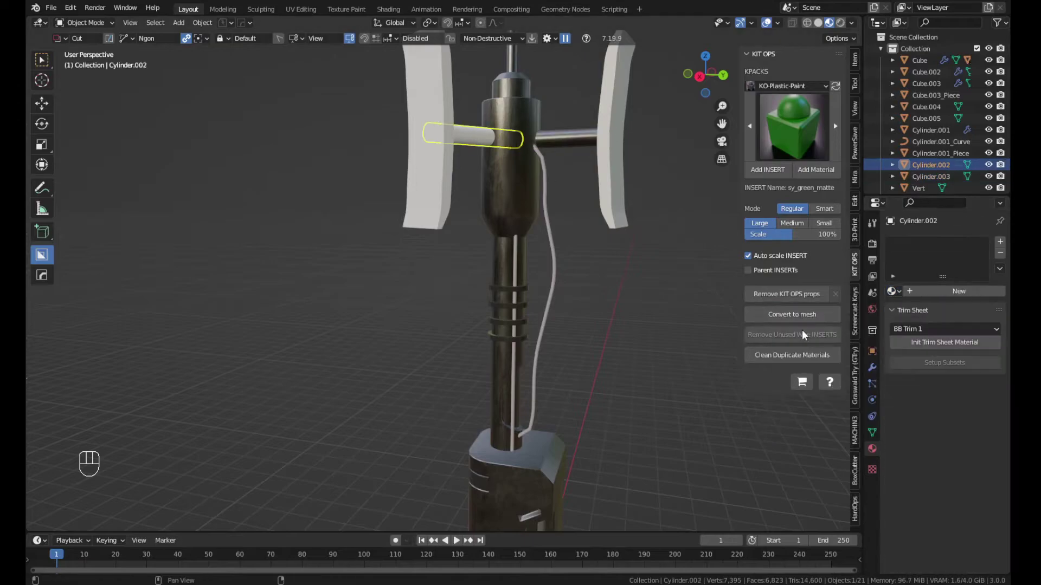
Bevel the curved plates' edges with HOps
left_click(439, 298)
middle_click_drag(439, 298, 497, 290)
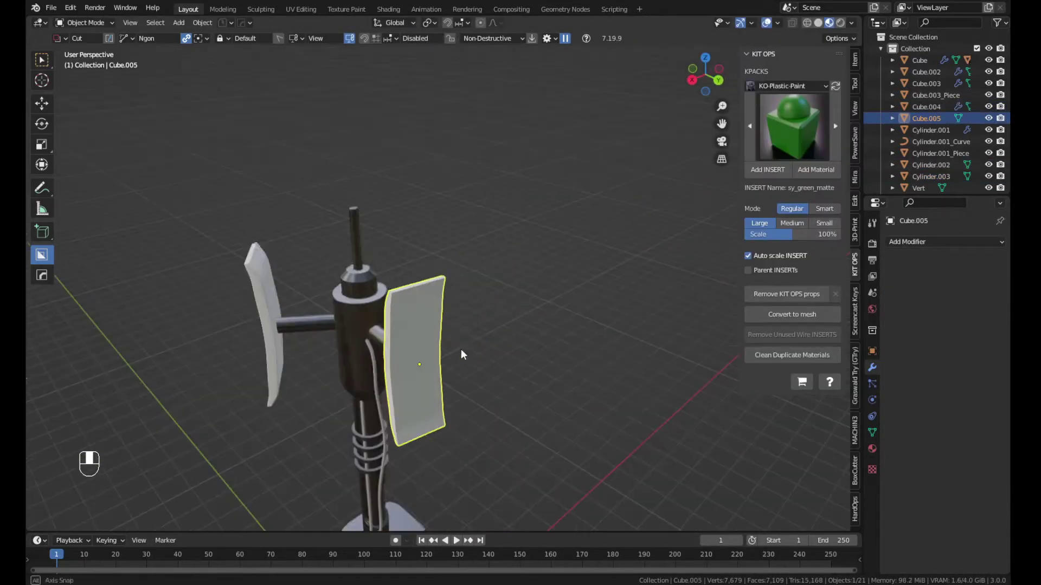
key("shift+q")
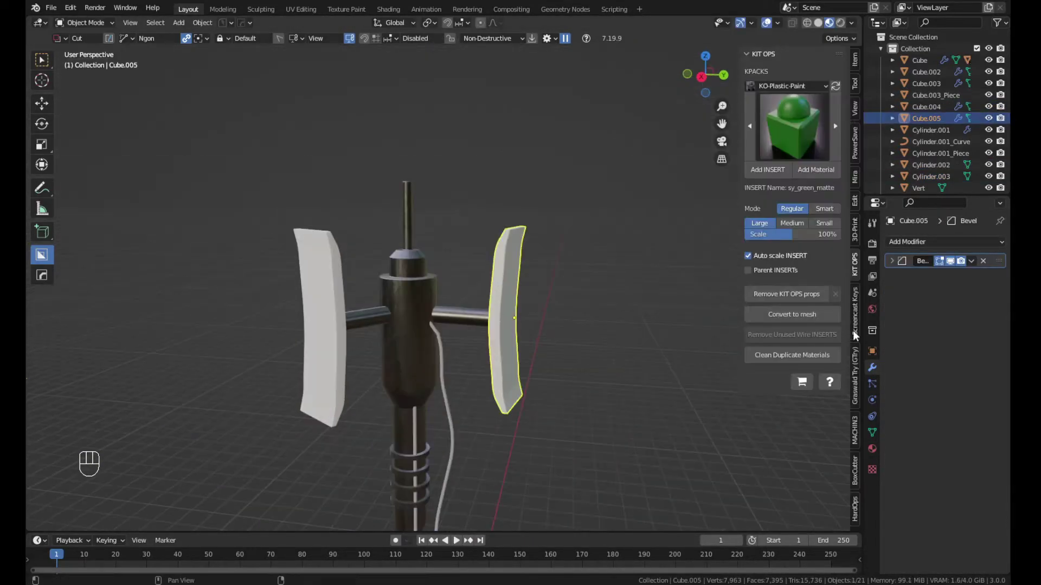
Draw a tapered BoxCutter Ngon inset at the lower end of the curved plate in orthographic view
key("KP_3")
key("KP_5")
key("ctrl+d")
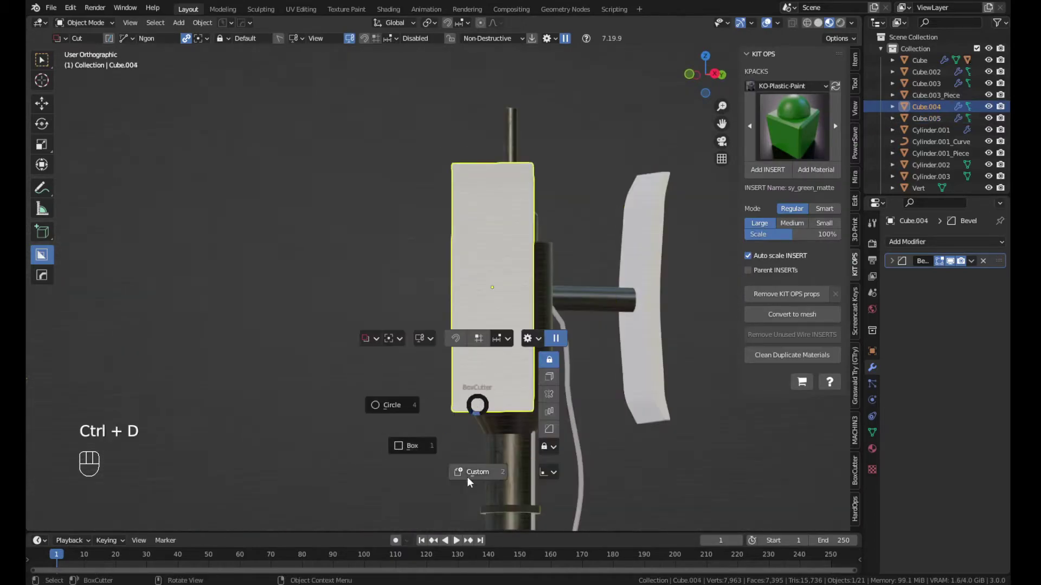
middle_click_drag(517, 355, 515, 397)
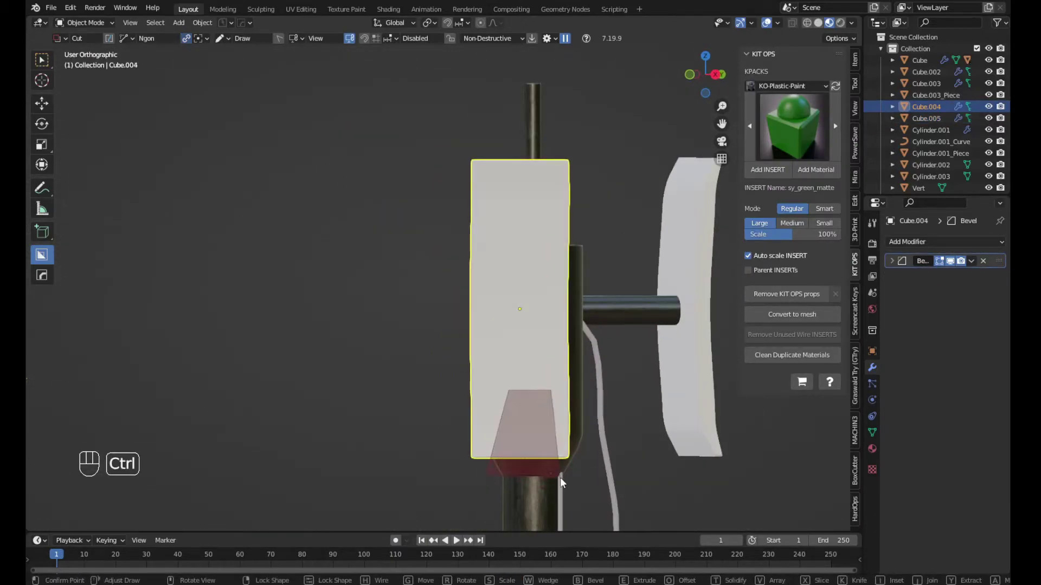
right_click(455, 473)
mouse_move(539, 459)
middle_mouse_down()
mouse_move(456, 473)
mouse_move(480, 457)
middle_mouse_up()
scroll(480, 457, "down", 1)
scroll(479, 457, "up", 1)
left_click_drag(470, 458, 485, 339, "ctrl")
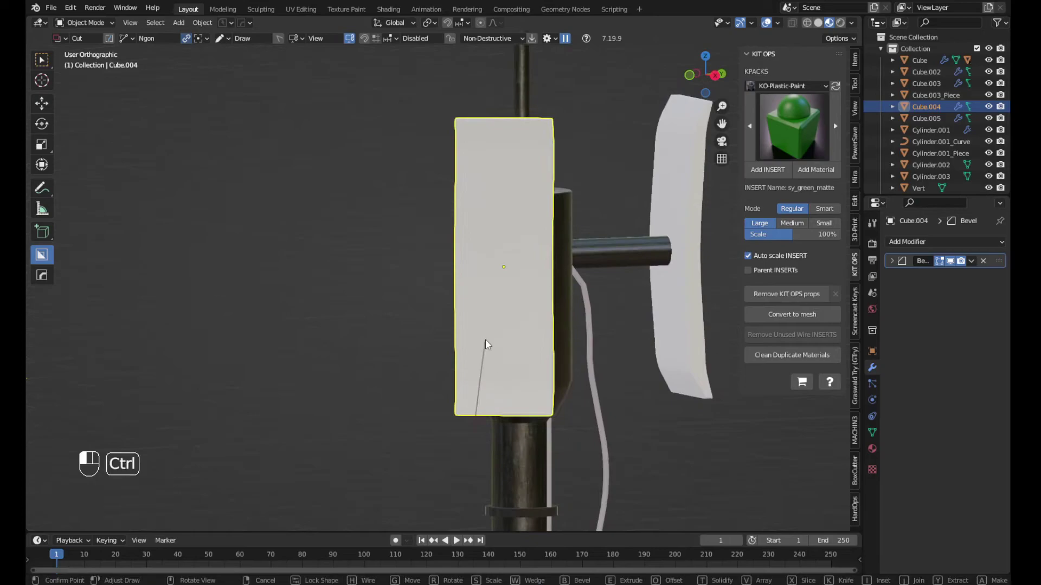
middle_click_drag(546, 432, 442, 464)
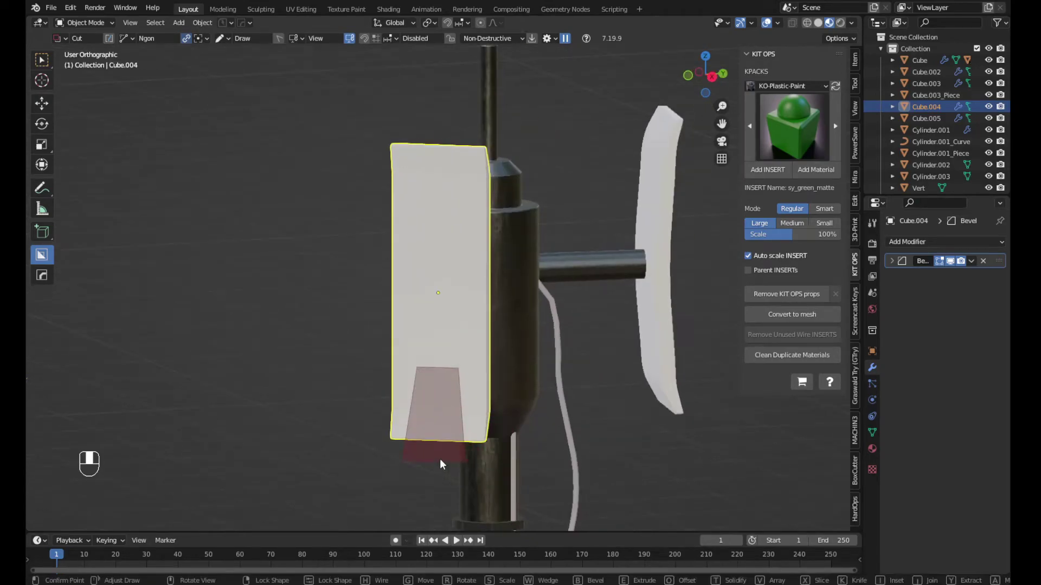
left_click(461, 413)
Cut the tapered inset with rounded corners into the curved plate's lower end and shift it along its local X axis
mouse_move(461, 413)
middle_mouse_down()
mouse_move(369, 420)
mouse_move(458, 409)
middle_mouse_up()
key("g")
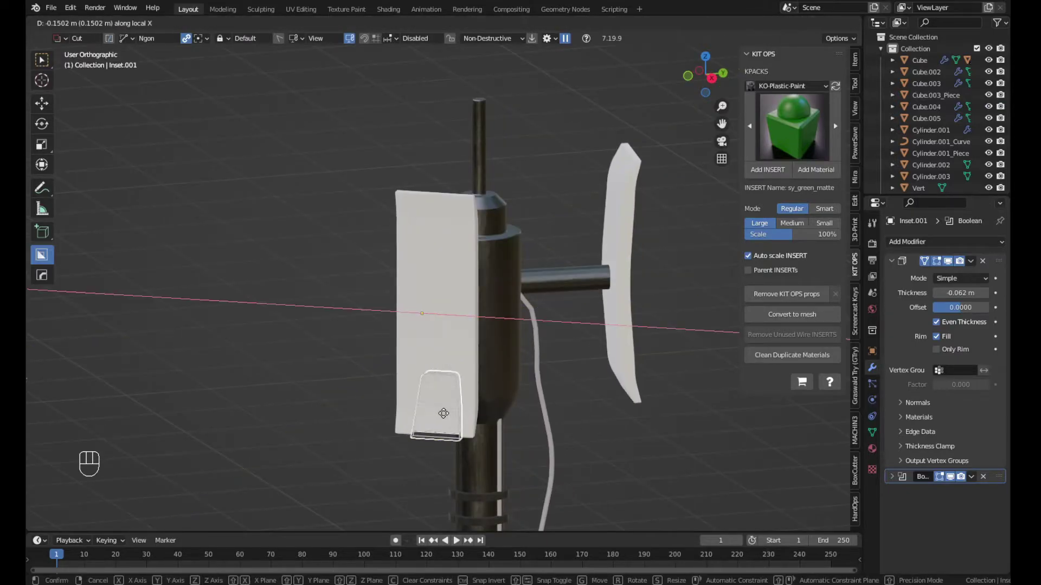
left_click(443, 413)
key("q")
left_click(402, 262)
key("g")
left_click(418, 299)
Cut a matching tapered inset at the lower end of the opposite curved plate, bevel it and move it into position
middle_click_drag(418, 299, 266, 370)
key("h")
middle_click_drag(291, 322, 243, 328)
key("b")
mouse_move(297, 423)
middle_mouse_down()
mouse_move(302, 437)
mouse_move(310, 428)
middle_mouse_up()
left_click(302, 442)
key("q")
left_click(255, 382)
left_click(268, 422)
key("g")
left_click(276, 414)
Add the sy_dark_matte material from the KO-Plastic-Paint pack to one curved plate
middle_click_drag(317, 388, 542, 423)
left_click(528, 304)
left_click(794, 127)
left_click(628, 206)
left_click(815, 170)
Assign the existing sy_dark_matte material to the other curved plate
left_click(205, 255)
left_click(872, 449)
left_click(893, 292)
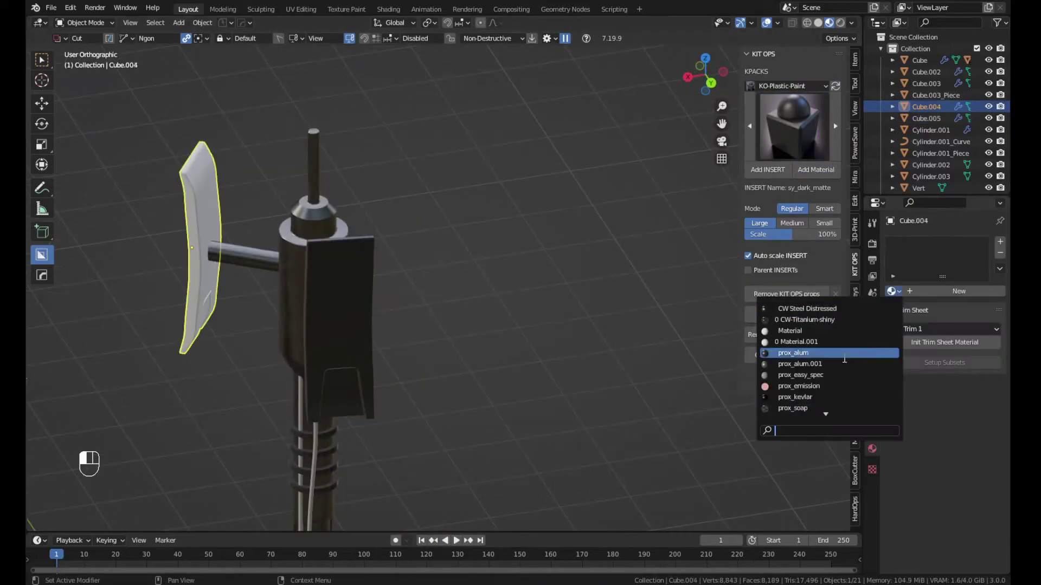
left_click(808, 386)
Change the plastic node colour of the sy_dark_matte material to a lighter grey
left_click(388, 9)
left_click(547, 474)
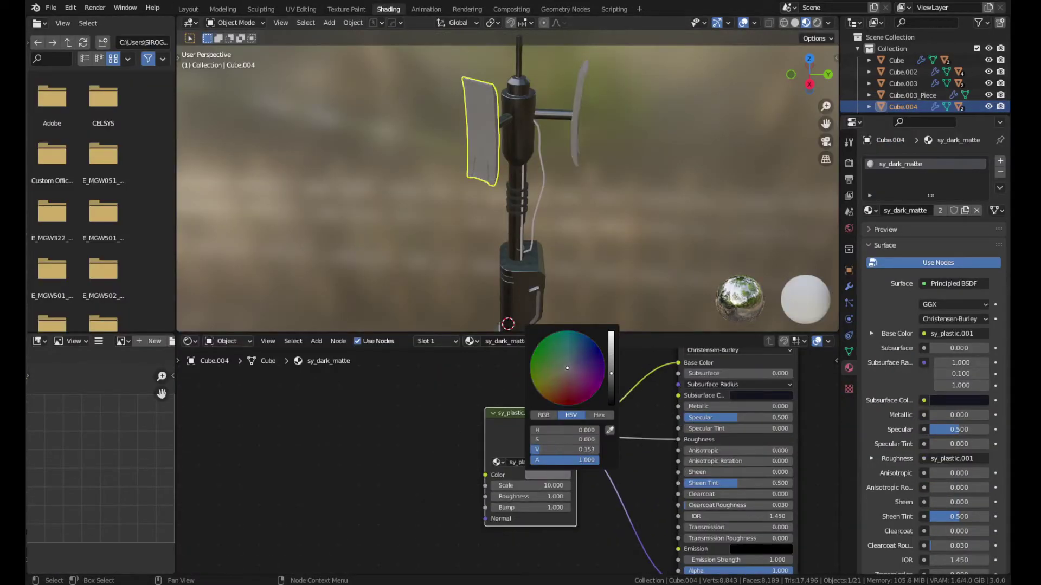
left_click(188, 9)
Insert the MS - Bolts Vol. 01 Bolt_07 decal and place it near the upper outer corner of the large block
key("n")
mouse_move(426, 296)
middle_mouse_down()
mouse_move(439, 301)
mouse_move(430, 360)
middle_mouse_up()
left_click(418, 465)
key("d")
left_click(529, 400)
scroll(454, 403, "up", 4)
key("g")
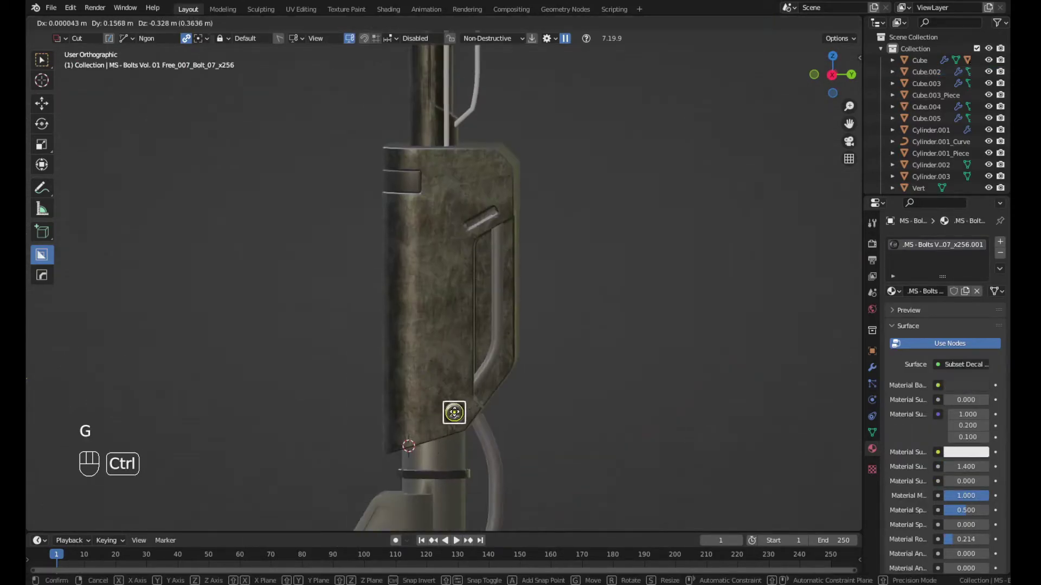
left_click(490, 167)
Project the bolt decal onto the block and match its material to CW Steel Distressed
scroll(505, 151, "up", 2)
key("q")
key("v")
key("d")
key("d")
key("d")
left_click(401, 175)
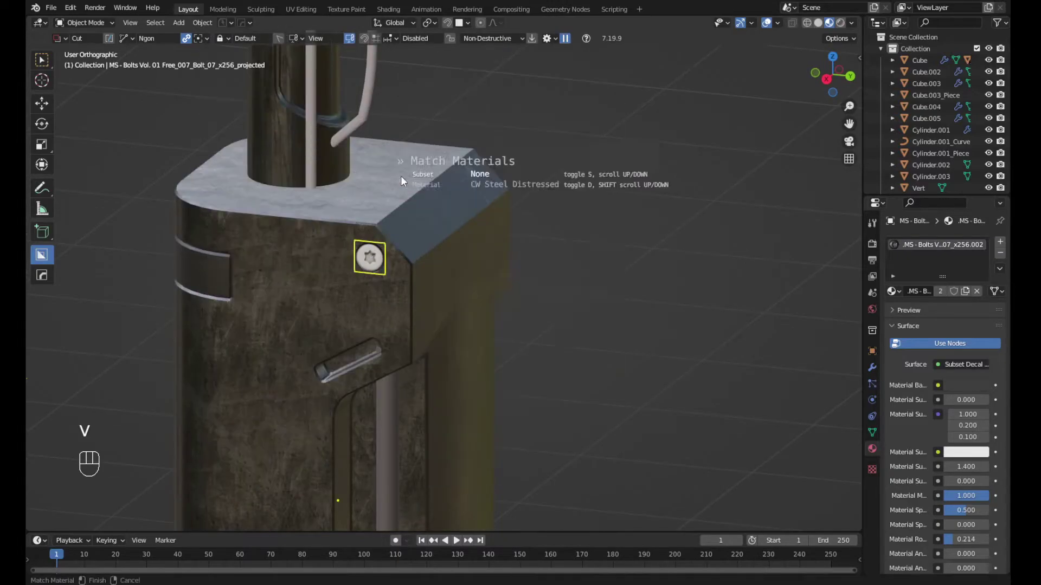
left_click(434, 278)
Add a matching bolt decal at the block's lower corner and mirror the bolts to the opposite side
middle_click_drag(434, 277, 332, 374)
left_click(472, 404)
key("v")
left_click(336, 326)
key("alt+x")
middle_click_drag(336, 325, 345, 193)
Add a loop cut around the upper cylinder between the plates and bevel it into a band about 0.1 m wide
left_click(371, 136)
key("Tab")
middle_click_drag(372, 135, 450, 207, "ctrl")
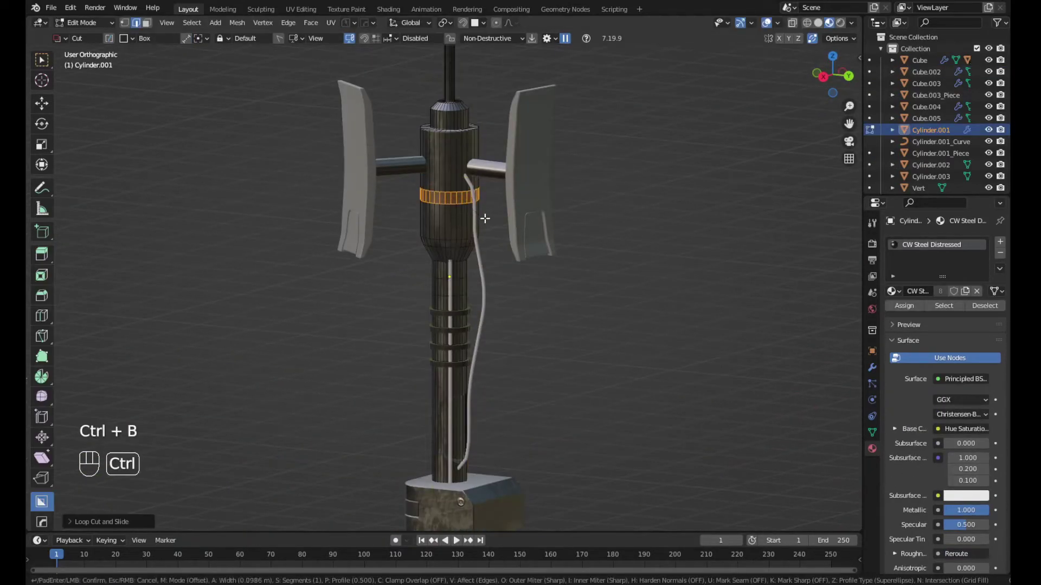
scroll(484, 218, "up", 3)
key("v")
left_click(623, 183, "alt")
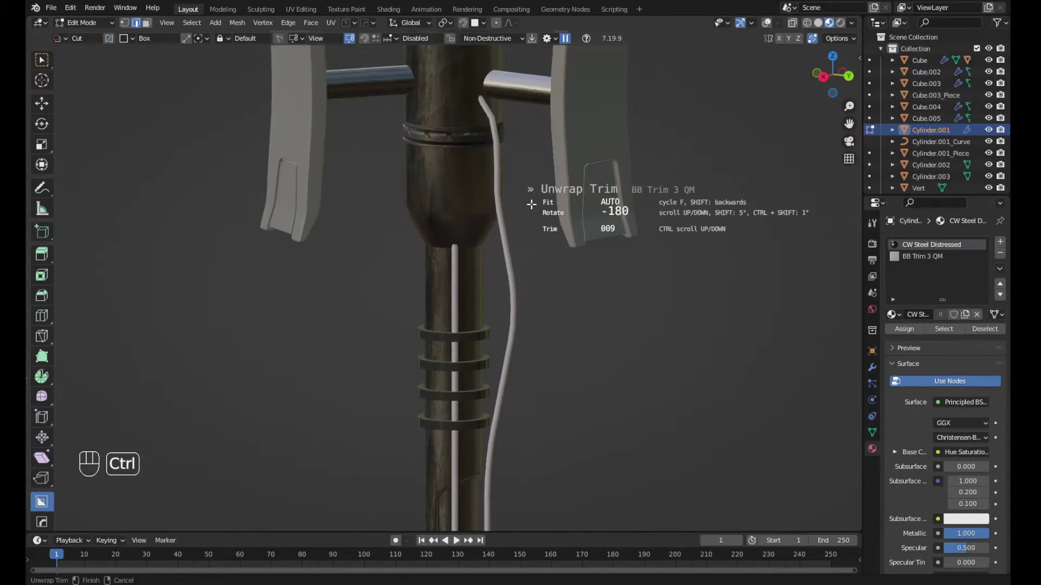
right_click(532, 204)
key("v")
left_click(256, 219, "alt")
right_click(451, 203)
scroll(448, 167, "up", 2)
middle_click_drag(449, 167, 453, 332, "shift")
key("v")
left_click(233, 363, "alt")
right_click(466, 255)
key("v")
left_click(222, 282)
right_click(279, 281)
Unwrap the beveled band around the upper cylinder to a trim from BB Trim 4 QM
key("v")
left_click(488, 321, "alt")
left_click(480, 301)
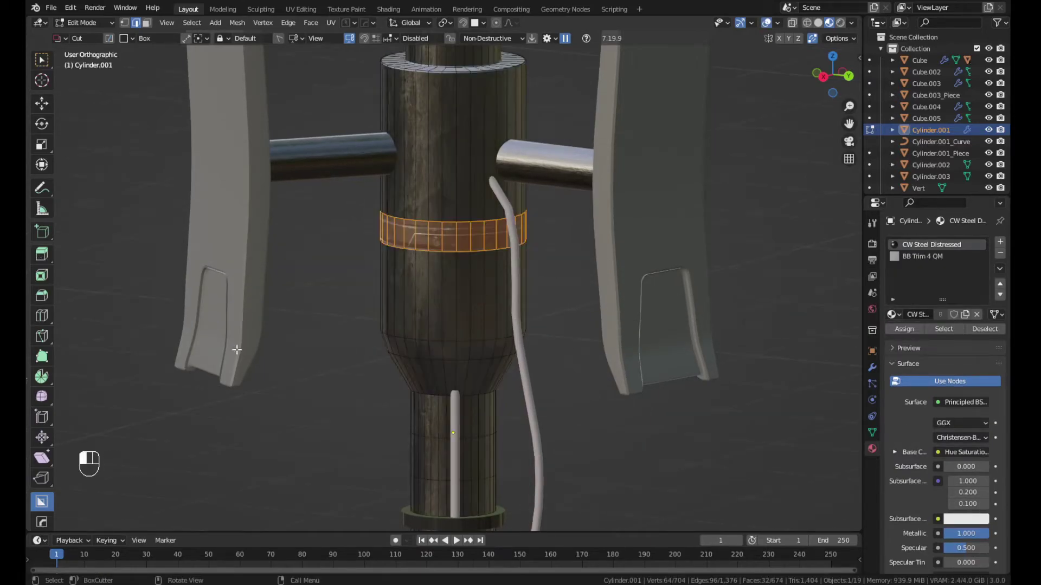
key("Tab")
Unwrap the foot's front end face to a trim from BB Trim 2 QM
scroll(438, 366, "down", 3)
middle_click_drag(437, 365, 447, 447)
left_click(447, 448)
key("Tab")
scroll(446, 447, "up", 3)
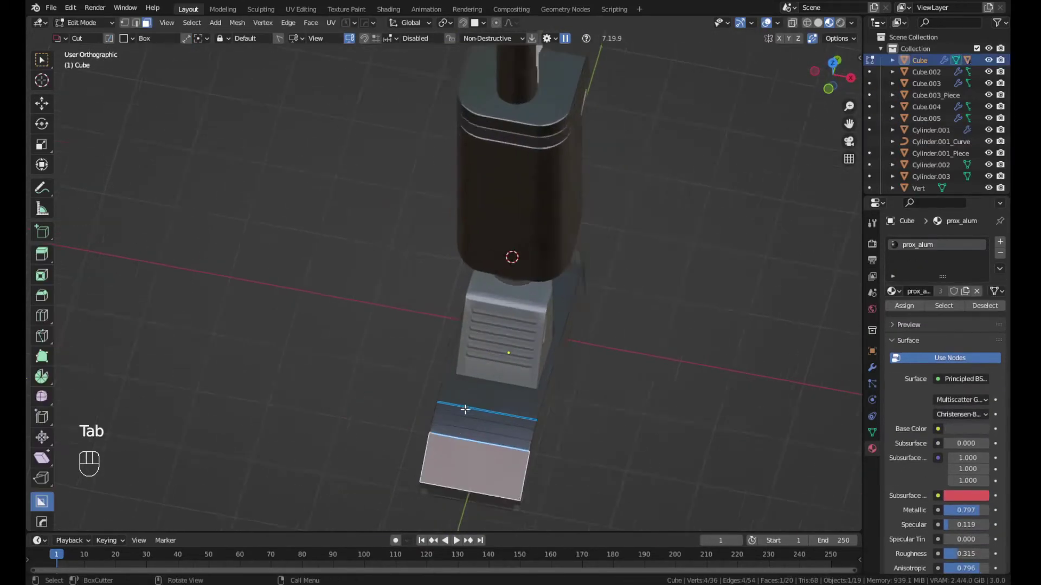
key("v")
left_click(583, 363, "alt")
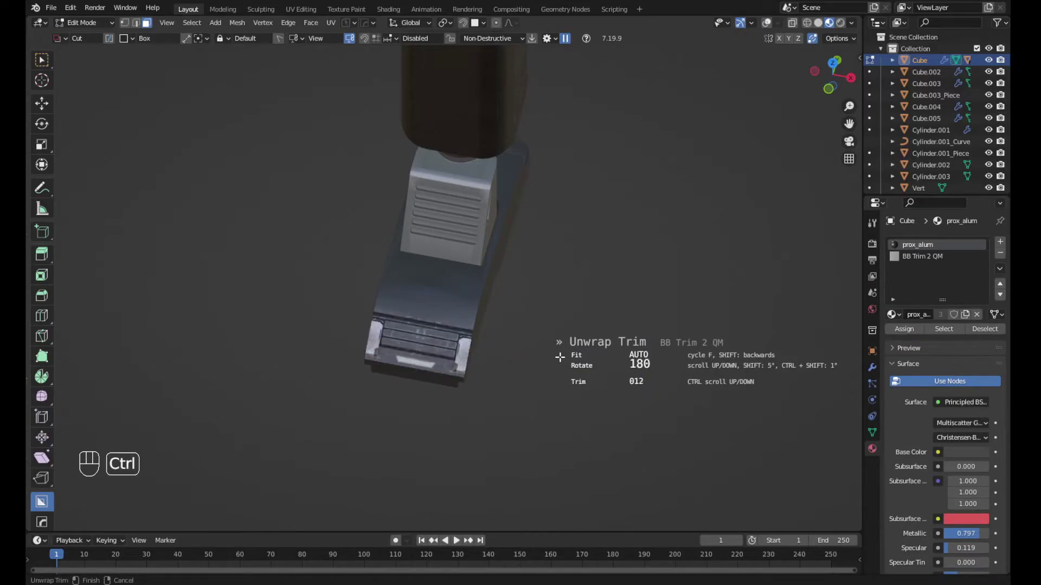
left_click(548, 340)
key("Tab")
Try to select a continuous path of faces around the large block below its upper band
scroll(548, 340, "down", 3)
middle_click_drag(548, 341, 485, 417)
key("Tab")
scroll(561, 248, "up", 4)
left_click(675, 242)
middle_click_drag(657, 276, 418, 278)
left_click(659, 244, "ctrl")
left_click(523, 296, "alt")
key("ctrl+z")
key("ctrl+z")
scroll(417, 279, "up", 4)
left_click(418, 279, "ctrl")
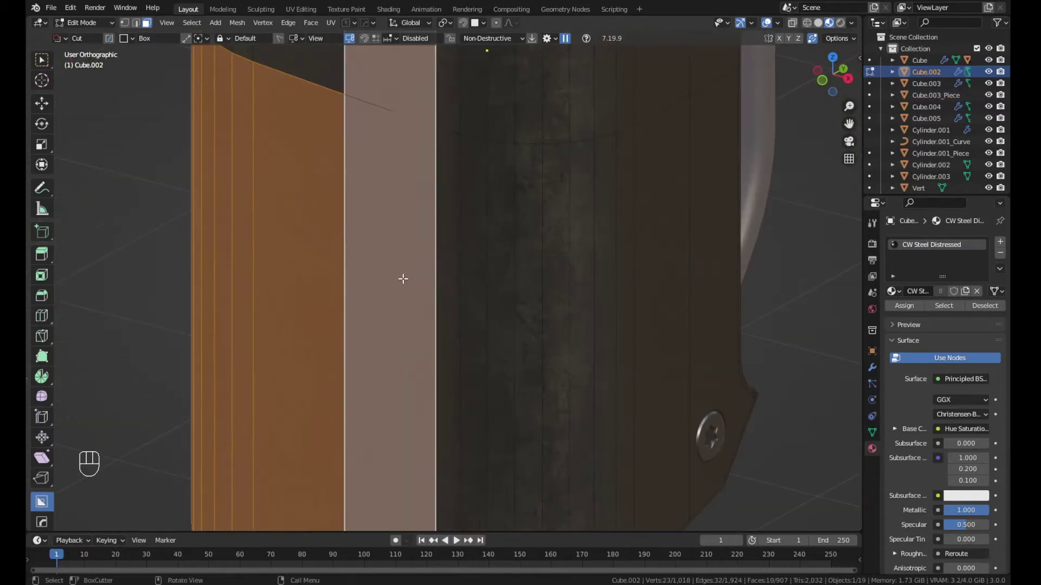
scroll(416, 217, "down", 3)
key("2")
left_click(418, 188)
key("3")
middle_click_drag(419, 211, 530, 214)
left_click(531, 214, "alt")
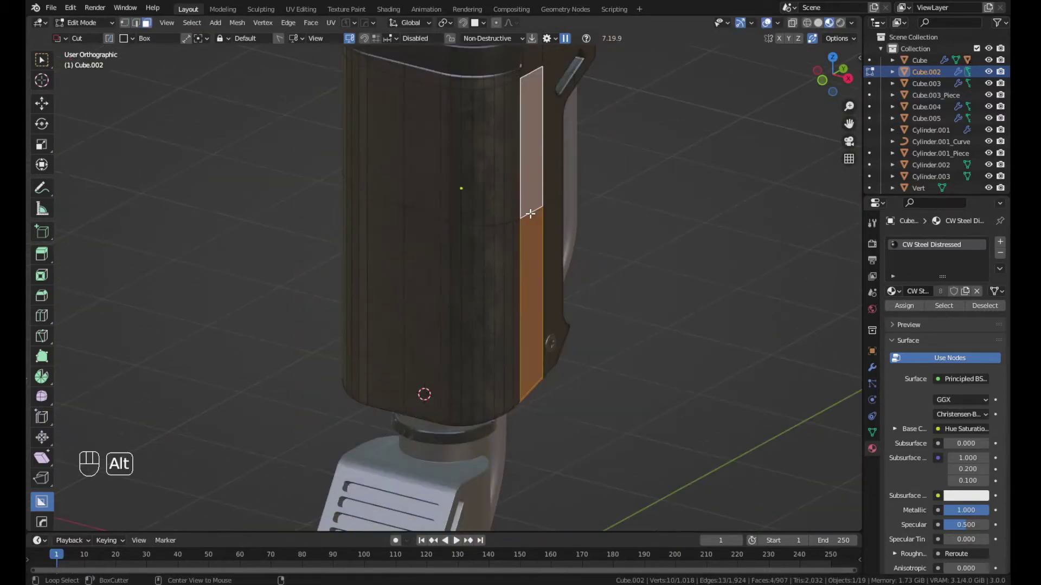
Dissolve the extra horizontal edges that split the vertical faces around the large block
middle_click_drag(441, 223, 486, 218)
left_click(276, 269)
scroll(276, 267, "up", 4)
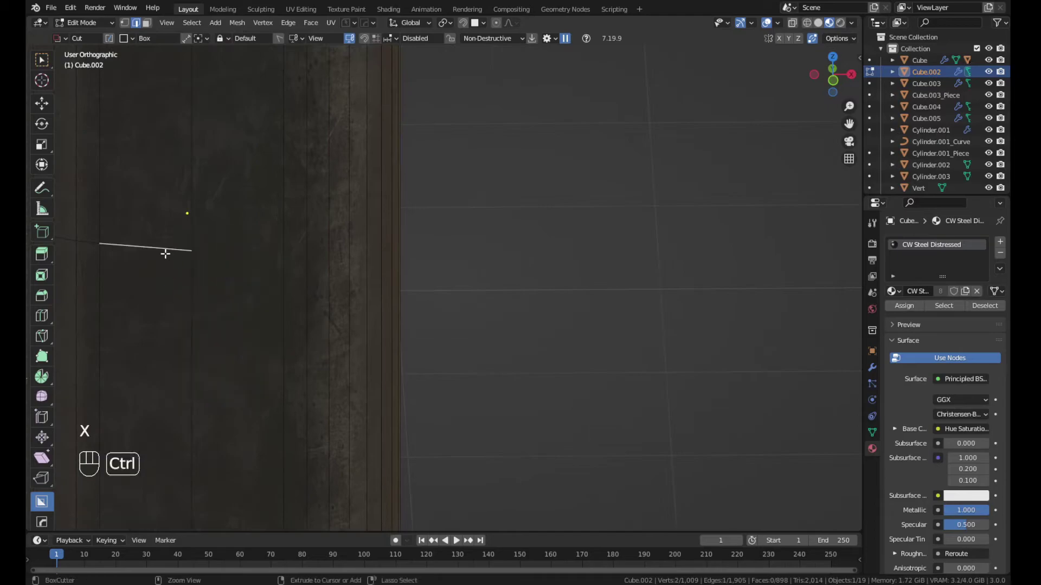
key("ctrl+x")
scroll(165, 254, "down", 3)
middle_click_drag(165, 254, 228, 259)
left_click(274, 272)
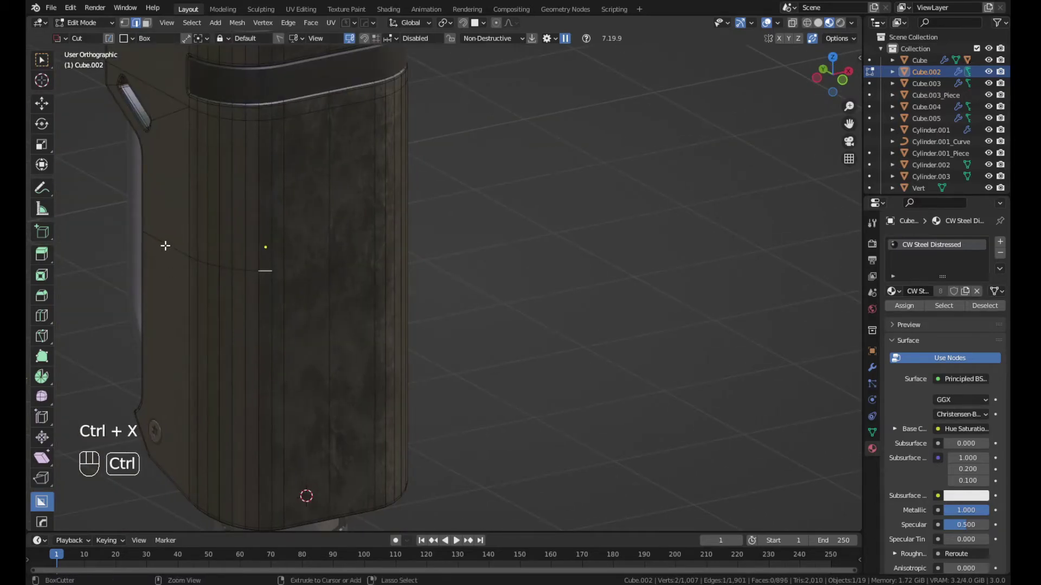
left_click(166, 246, "ctrl")
key("ctrl+x")
key("Tab")
left_click(725, 331)
left_click(645, 337)
left_click(251, 337, "ctrl")
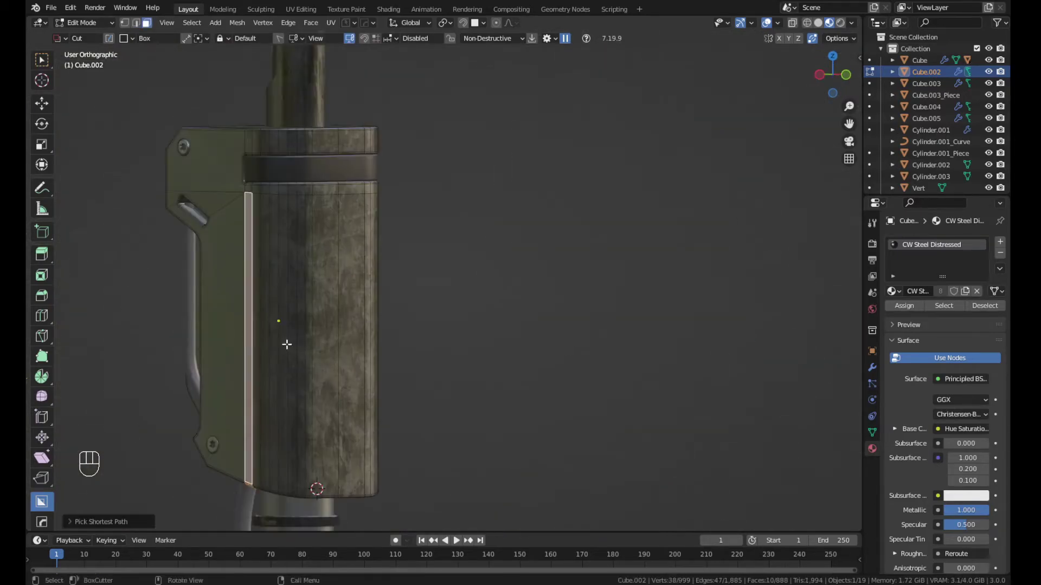
middle_click_drag(251, 337, 564, 391)
right_click(488, 403)
key("ctrl+z")
Select the tall vertical faces one by one around the rounded side of the large block
scroll(565, 374, "down", 3)
middle_click_drag(675, 434, 639, 400)
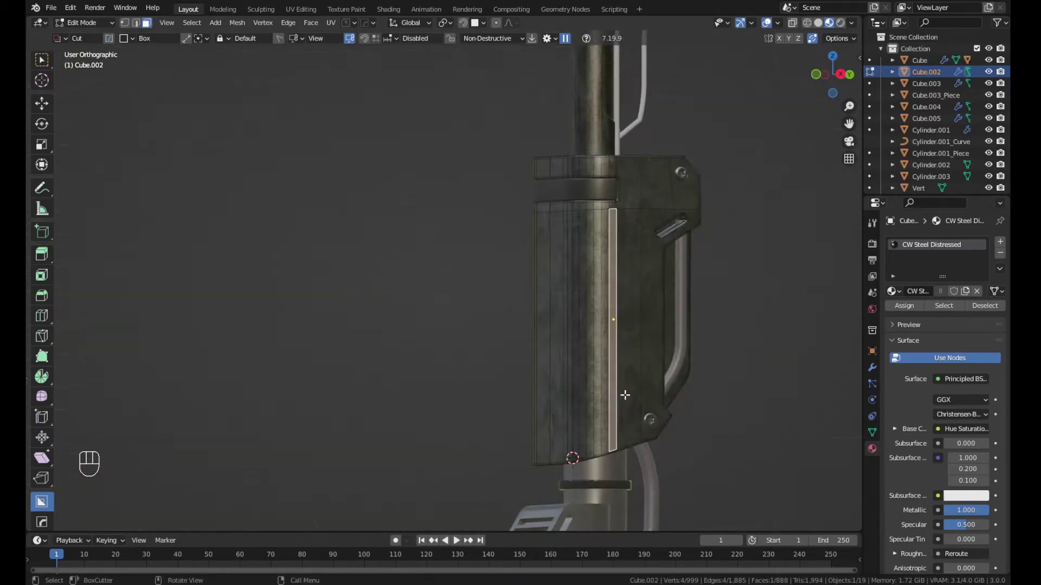
scroll(583, 360, "up", 3)
middle_click_drag(583, 360, 634, 349)
left_click(602, 347, "shift")
left_click(590, 346, "shift")
scroll(590, 346, "down", 2)
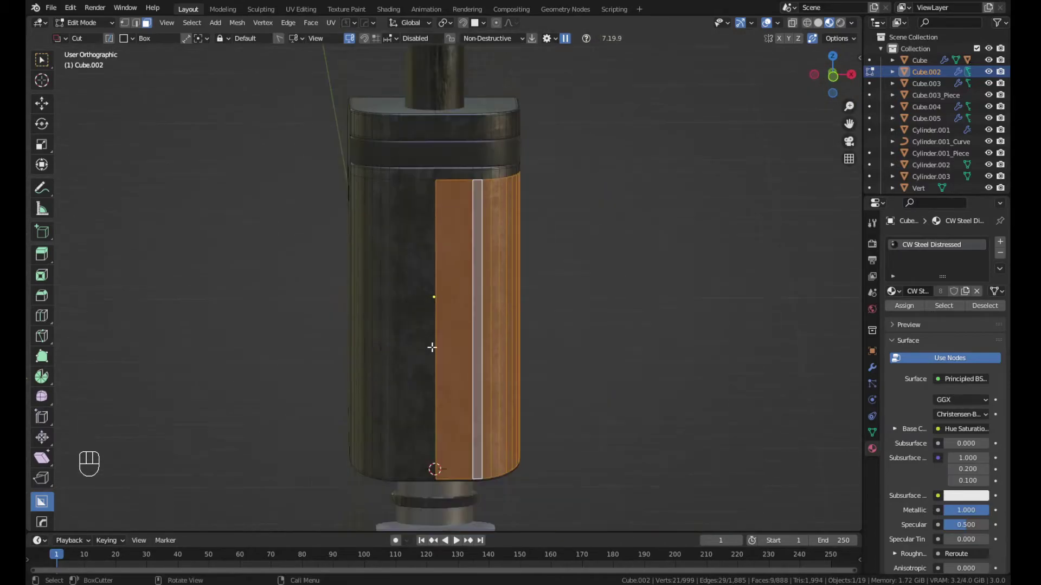
middle_click_drag(407, 356, 244, 336)
left_click(521, 306)
key("Tab")
Try to unwrap the selected block faces to a trim from BB Trim 3 QM
key("Tab")
middle_click_drag(521, 303, 618, 335)
scroll(618, 335, "up", 3)
key("v")
left_click(678, 381)
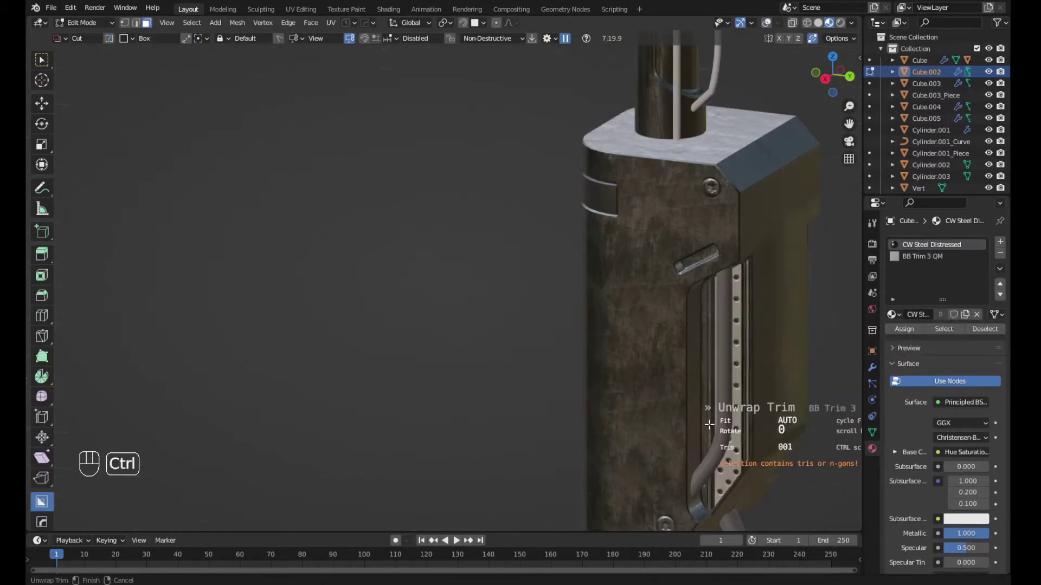
right_click(732, 449)
Try to unwrap a pair of neighbouring block faces to different trims
scroll(575, 444, "down", 2)
middle_click_drag(573, 444, 579, 322)
scroll(520, 330, "up", 3)
left_click(505, 329)
left_click(489, 319, "shift")
key("v")
left_click(578, 337)
scroll(578, 336, "up", 3, "ctrl")
right_click(579, 336)
Select neighbouring tall vertical faces around the rounded front of the large block
scroll(583, 335, "down", 3)
middle_click_drag(645, 352, 717, 402)
scroll(564, 295, "down", 3)
scroll(569, 290, "up", 1)
scroll(585, 273, "down", 1)
scroll(602, 250, "up", 2)
left_click(598, 250)
left_click(591, 249, "shift")
middle_click_drag(593, 267, 471, 252)
left_click(591, 249, "shift")
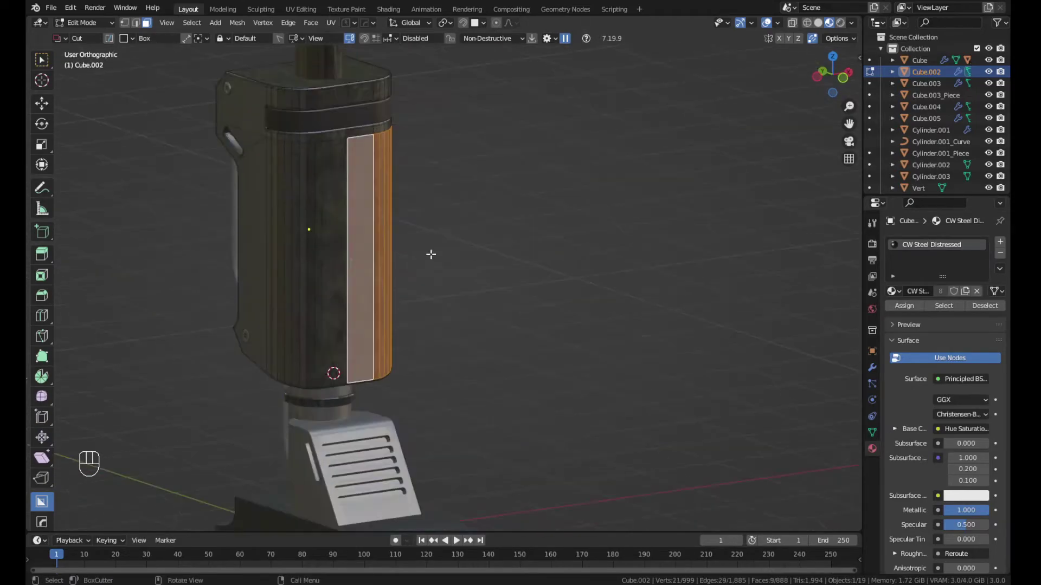
left_click(293, 263, "shift")
Unwrap the selected tall block faces to a panel trim from BB Trim 5 QM
middle_click_drag(292, 263, 465, 335)
key("alt+v")
left_click(575, 304)
scroll(561, 306, "up", 3, "ctrl")
left_click(561, 307)
key("Tab")
scroll(529, 304, "down", 2)
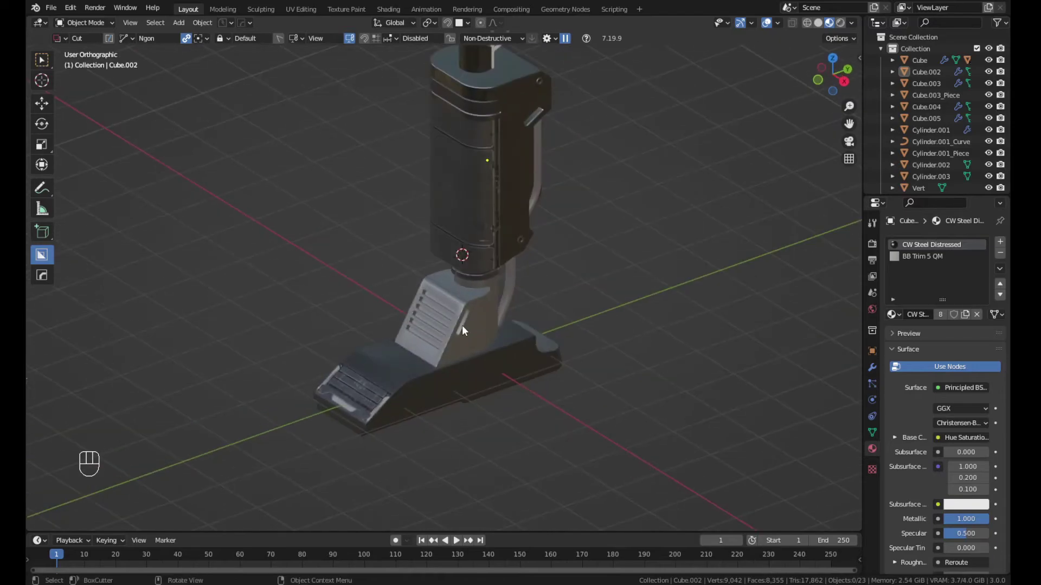
left_click(386, 380)
key("Tab")
key("Tab")
scroll(344, 399, "up", 3)
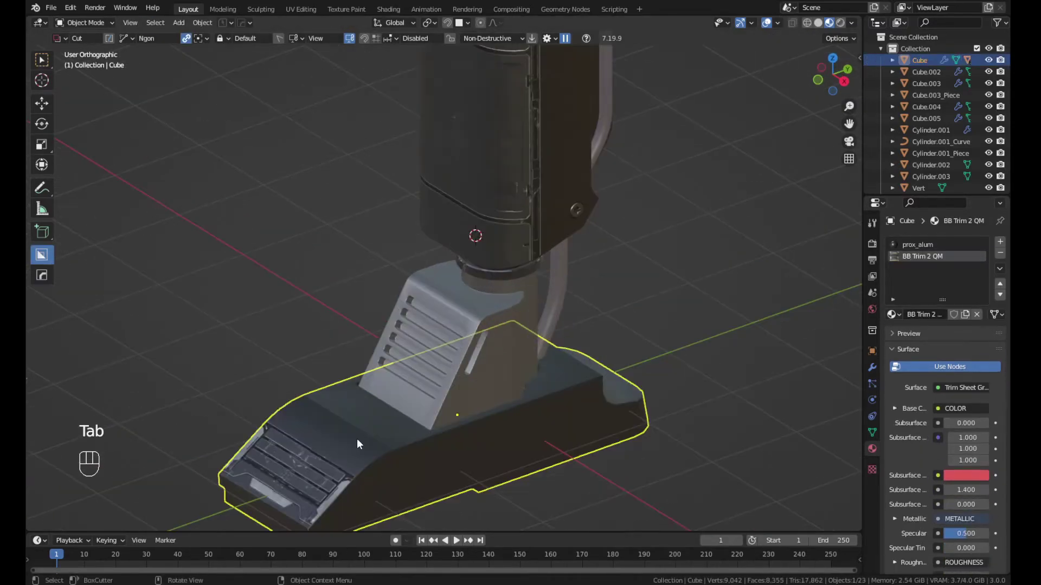
scroll(433, 347, "down", 2)
key("Tab")
key("Tab")
Open the cable in the large block's side slot for mesh editing and select two face loops around its lower bend
scroll(624, 324, "down", 1)
middle_click_drag(624, 324, 590, 235)
left_click(590, 235)
key("Tab")
key("Tab")
key("Tab")
scroll(522, 251, "up", 3)
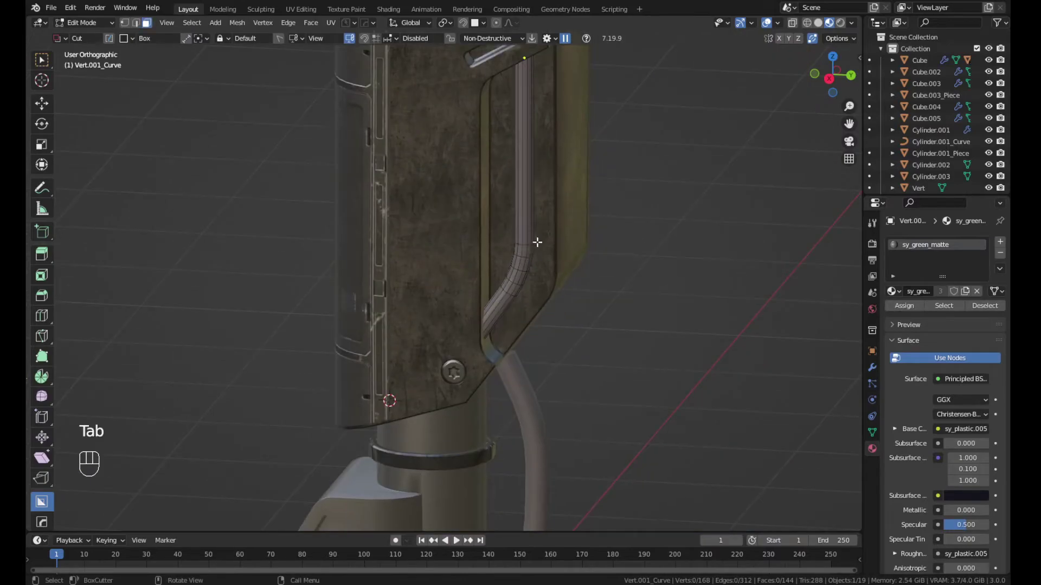
key("alt+v")
left_click(613, 298)
scroll(629, 362, "up", 2)
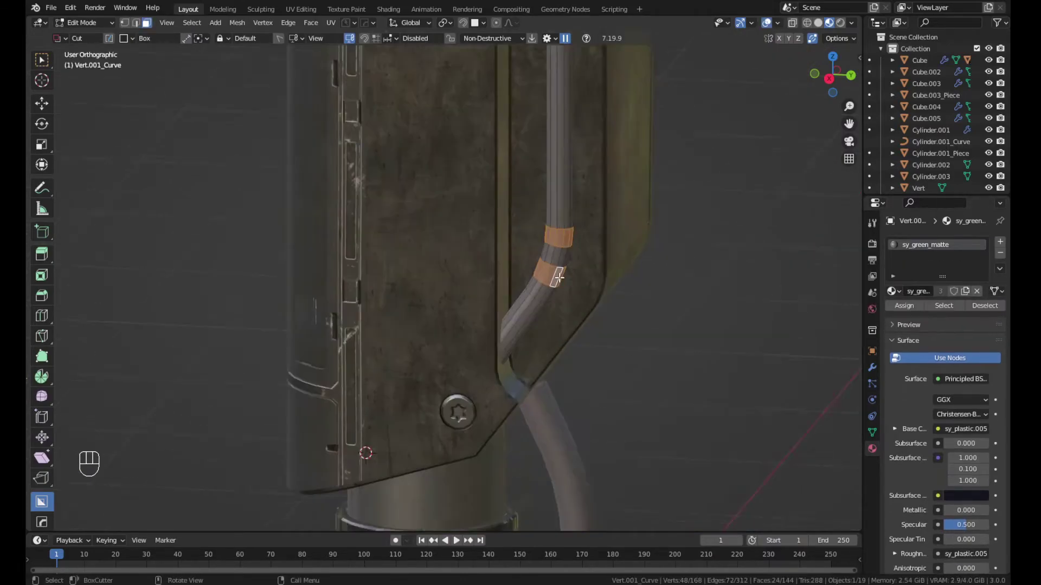
Unwrap the face loop just above the slot cable's bend to a trim from BB Trim 4 QM
key("alt+v")
left_click(559, 308)
key("alt+v")
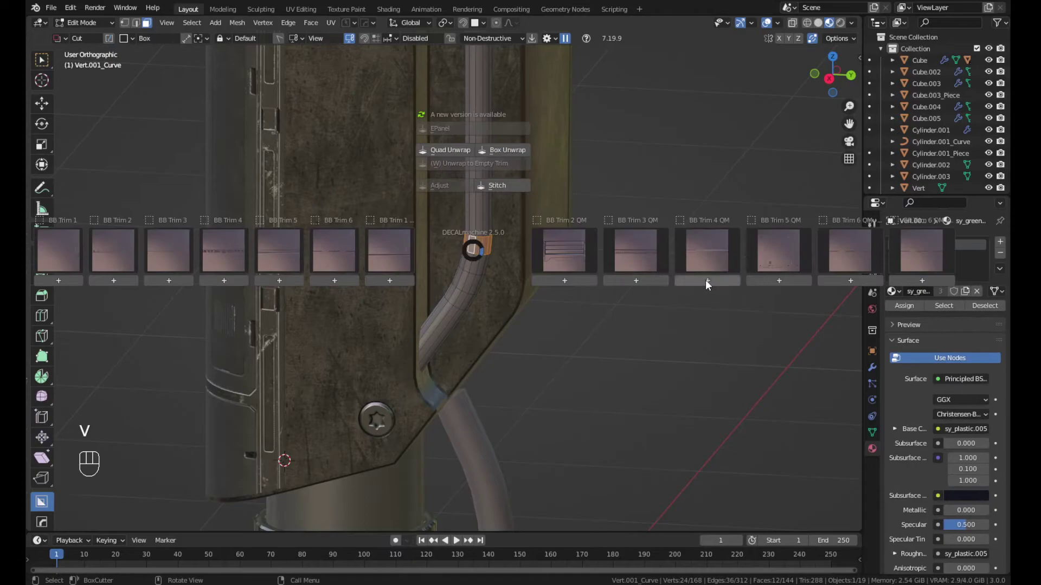
left_click(704, 281)
key("alt+v")
left_click(684, 320)
key("Tab")
Unwrap a second face loop slightly lower on the slot cable's bend to a matching dark trim
scroll(435, 288, "down", 2)
middle_click_drag(542, 295, 452, 291)
left_click(872, 367)
scroll(555, 252, "down", 2)
scroll(452, 291, "up", 1)
middle_click_drag(555, 294, 504, 298)
scroll(529, 311, "up", 3)
key("Tab")
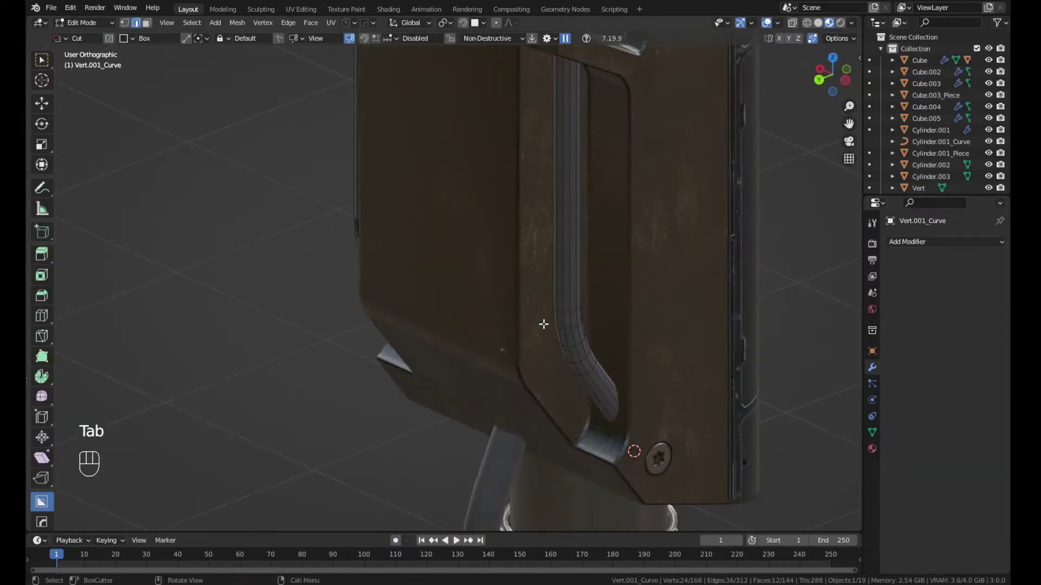
left_click(570, 324, "alt+shift")
key("v")
key("v")
scroll(466, 360, "down", 2)
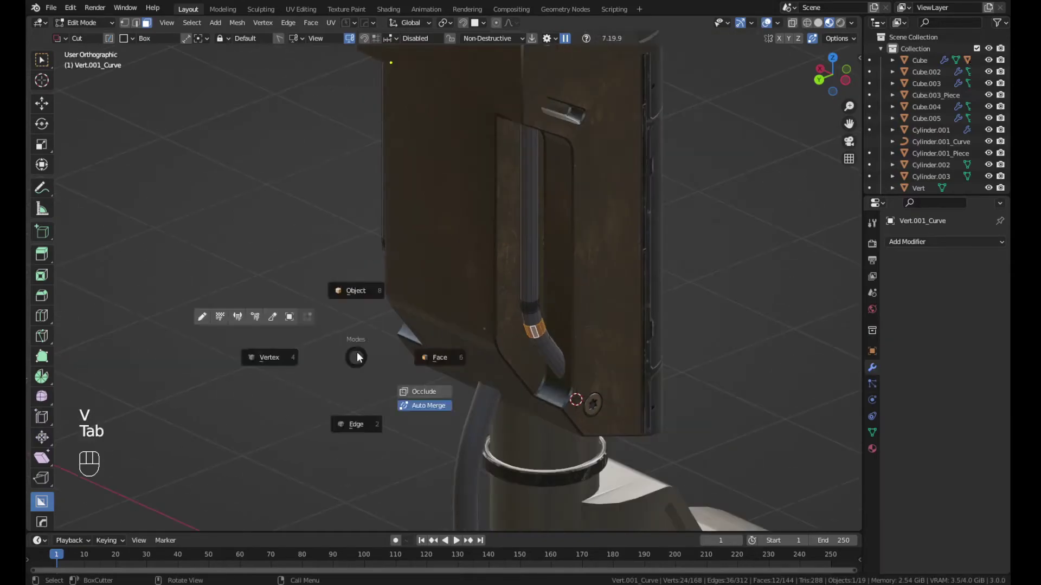
key("Tab")
left_click(357, 361)
Try placing the Blender Bros Emissive Pack_013 decal on the panel near the leg's upper end, scaled to about 0.7
middle_click_drag(356, 361, 596, 362)
scroll(596, 362, "down", 3)
scroll(488, 387, "up", 3)
scroll(415, 400, "down", 8)
middle_click_drag(432, 244, 520, 368, "shift")
scroll(478, 290, "up", 4)
left_click(516, 233)
key("v")
left_click(618, 416)
left_click(506, 334)
key("s")
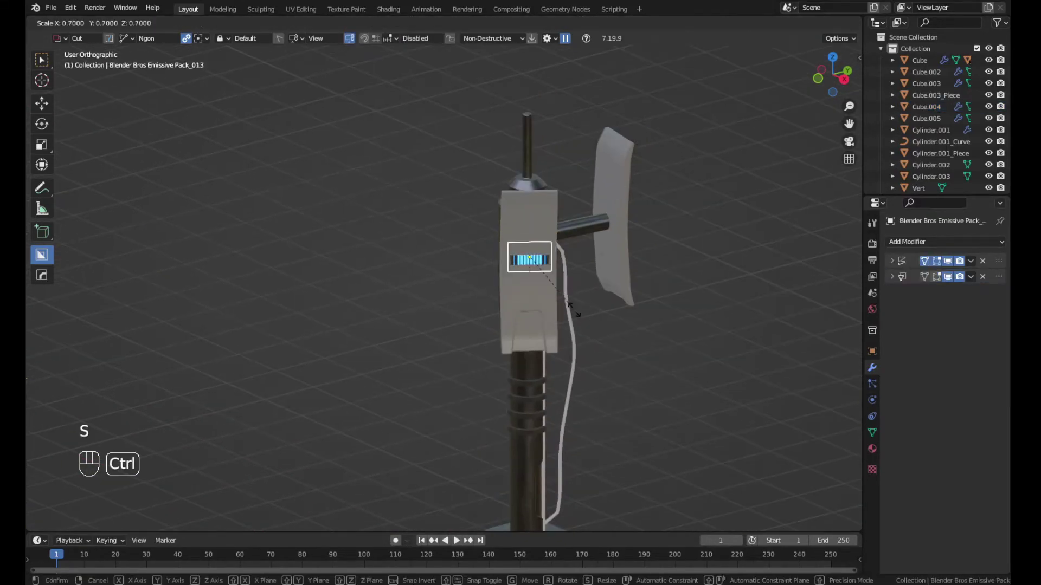
left_click(572, 309)
Try another emissive decal on the upper panel and project it onto the surface
middle_click_drag(477, 303, 509, 295)
key("v")
left_click(542, 195)
left_click(550, 216)
key("v")
left_click(479, 155)
middle_click_drag(374, 285, 331, 197)
scroll(330, 197, "up", 2)
Undo the trial emissive decals on the upper panel
key("ctrl+z")
key("ctrl+z")
key("ctrl+z")
key("ctrl+z")
key("ctrl+z")
key("ctrl+z")
key("ctrl+z")
Place the Blender Bros Emissive Pack_018 decal on the curved upper panel above its notch and project it onto the surface
key("v")
left_click(319, 220)
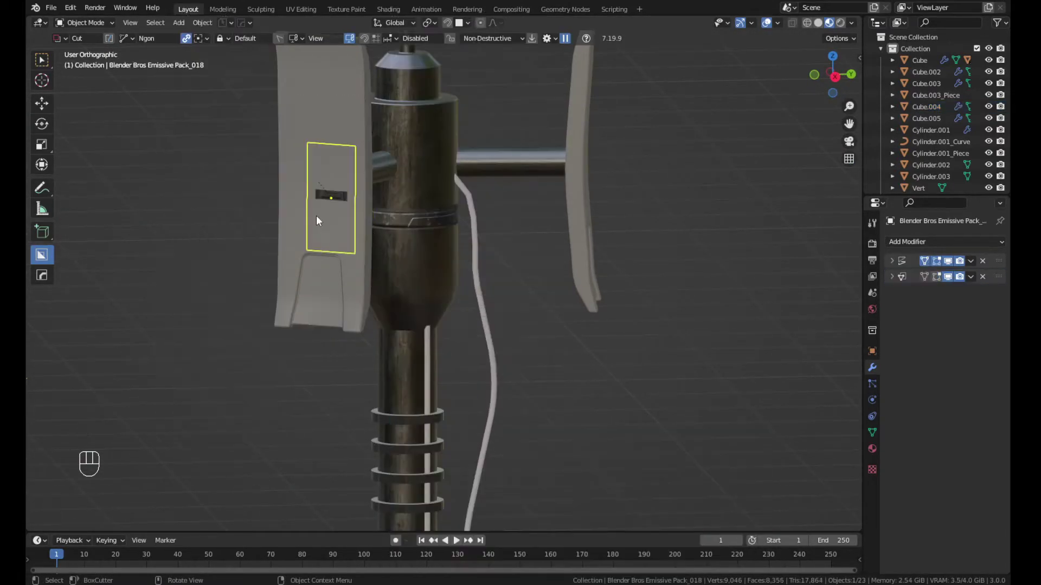
left_click(319, 290)
key("v")
left_click(297, 208)
scroll(297, 265, "down", 2)
Insert another Emissive Pack_018 decal over the notch of an upper panel and shift it along X to centre it
middle_click_drag(297, 266, 536, 367)
key("v")
left_click(422, 466)
left_click(451, 416)
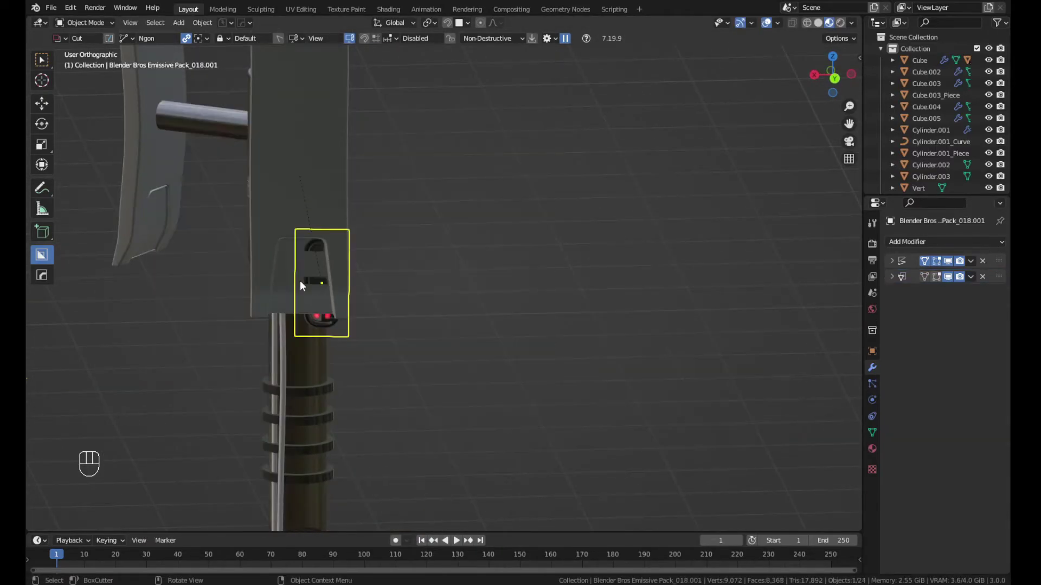
key("g")
key("x")
left_click(281, 283)
Scale down the notch decal to fit between the notch sides and project it onto the panel
scroll(270, 284, "up", 7)
key("s")
left_click(378, 262)
key("v")
left_click(295, 206)
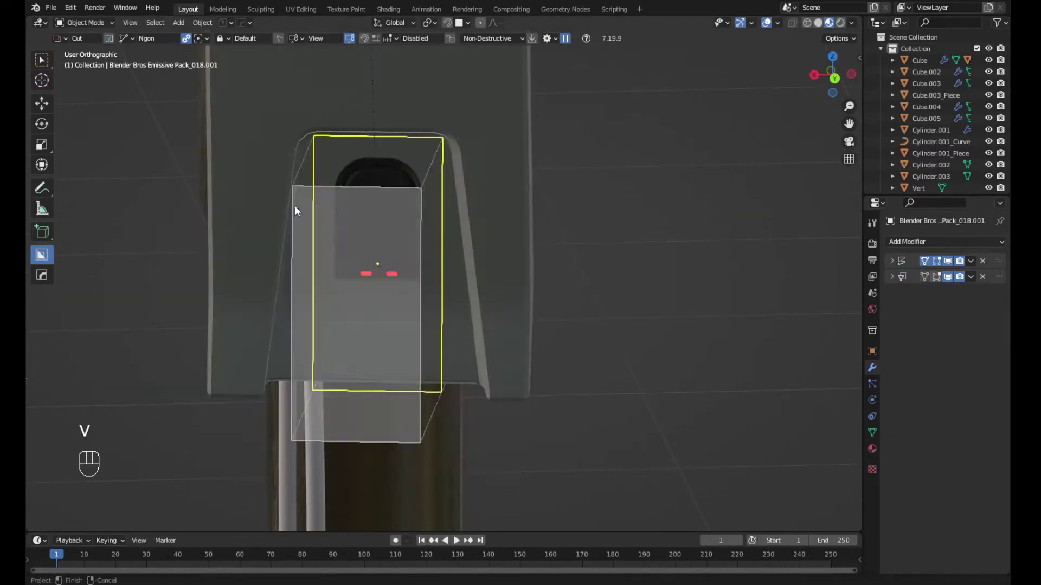
Save the file with the projected emissive decals in place
scroll(304, 228, "down", 9)
middle_click_drag(331, 303, 463, 346)
left_click(464, 347)
middle_click_drag(362, 293, 489, 393)
scroll(488, 350, "down", 6)
key("KP_5")
scroll(504, 358, "up", 5)
key("ctrl+s")
Try adding a camera rig that frames the leg
key("q")
left_click(525, 315)
scroll(525, 316, "down", 5)
middle_click_drag(525, 316, 486, 246)
scroll(486, 246, "up", 2)
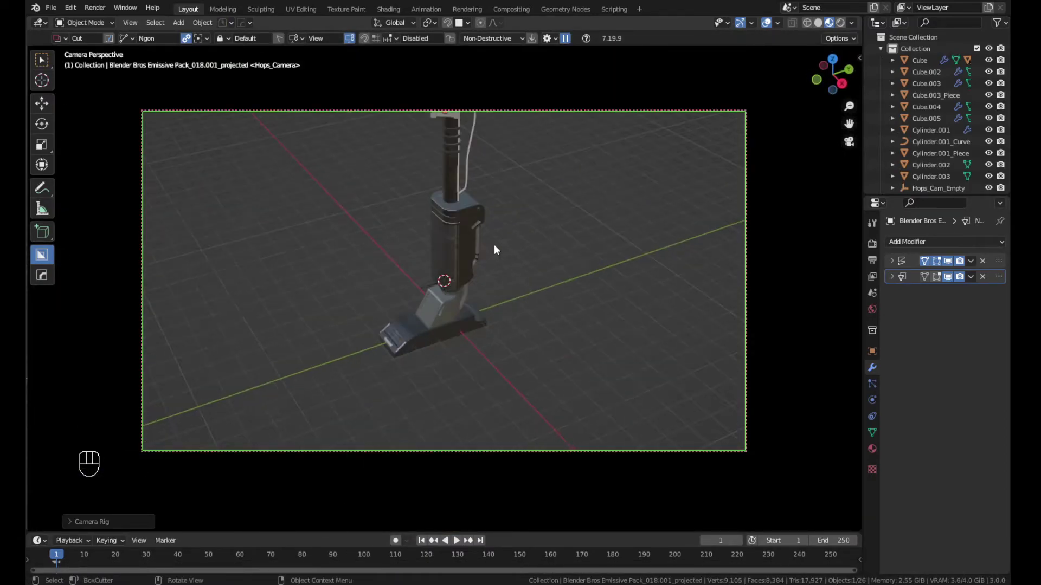
key("ctrl+z")
key("ctrl+z")
Convert the lower cable behind the ankle from a curve to a mesh and open it for editing
scroll(386, 347, "up", 3)
middle_click_drag(386, 347, 509, 304)
left_click(512, 299)
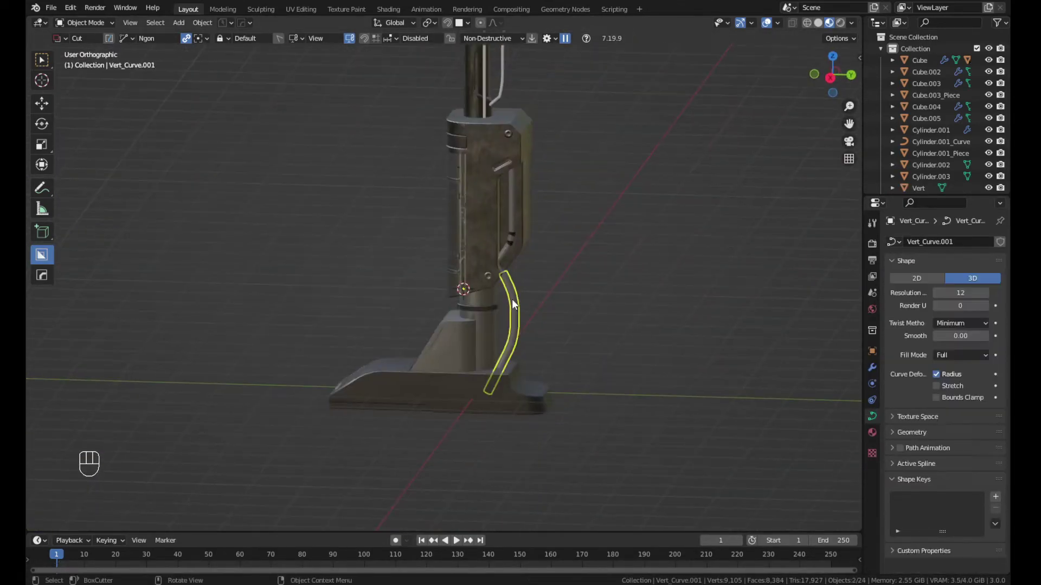
scroll(512, 300, "up", 2)
left_click(563, 361)
key("Tab")
key("Tab")
middle_click_drag(564, 361, 737, 377, "shift")
key("Tab")
key("Tab")
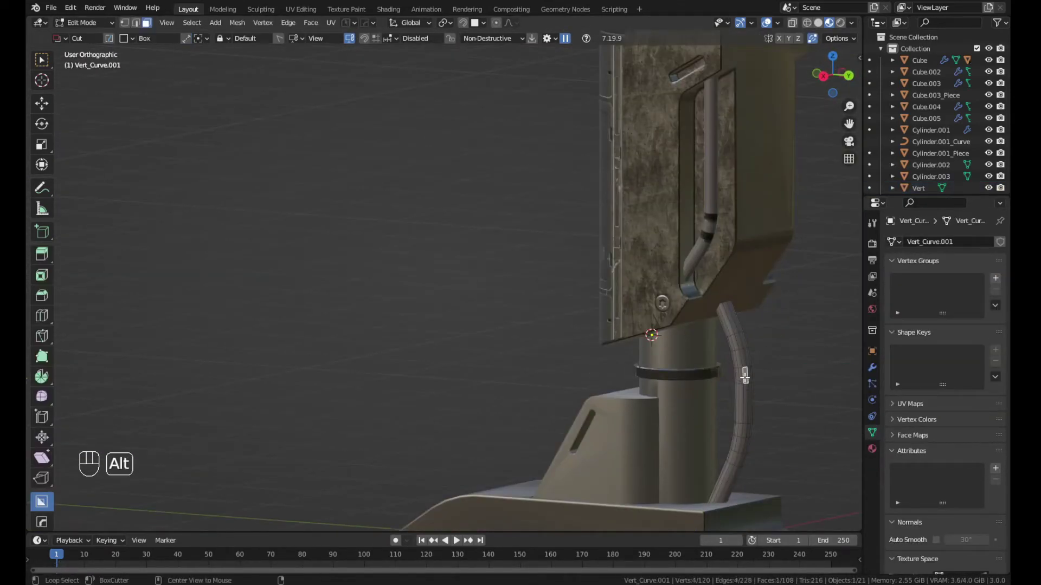
Unwrap two separate face loops around the lower cable to trim 002 of BB Trim 3 QM
middle_click(745, 376, "alt")
key("v")
left_click(803, 325)
key("v")
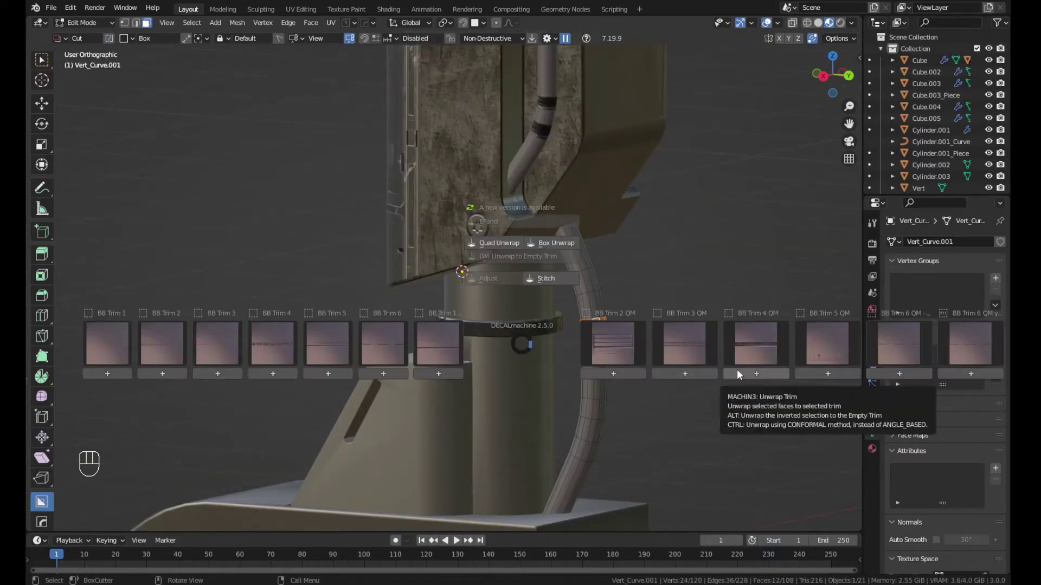
left_click(689, 371)
left_click(599, 377)
key("v")
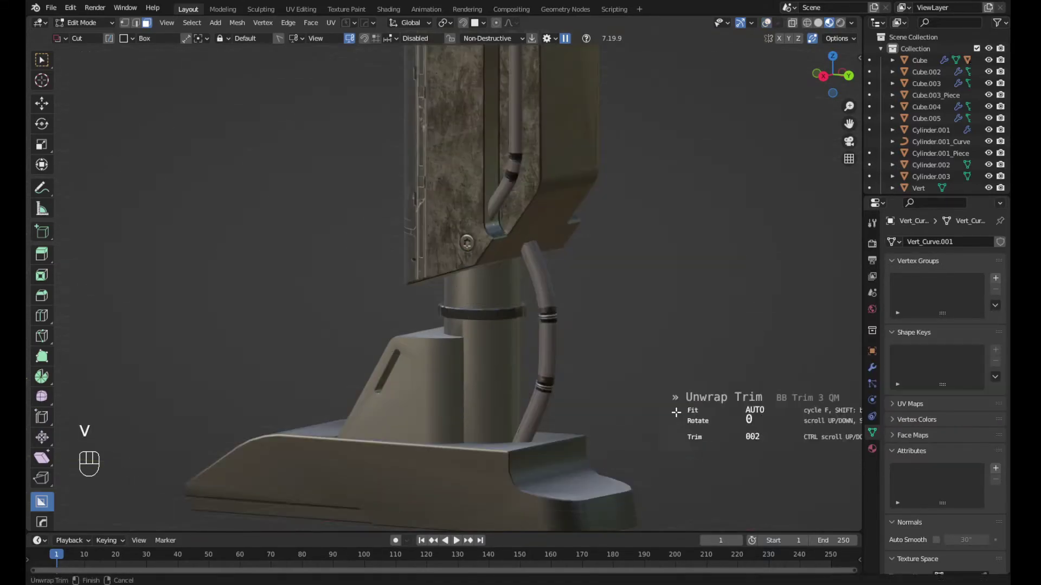
key("Tab")
Add a cube to the scene beside the foot
middle_click_drag(629, 323, 378, 353, "shift")
scroll(374, 351, "up", 4)
key("shift+a")
mouse_move(636, 337)
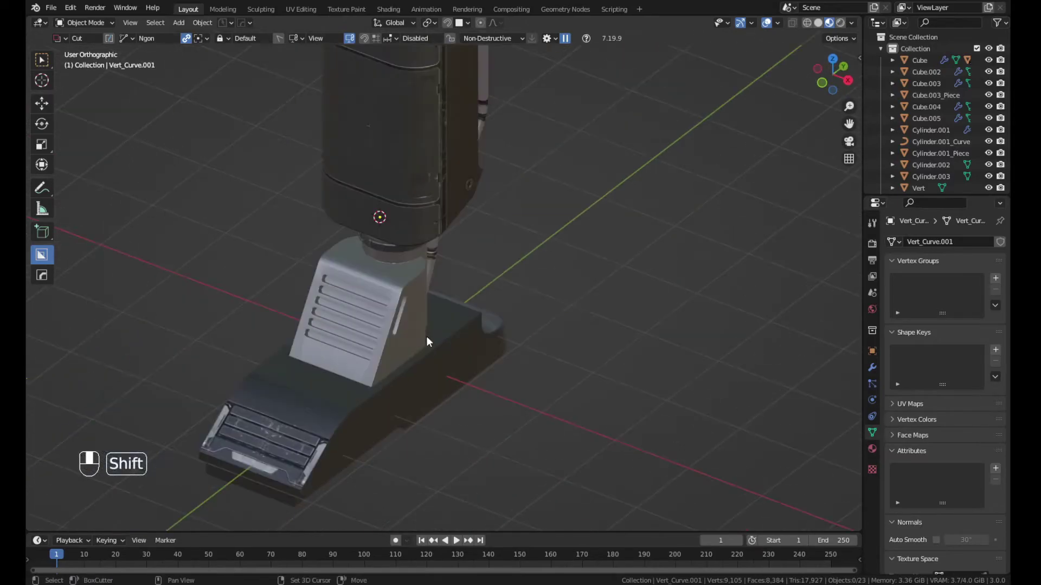
left_click(716, 96)
Bring the sy_blue_5_emmisive material into the scene by applying it to the cube, and delete the cube
key("q")
key("alt+m")
key("alt+m")
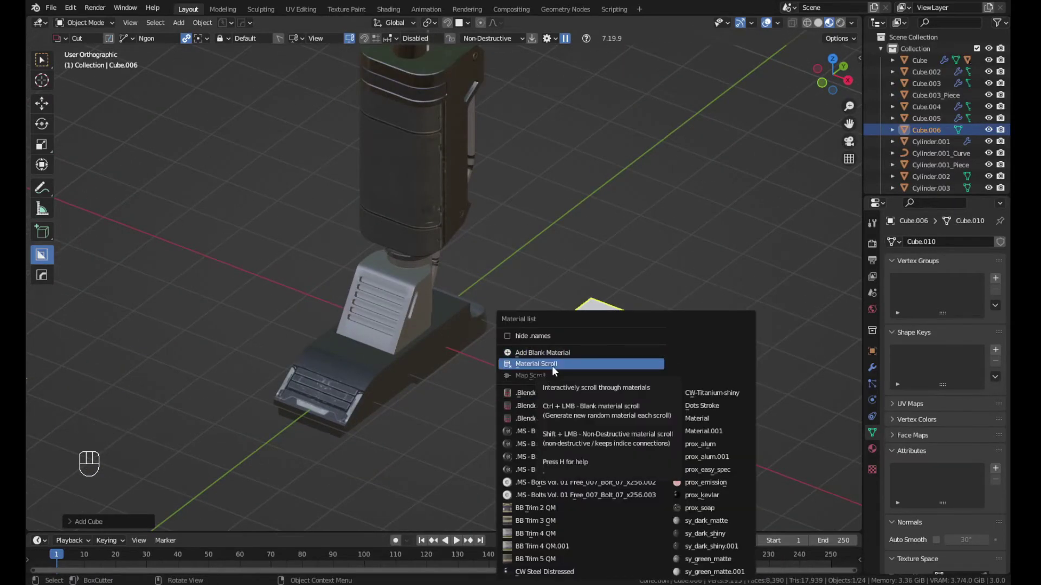
left_click(551, 366, "ctrl")
key("n")
left_click(800, 170)
key("n")
key("x")
key("Tab")
Smart Apply the modifiers on the louvered ankle block, keeping its bevel live
left_click(413, 326)
scroll(380, 331, "up", 5)
key("Tab")
key("Tab")
left_click(872, 367)
key("q")
left_click(300, 485)
Assign sy_blue_5_emmisive to the ankle block's vent slot faces and tint its emission a warm yellow
key("Tab")
left_click(277, 299, "shift")
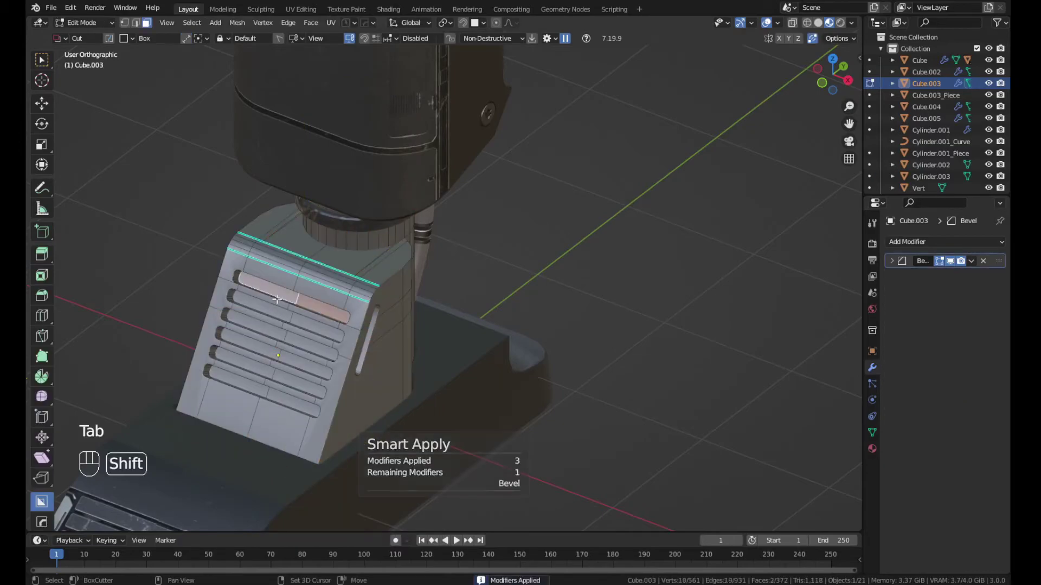
left_click(234, 379, "shift")
left_click(872, 449)
left_click(892, 314)
left_click(808, 376)
key("Tab")
scroll(534, 338, "down", 8)
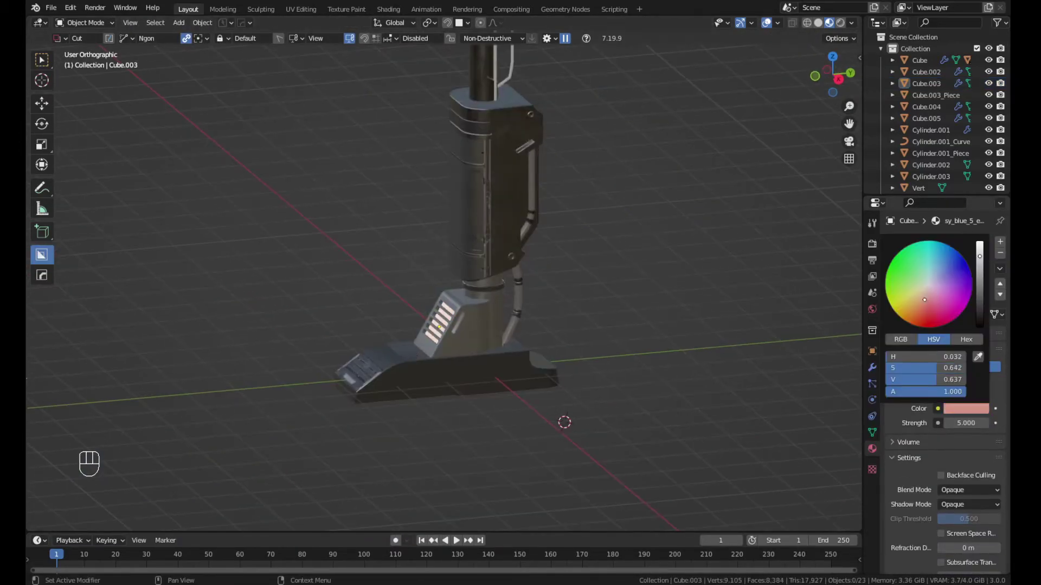
Frame the whole leg in perspective and switch the viewport to rendered shading
key("KP_5")
scroll(586, 354, "up", 4)
key("alt+v")
left_click(542, 374)
middle_click_drag(508, 282, 493, 378, "shift")
left_click(840, 23)
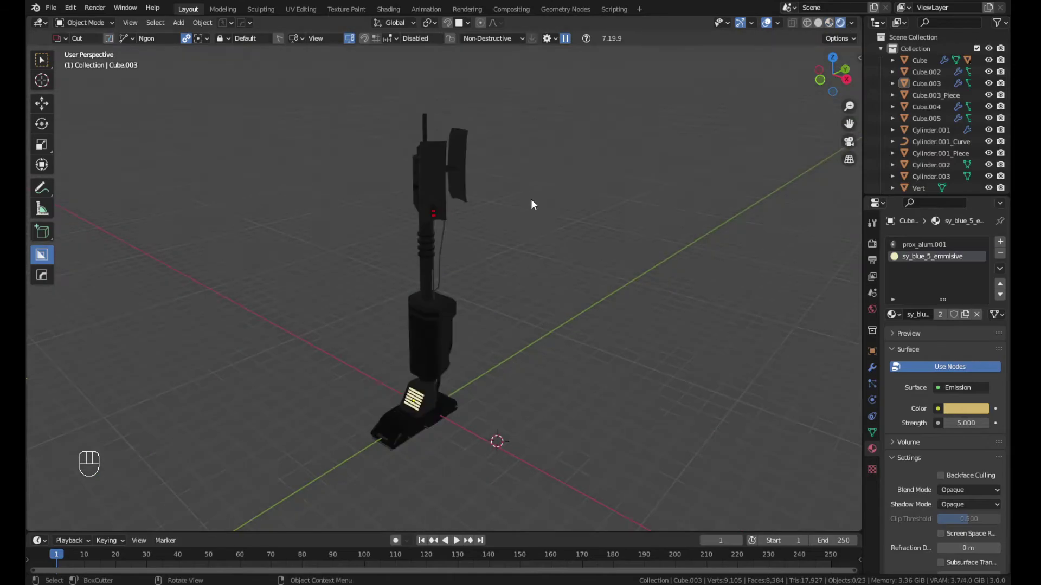
left_click(851, 23)
Light the world with the abandoned-site image as an environment texture and make the render film transparent
left_click(872, 309)
left_click(938, 321)
key("Tab")
left_click(938, 320)
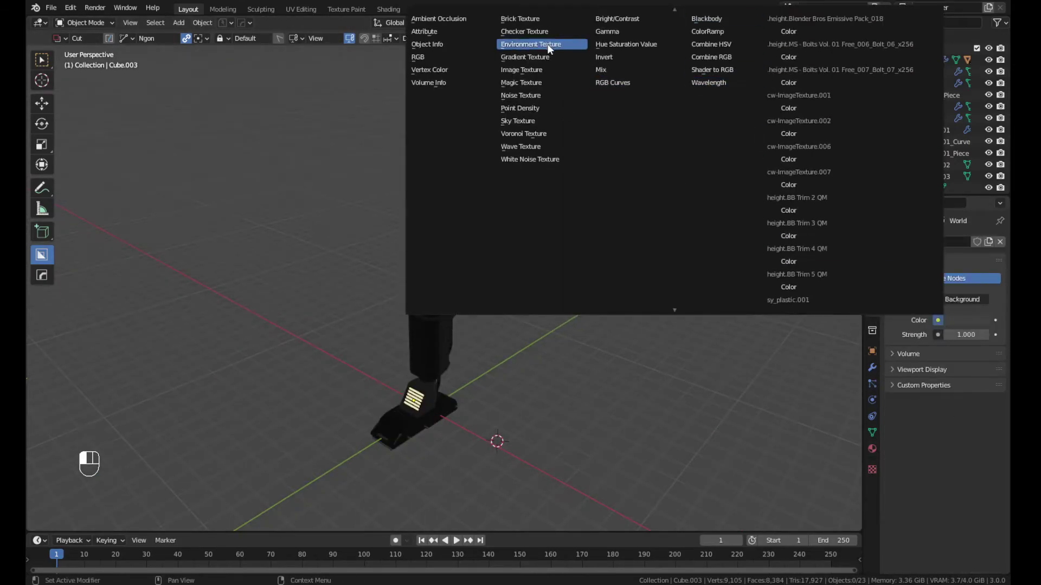
left_click(548, 43)
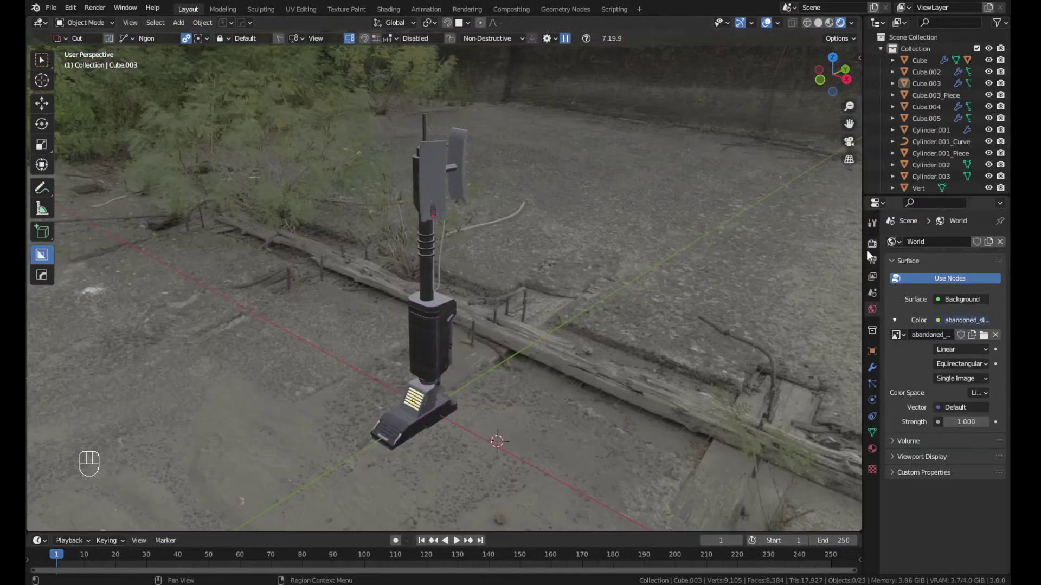
key("shift+s")
left_click(936, 527)
Add a plane, scale it up and move it along Z to sit beneath the foot as a floor
key("shift+a")
left_click(514, 56)
key("s")
left_click(580, 356)
key("g")
key("z")
left_click(573, 377)
middle_click_drag(503, 379, 595, 399)
key("s")
left_click(516, 318)
Add a camera and align it to the current view of the leg
key("shift+a")
left_click(501, 487)
key("KP_0")
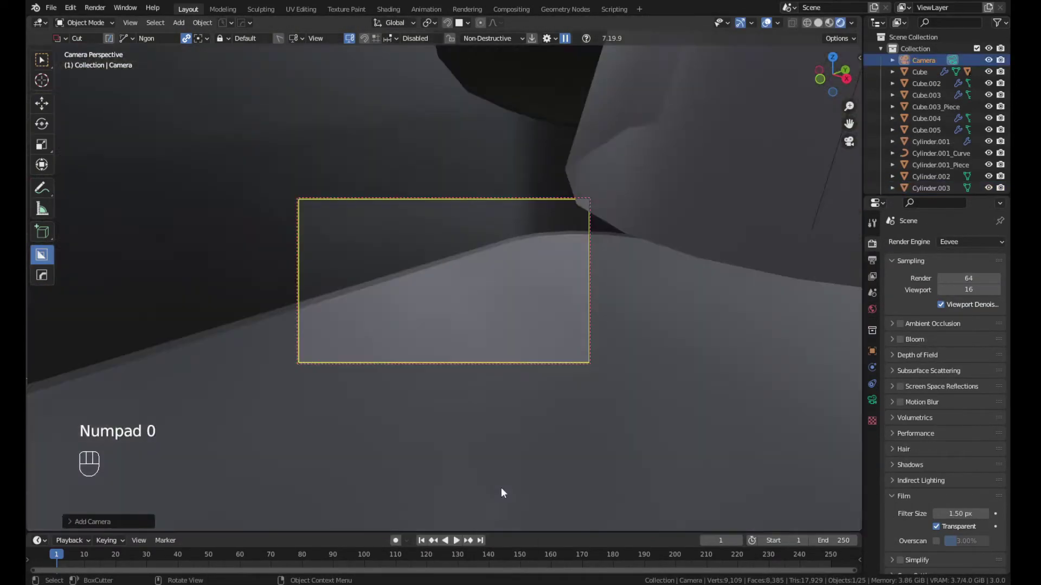
key("ctrl+alt+KP_0")
scroll(427, 346, "up", 4)
key("Page_Down")
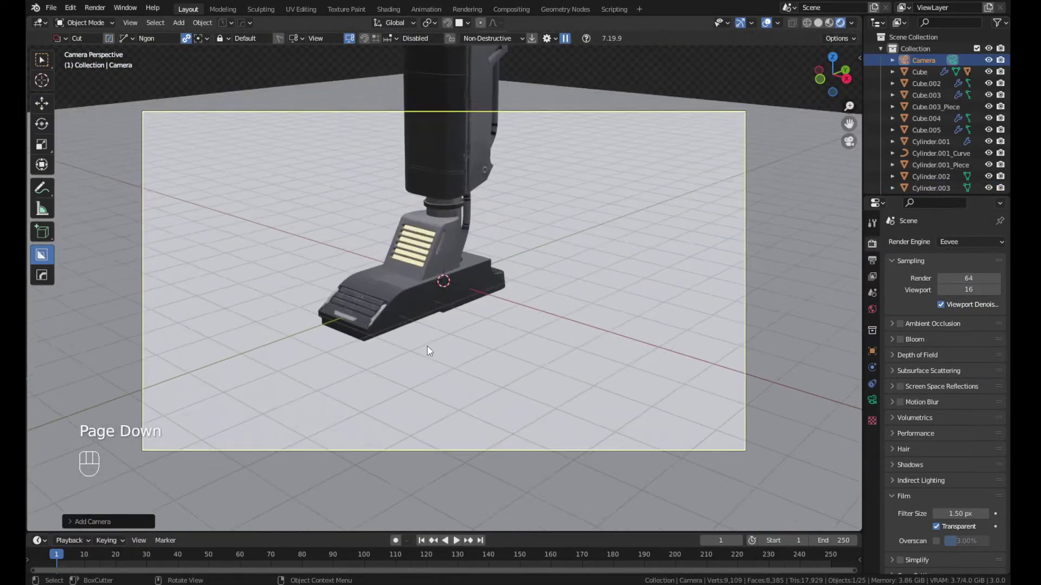
Set the render resolution's Y value to 1600 px
left_click(872, 260)
double_click(958, 268)
type("1600")
key("Return")
key("KP_0")
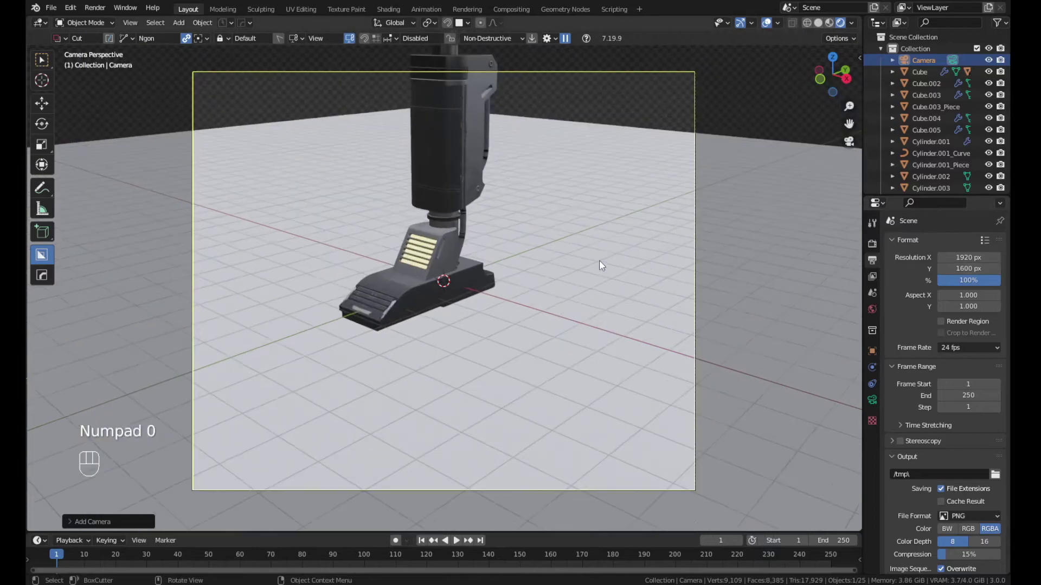
Reframe the camera so the entire leg fits inside its border
key("Page_Down")
left_click(482, 212)
scroll(504, 271, "down", 5)
scroll(553, 283, "down", 3)
left_click(553, 283)
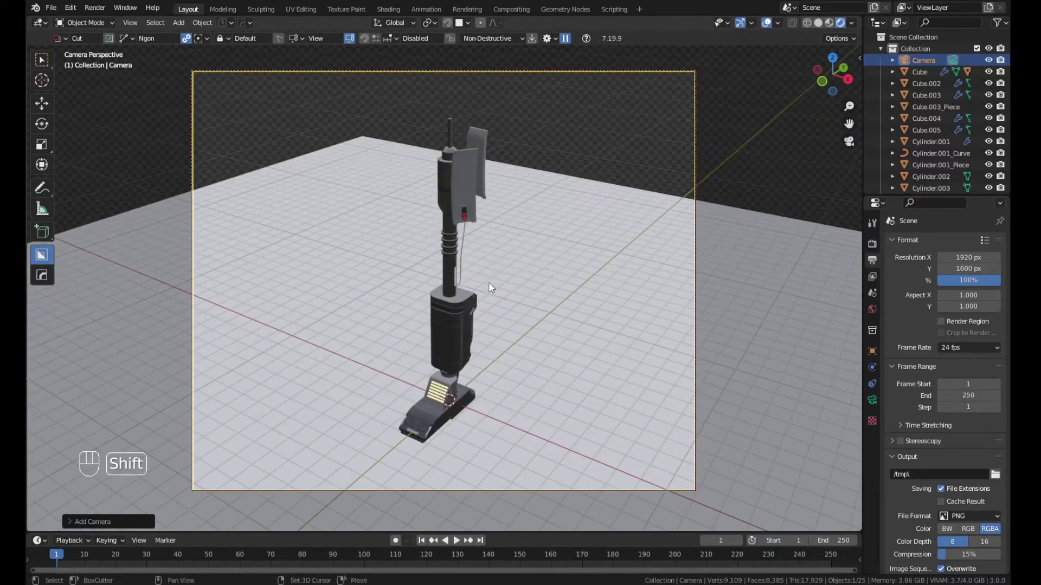
middle_click_drag(553, 284, 556, 262, "shift")
Apply the floor plane's scale and extrude its back edges upward into two walls
key("Tab")
key("Tab")
key("ctrl+a")
left_click(545, 260)
key("Tab")
key("e")
left_click(488, 198)
Bevel the edges where the floor meets the walls into a smooth curved studio backdrop
left_click(336, 187, "shift")
key("ctrl+b")
left_click(558, 337)
key("shift+q")
key("Tab")
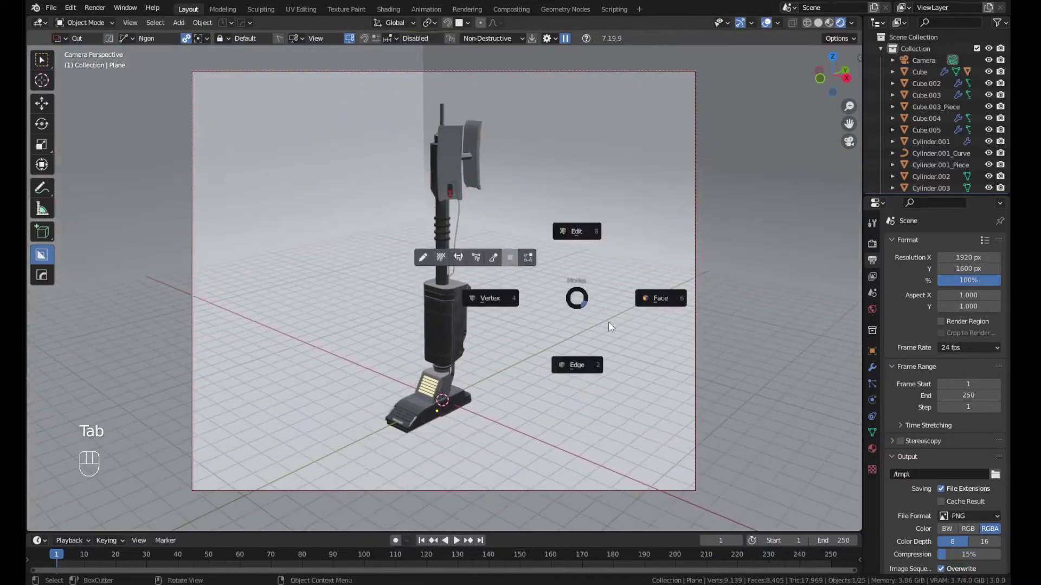
key("v")
key("Escape")
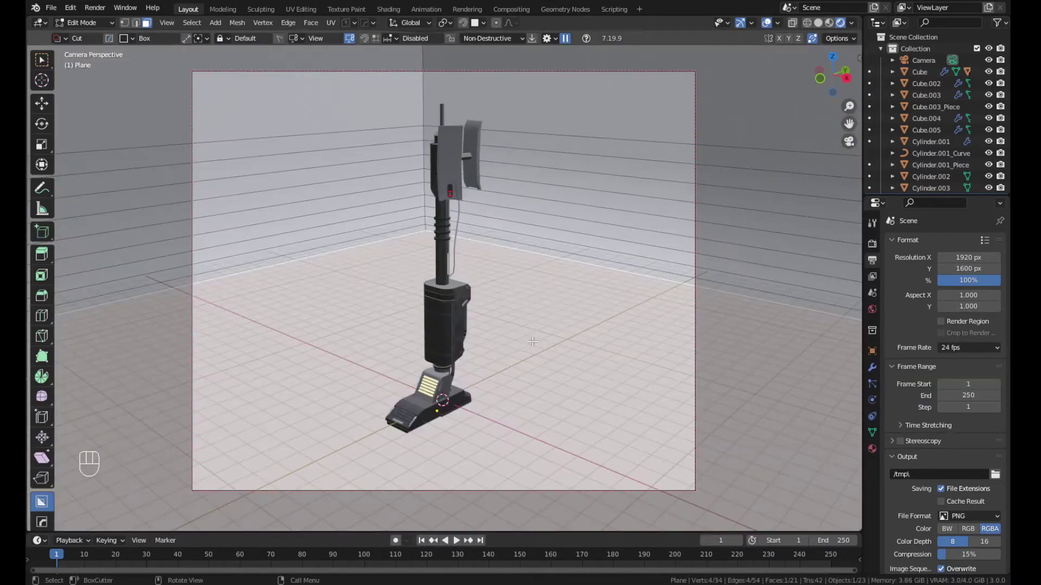
Add a new material with a grey base colour to the backdrop
left_click(871, 448)
left_click(945, 291)
key("Tab")
key("Tab")
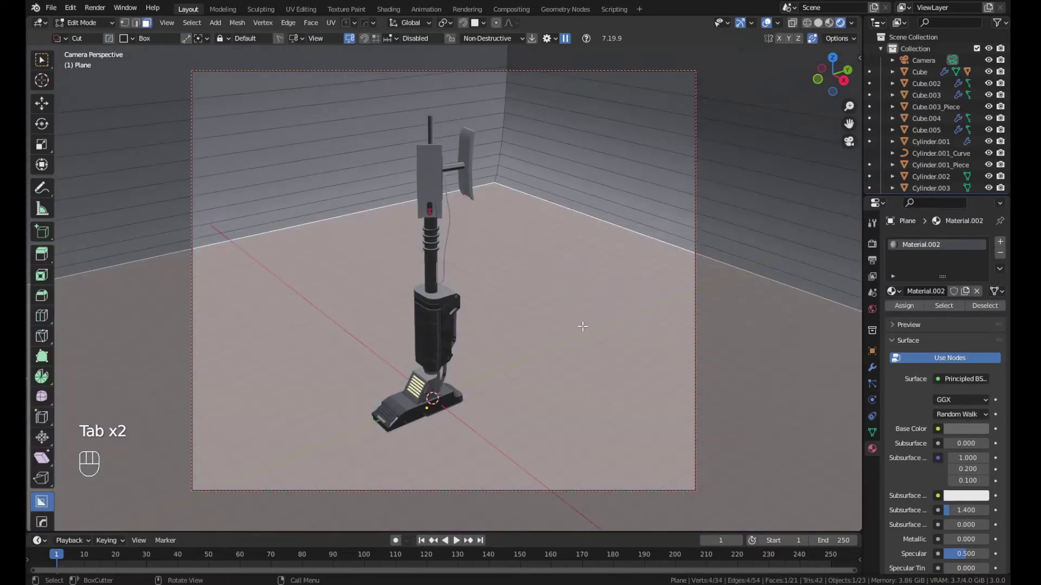
Try unwrapping the backdrop's floor face to a trim of BB Trim 3
key("alt+v")
scroll(646, 368, "down", 2, "ctrl")
right_click(646, 368)
key("alt+v")
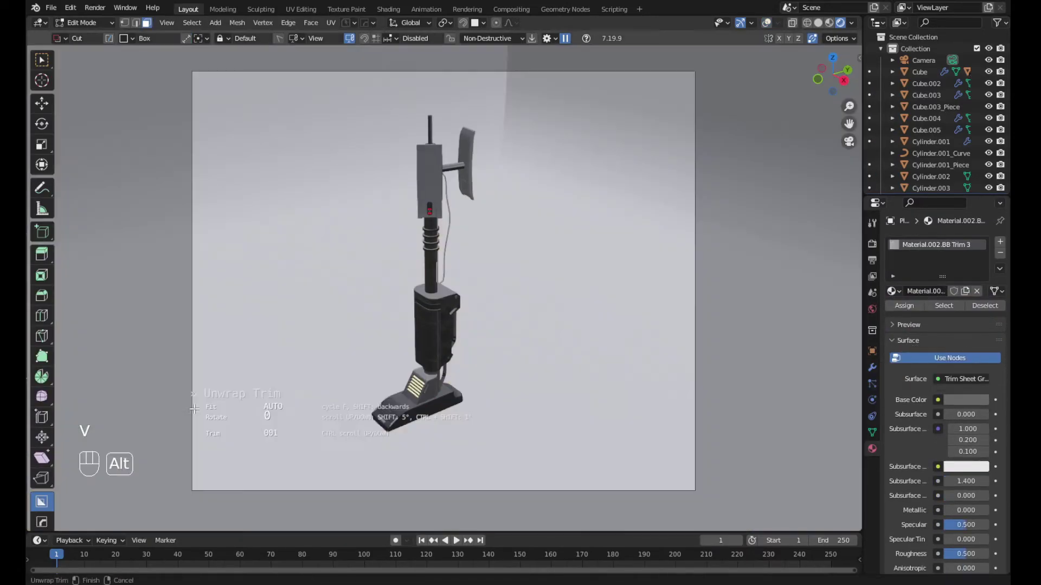
scroll(516, 352, "down", 2, "ctrl")
left_click(519, 367)
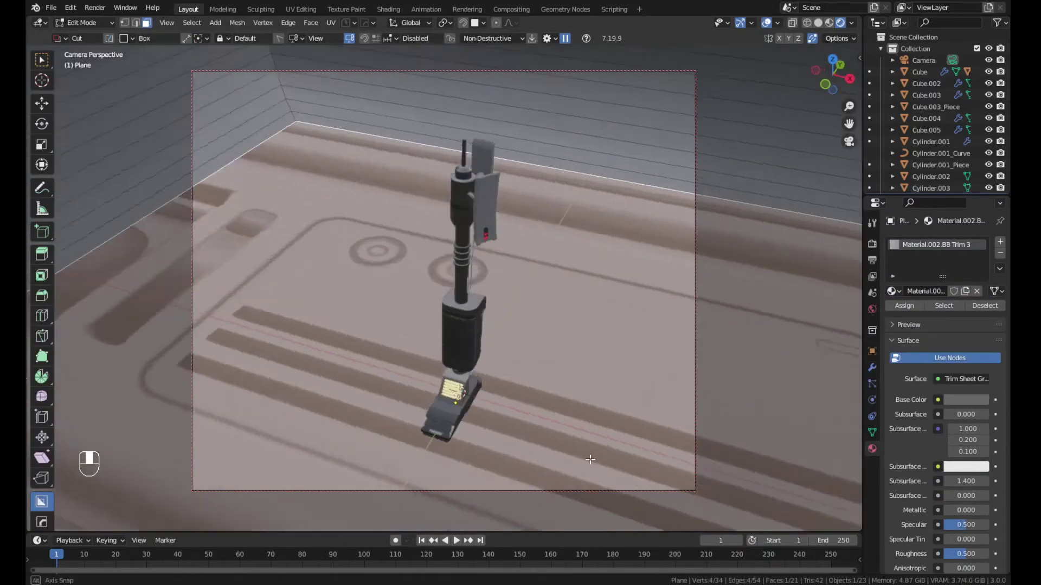
Undo the floor's trim unwrap and the recent material changes
key("Tab")
key("ctrl+z")
key("ctrl+z")
key("ctrl+z")
key("ctrl+z")
Round the backdrop's vertical wall corner and set its material to metallic 0.329 and roughness 0.259
left_click(965, 429)
scroll(943, 477, "down", 3)
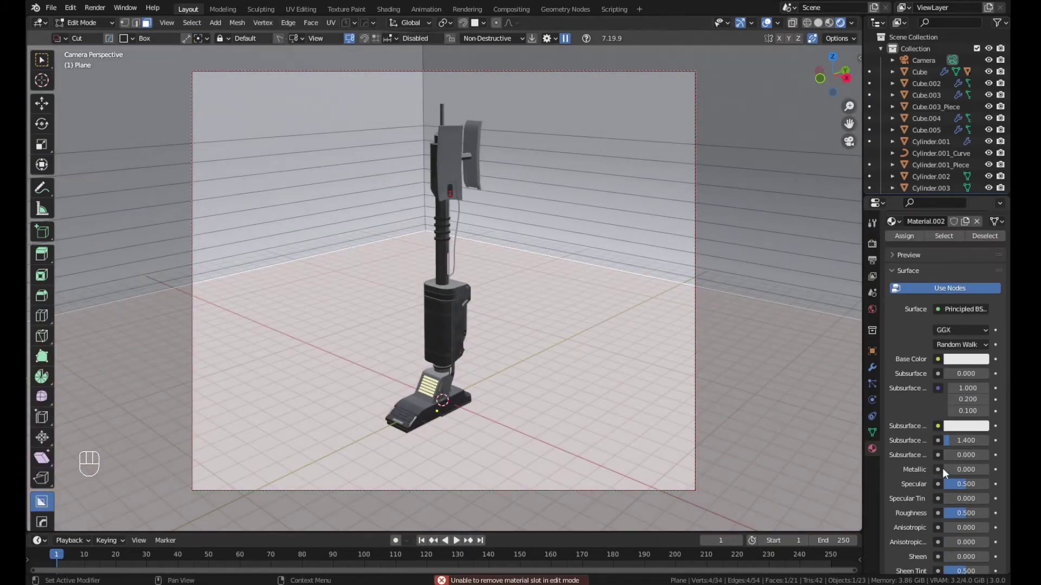
key("Tab")
key("Tab")
key("Tab")
left_click(547, 215)
key("Tab")
key("Tab")
key("Tab")
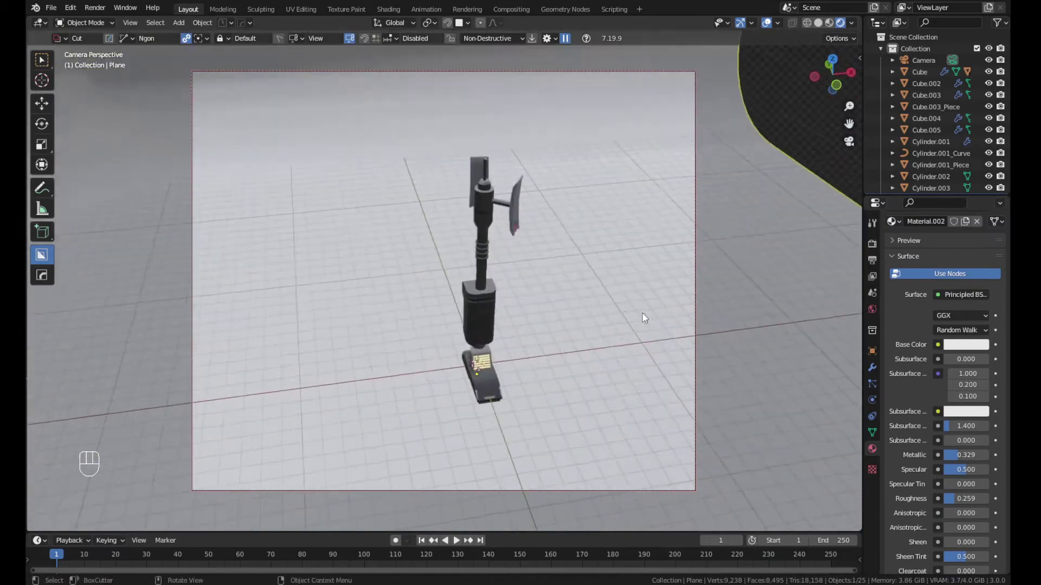
Set the backdrop material to base colour value 0.214, metallic 0.139 and roughness 0.525, and rotate the backdrop
key("Tab")
key("Tab")
left_click(966, 345)
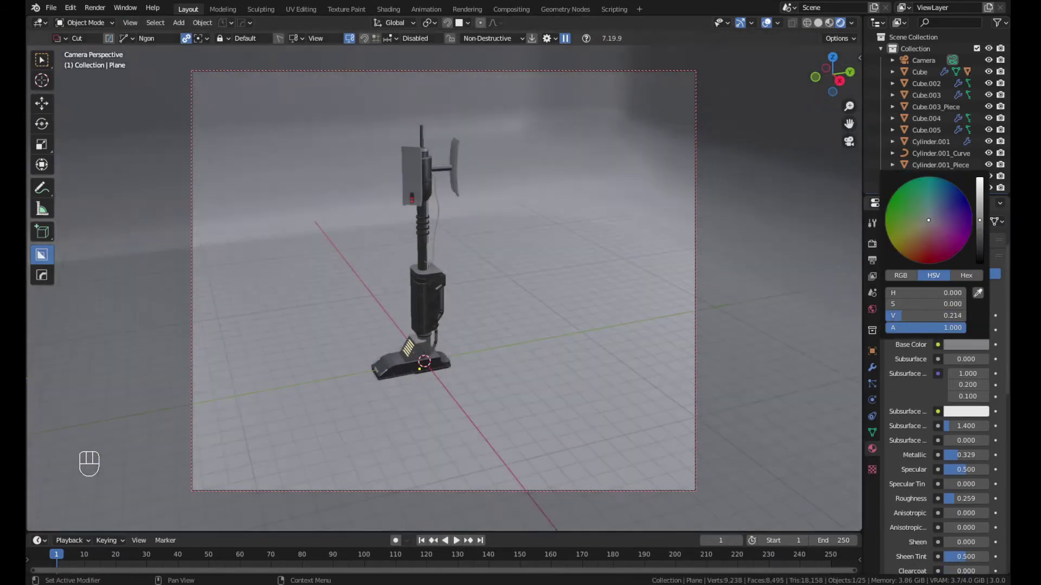
key("r")
left_click(772, 72)
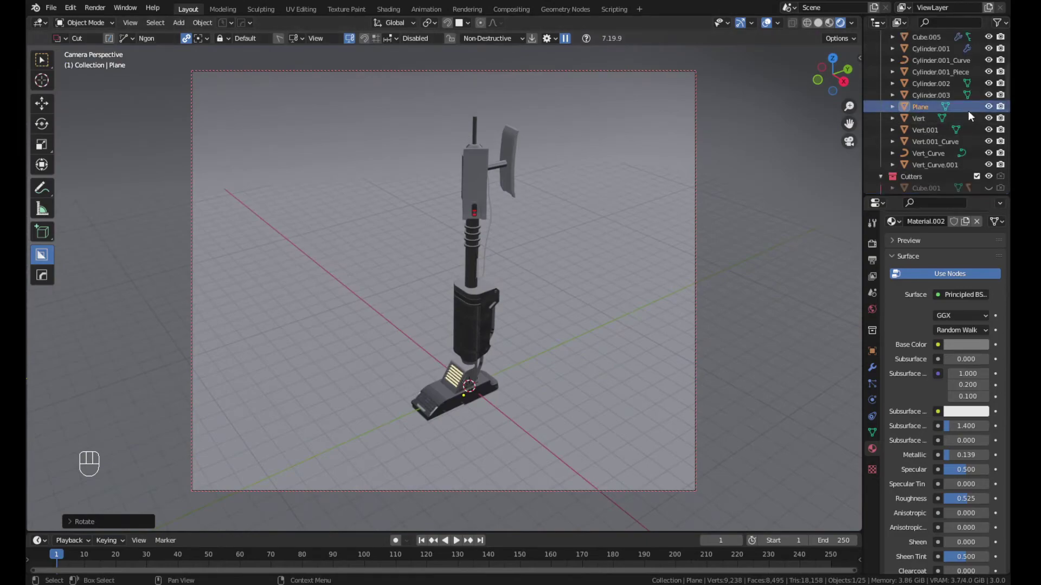
Hide the backdrop while selecting and rotating all the leg parts together, and show it again
key("h")
left_click_drag(354, 94, 583, 443)
key("r")
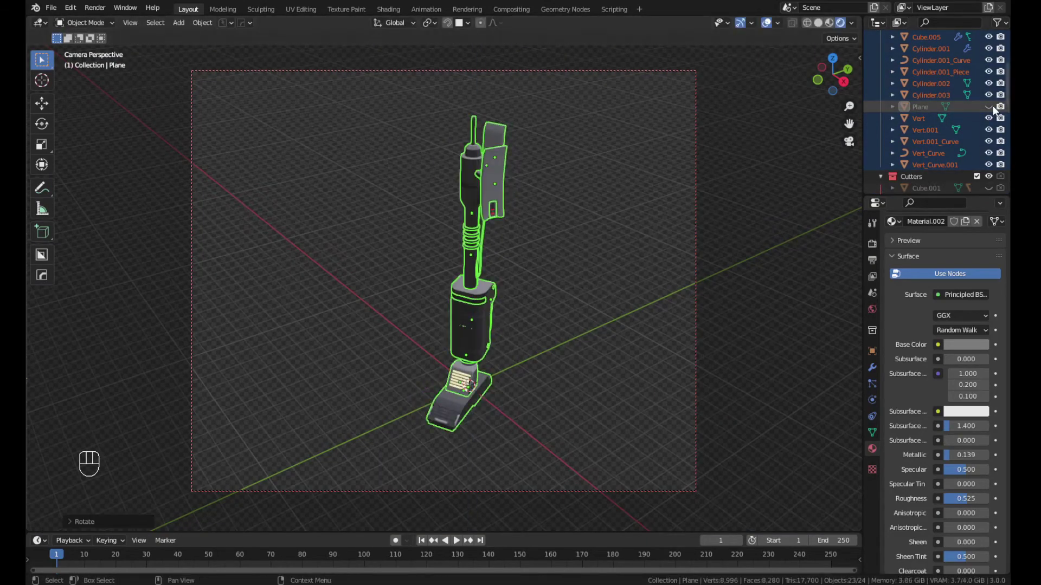
left_click(989, 106)
Lighten the backdrop material, set metallic to 0.291 and roughness to 0.209, and lower the backdrop along Z
left_click(648, 363)
left_click(966, 414)
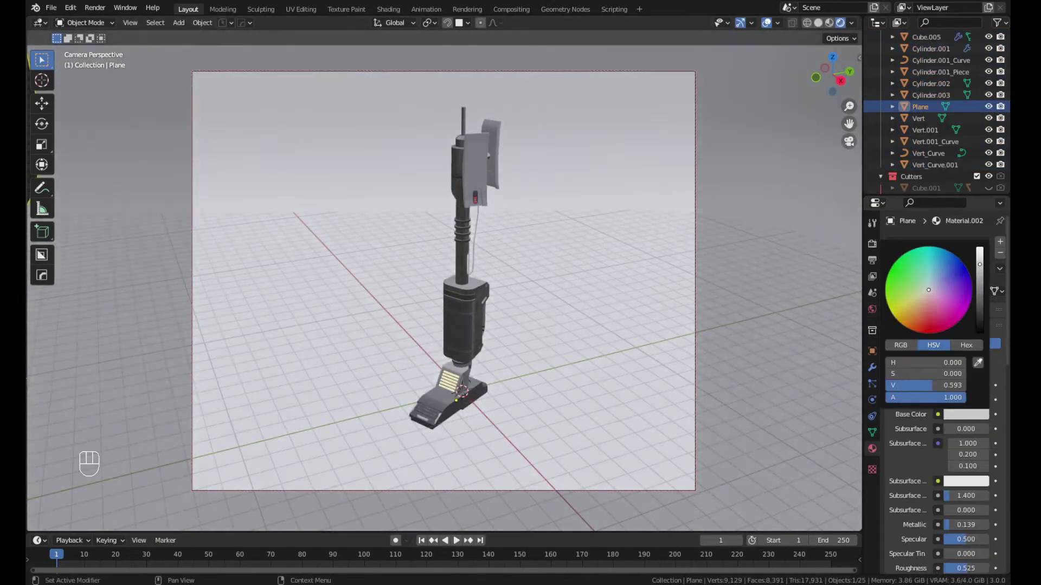
left_click_drag(964, 432, 956, 432)
key("g")
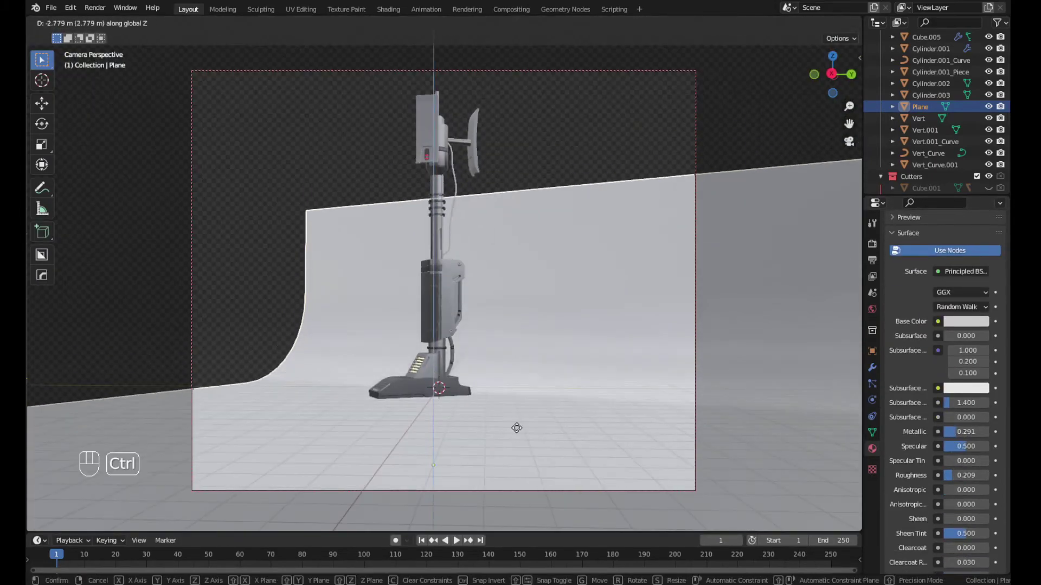
left_click(539, 398)
Browse the KIT OPS packs and delete the curved backdrop
key("n")
left_click(786, 86)
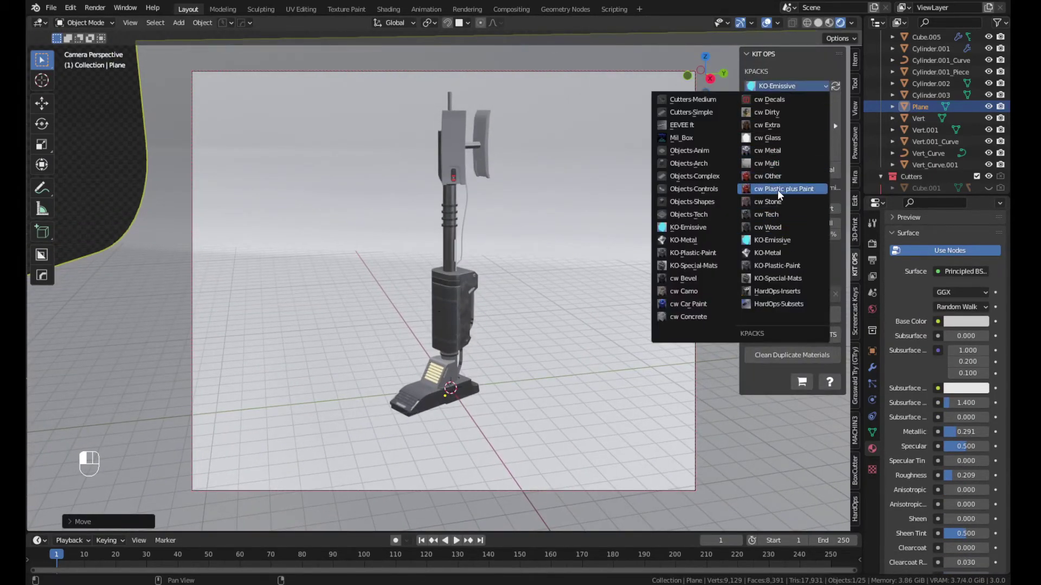
key("x")
left_click(591, 220)
Add a fresh plane and scale it up as a floor under the leg
key("shift+a")
left_click(617, 101)
key("s")
left_click(520, 127)
Duplicate the floor plane and try rotating the copy about Y
key("shift+d")
key("r")
key("y")
key("r")
left_click(690, 434)
key("ctrl+z")
key("ctrl+z")
key("ctrl+z")
Rotate the duplicated plane upright and slide it along its local Z axis as a wall behind the leg
key("r")
key("r")
left_click(271, 206)
key("g")
key("g")
key("g")
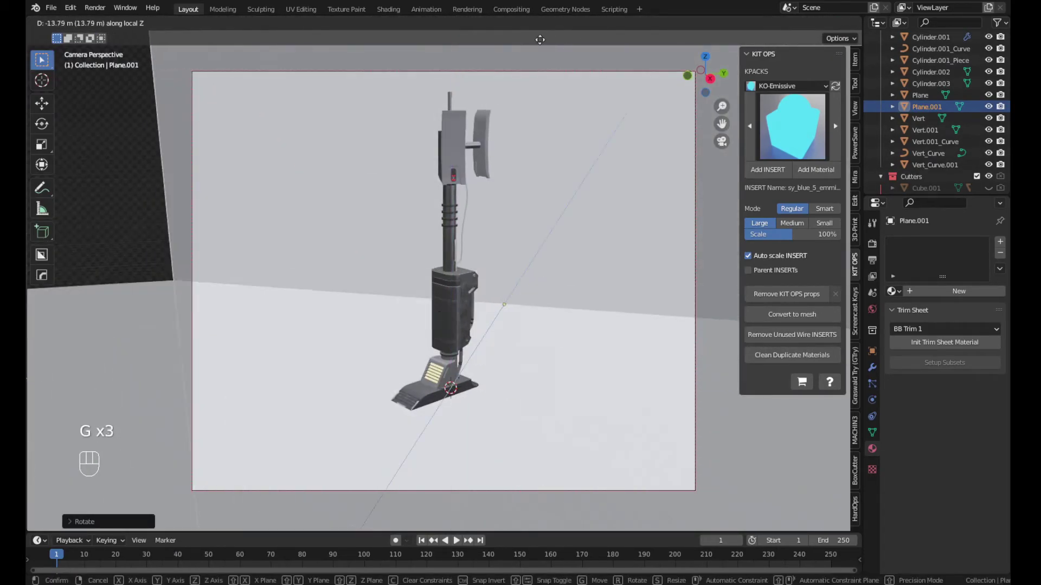
left_click(569, 376)
Adjust the wall plane's position along its local Z axis and resize it to fill the camera background
key("g")
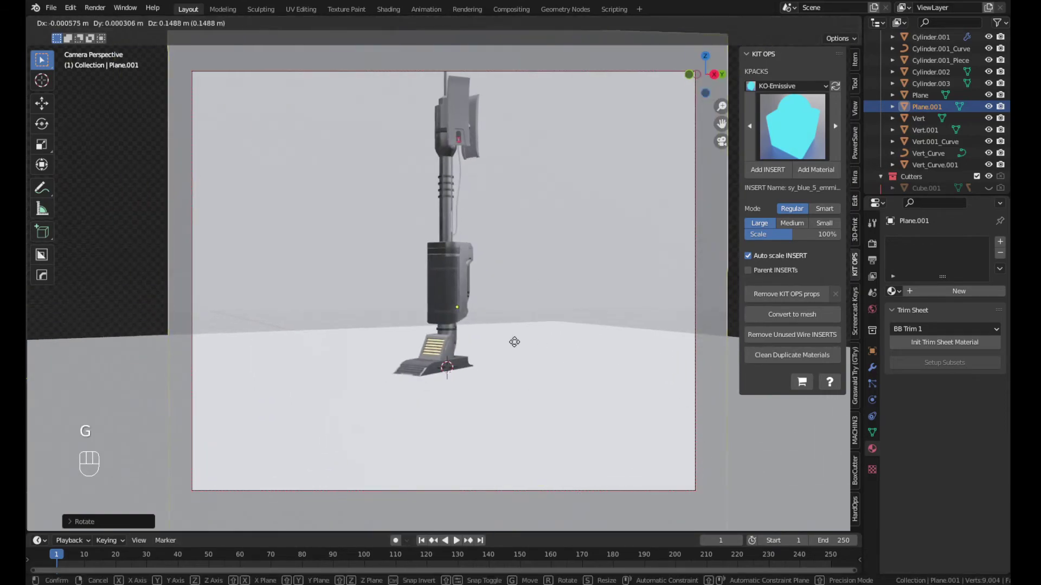
left_click(515, 342)
middle_click_drag(514, 342, 507, 359)
key("g")
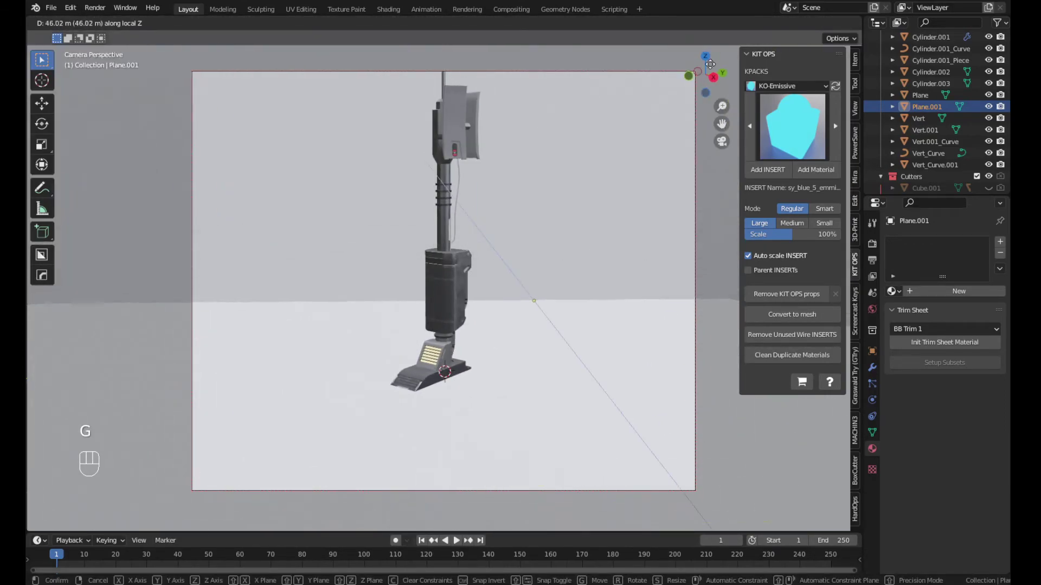
left_click(487, 325)
middle_click_drag(488, 325, 497, 336)
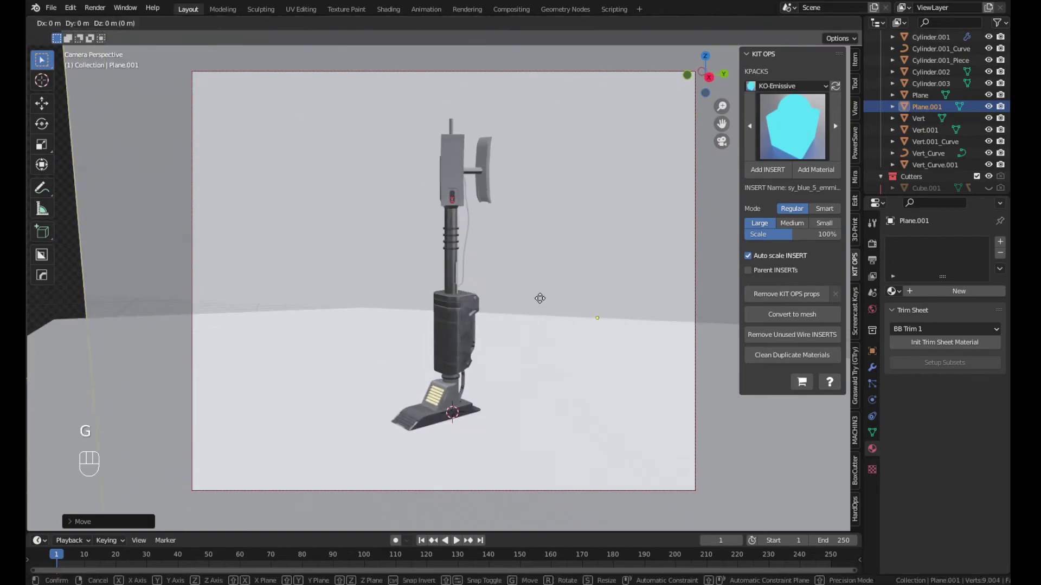
left_click(663, 223)
key("s")
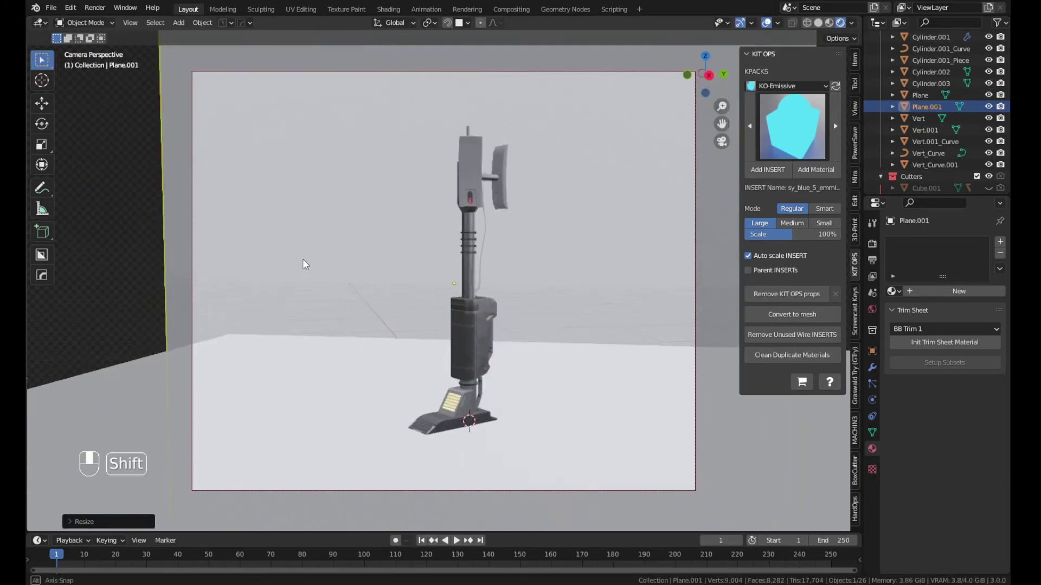
Give the floor and wall planes a shared grey material, and delete the wall plane
left_click(312, 267)
left_click(929, 274)
key("x")
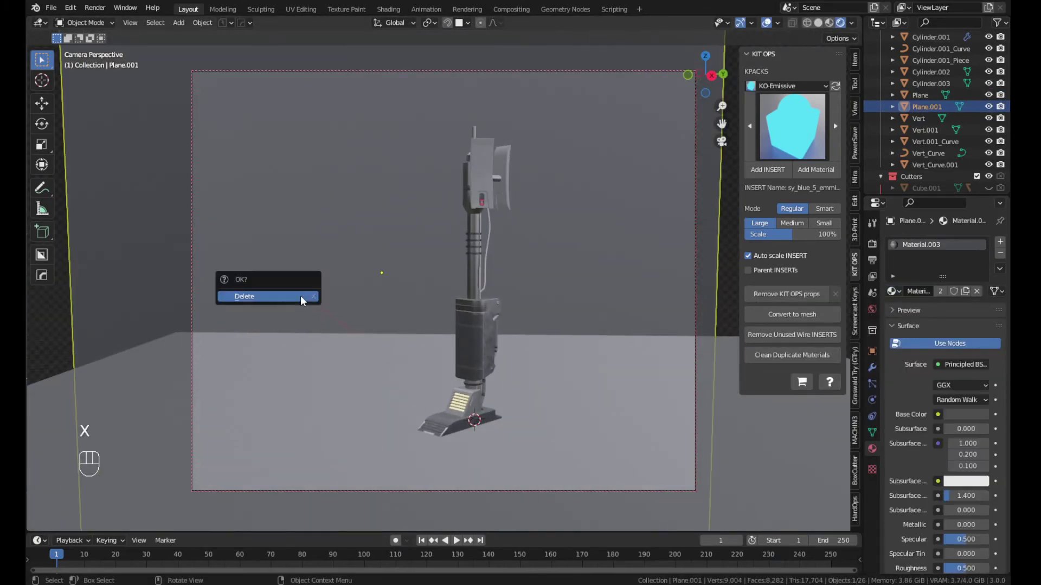
left_click(302, 297)
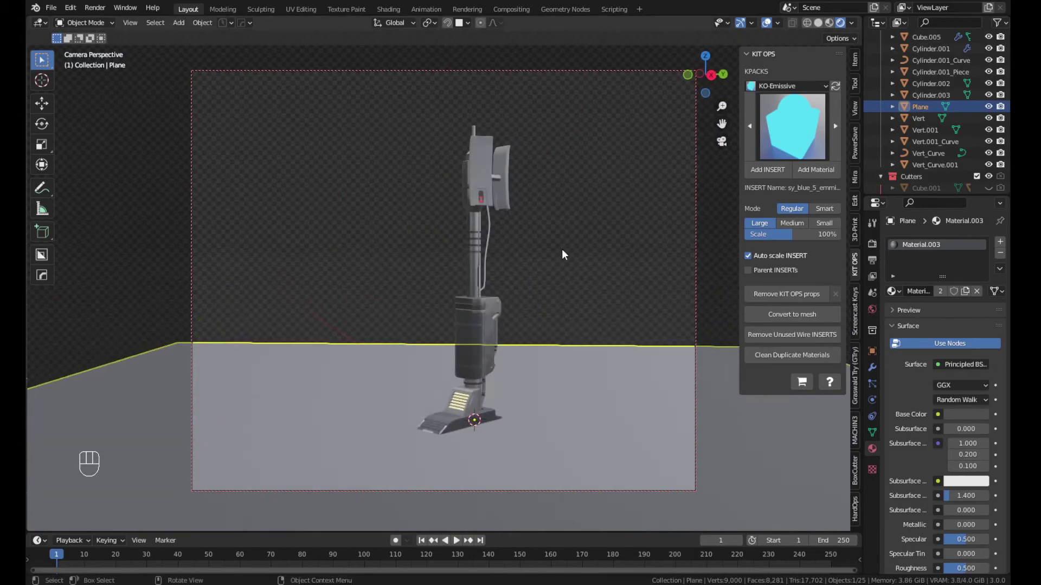
Apply the floor plane's scale and extrude its rear edge upward into a rounded backdrop wall behind the leg
left_click(555, 279)
key("Tab")
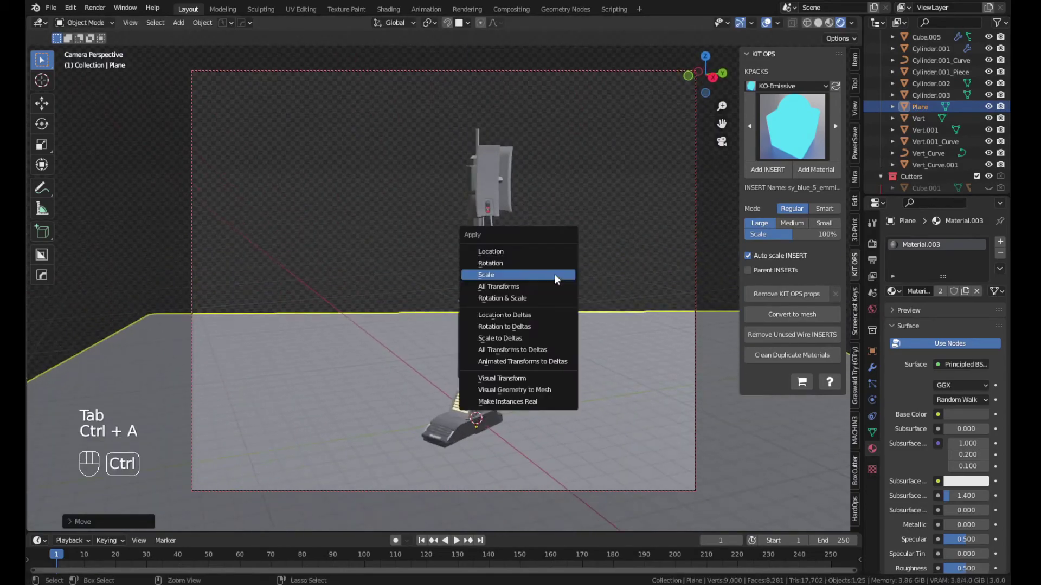
key("e")
left_click(542, 136)
left_click(642, 382)
Rotate the backdrop about Z to face the camera and enlarge it to fill the frame behind the leg
key("r")
key("z")
left_click(454, 242)
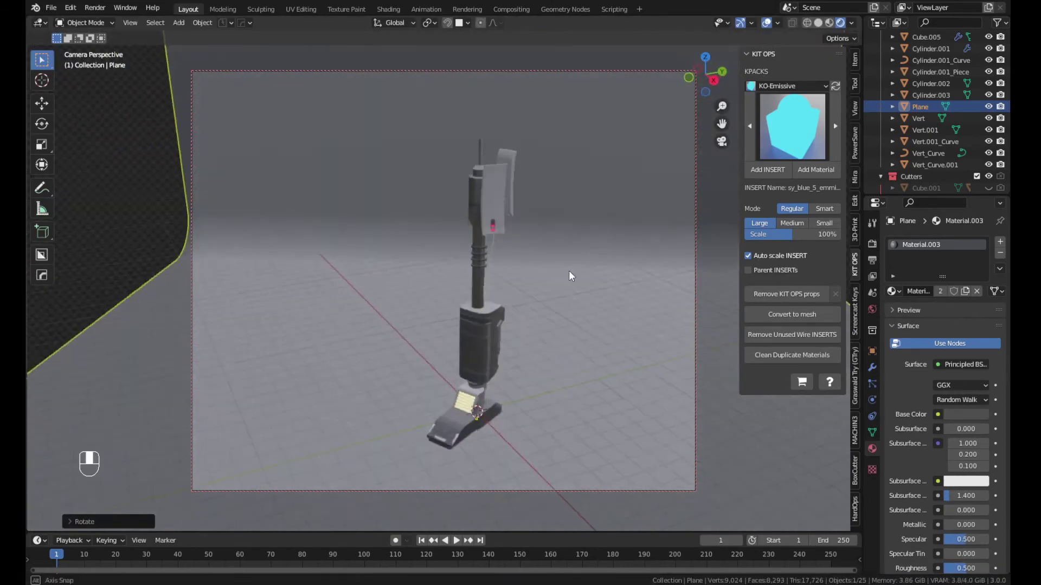
key("s")
left_click(454, 242)
key("r")
key("z")
left_click(455, 242)
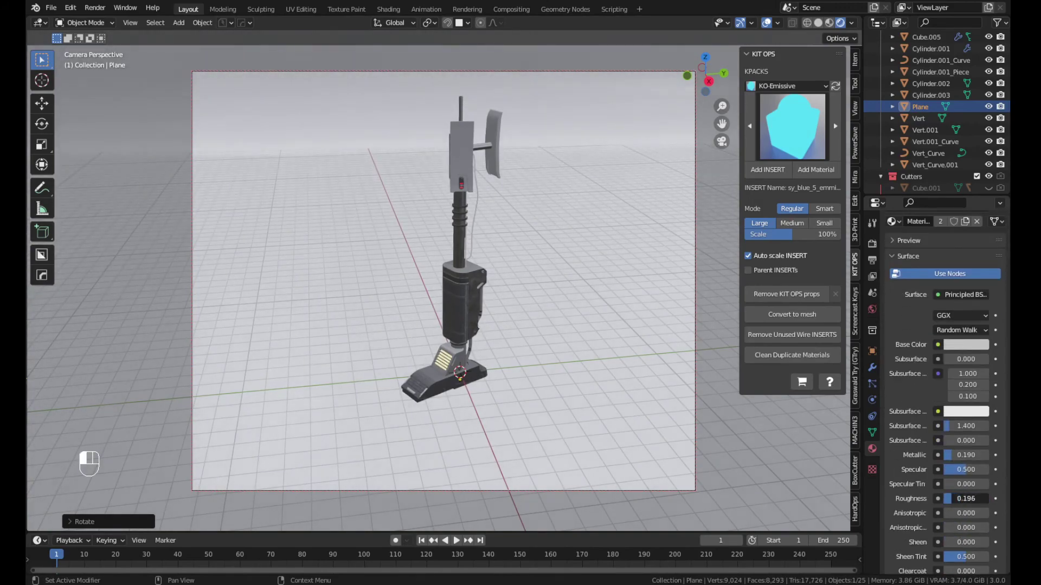
Set the backdrop material's roughness to 0.513 and hide the backdrop plane
left_click_drag(952, 499, 966, 499)
middle_click_drag(570, 327, 476, 360)
key("h")
Gather all the leg parts into a new collection named antenna and duplicate that collection
left_click_drag(283, 84, 351, 219)
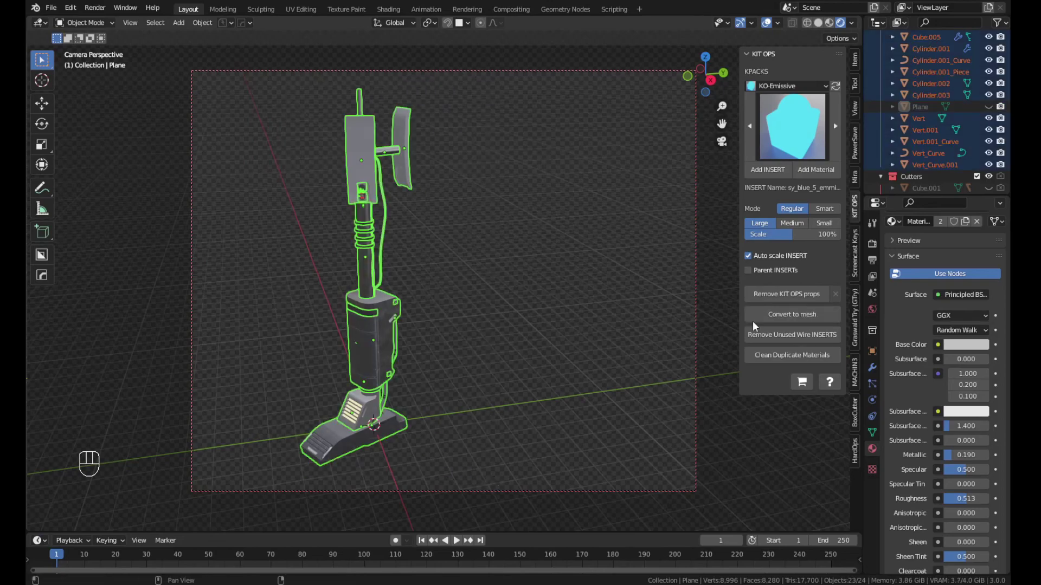
right_click(905, 130)
left_click(905, 135)
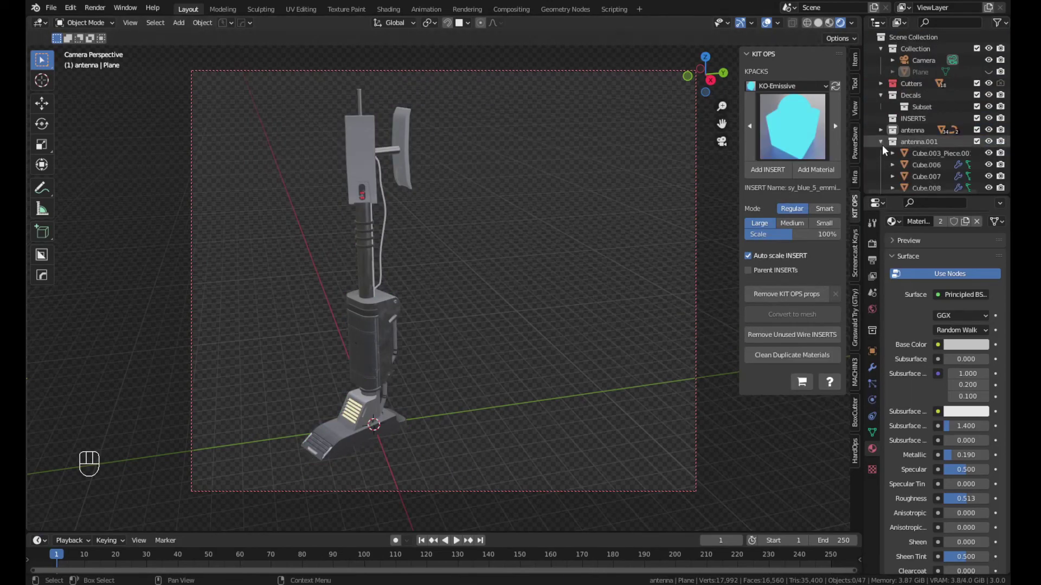
Try moving and rotating the duplicated leg, and undo the transform
key("g")
left_click(648, 294)
key("r")
key("ctrl+z")
scroll(904, 158, "up", 3)
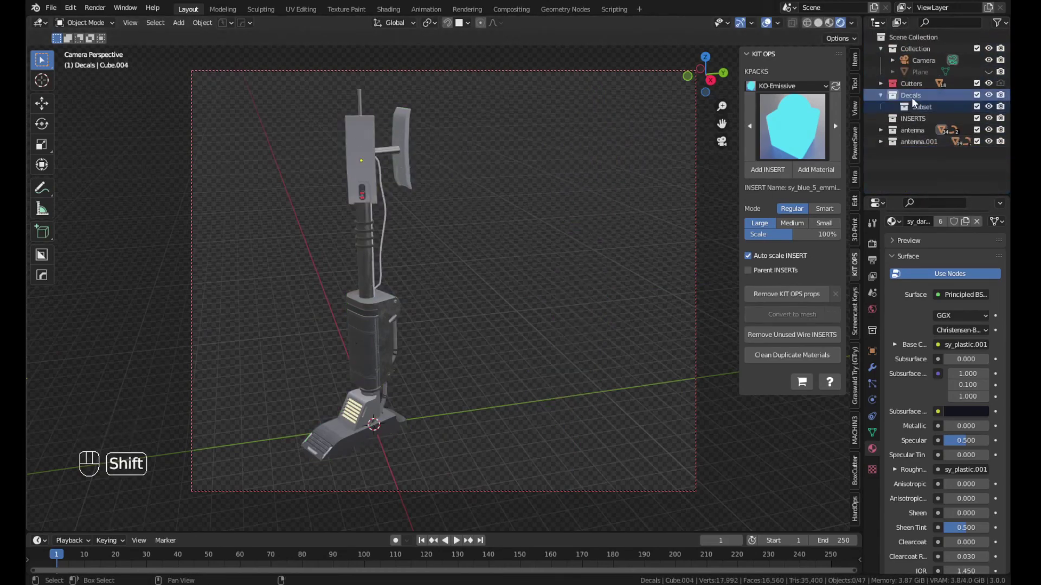
Select all parts in the antenna.001 collection and move them about 8 m along Y beside the original leg
left_click(880, 141)
left_click(921, 154)
scroll(912, 186, "down", 4)
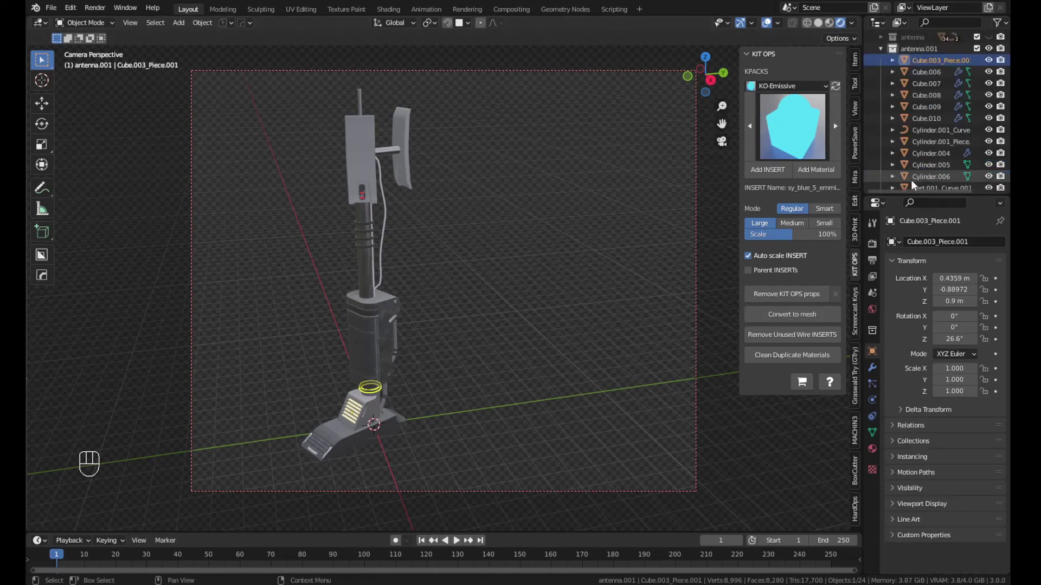
scroll(914, 185, "down", 2)
key("a")
key("g")
key("y")
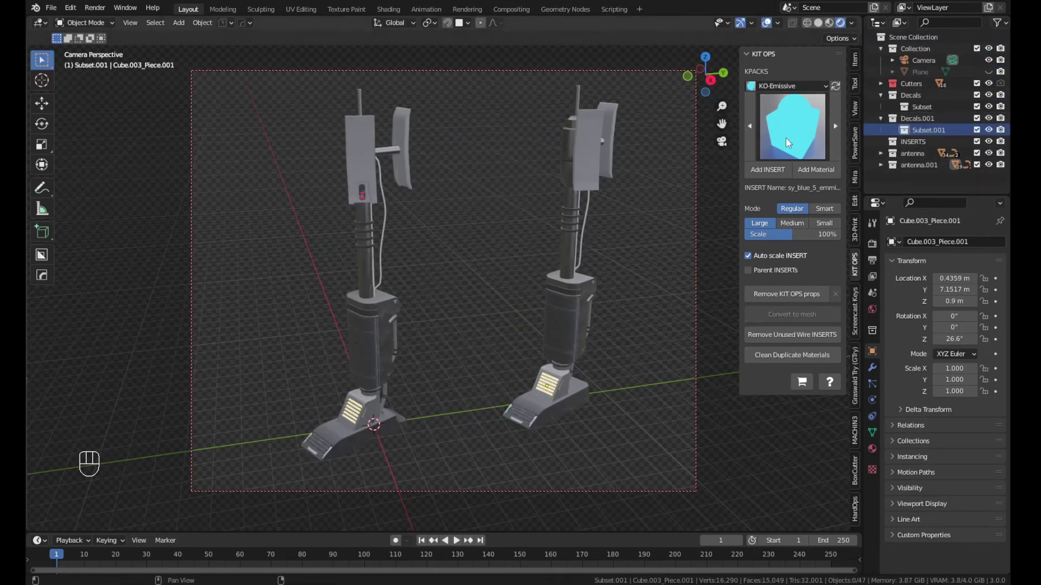
Delete the duplicated leg together with its antenna.001 collection
right_click(951, 165)
mouse_move(838, 352)
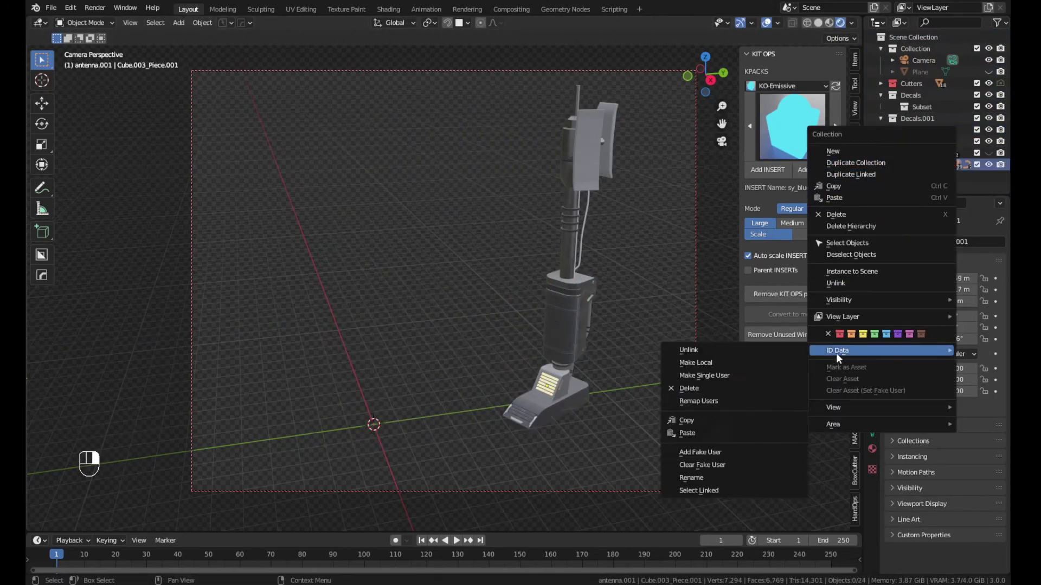
left_click(873, 215)
key("x")
Select the foot of the remaining leg and examine its shape from behind and from the side
middle_click_drag(469, 209, 464, 272)
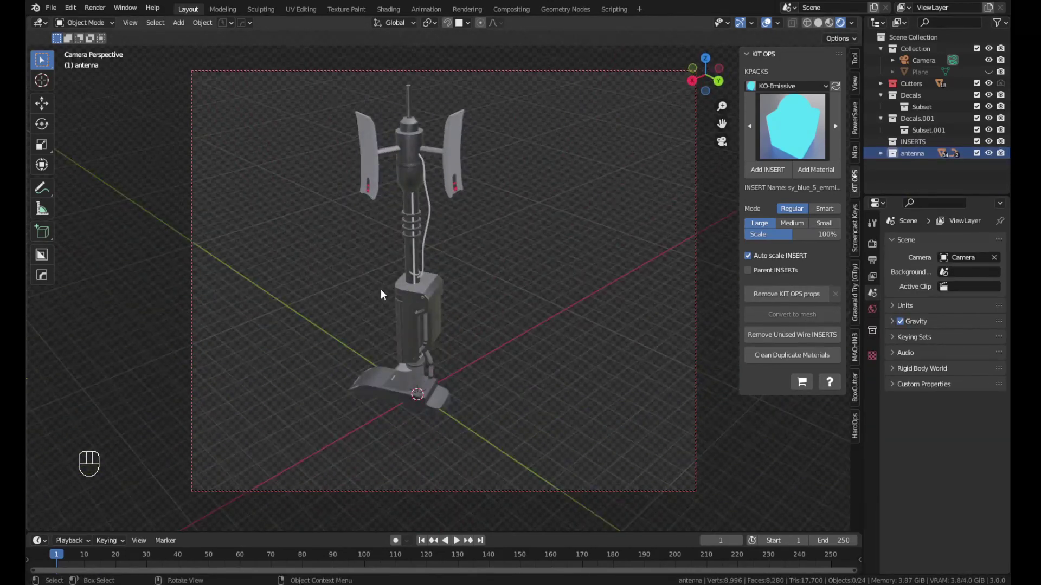
left_click(404, 396)
middle_click_drag(404, 396, 435, 402)
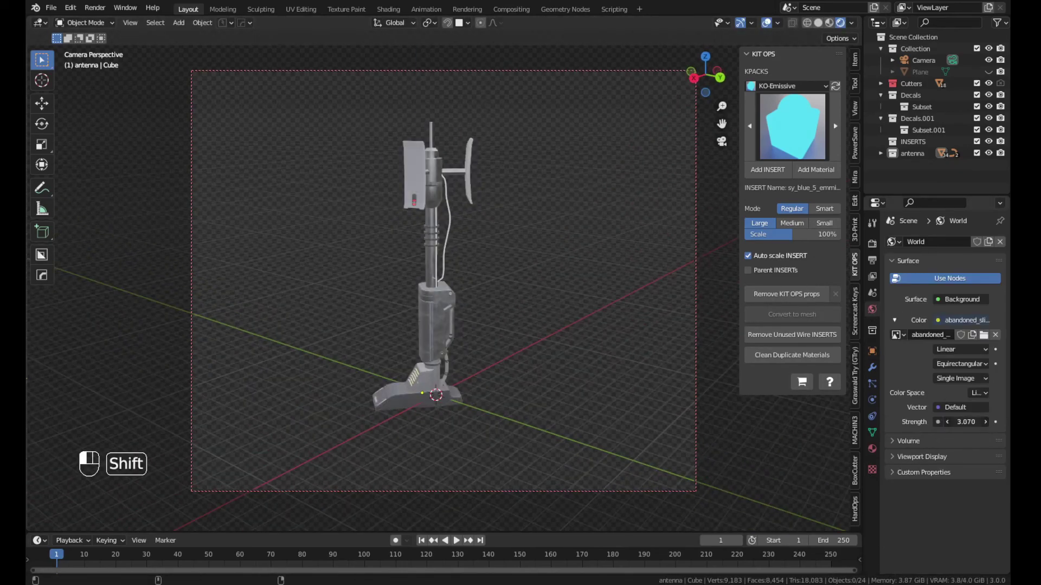
Unhide the backdrop plane and rotate it about Z to sit squarely behind the leg in the new camera angle
left_click(988, 71)
middle_click_drag(624, 265, 499, 278)
left_click(496, 277)
key("r")
key("z")
left_click(460, 272)
Switch the render engine to Cycles with GPU Compute as the device
left_click(872, 244)
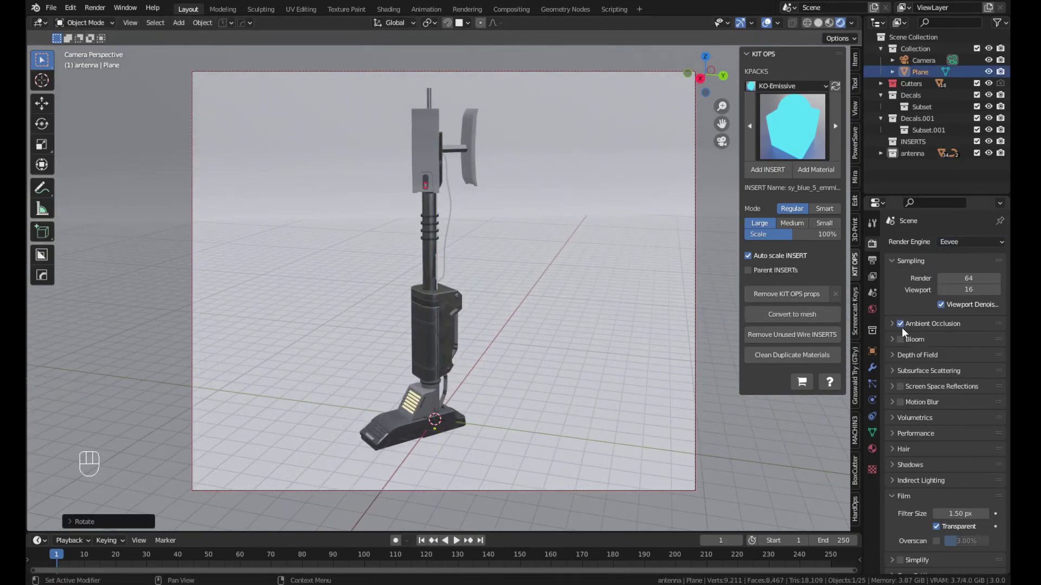
left_click(949, 281)
left_click(969, 270)
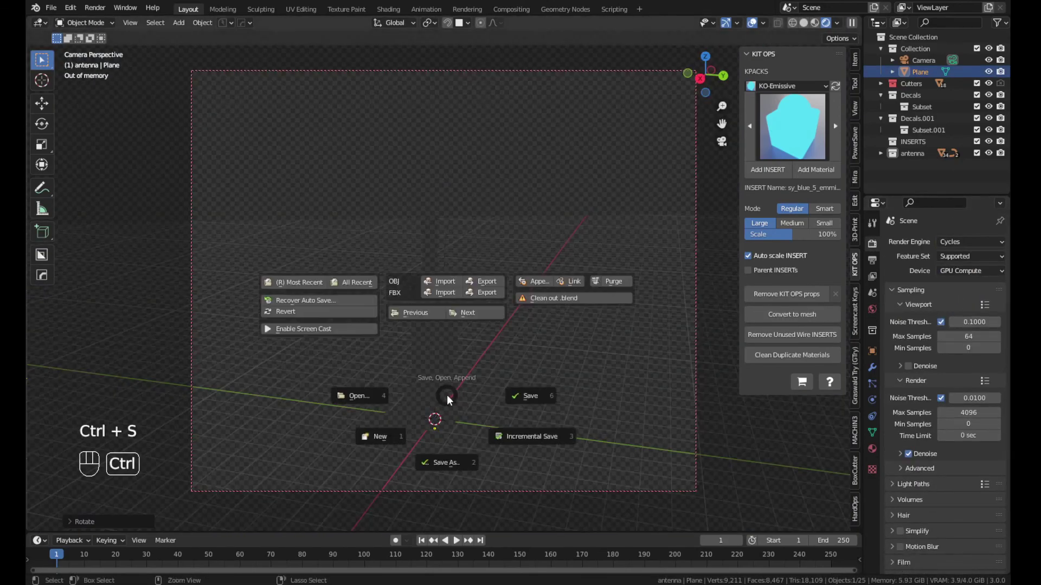